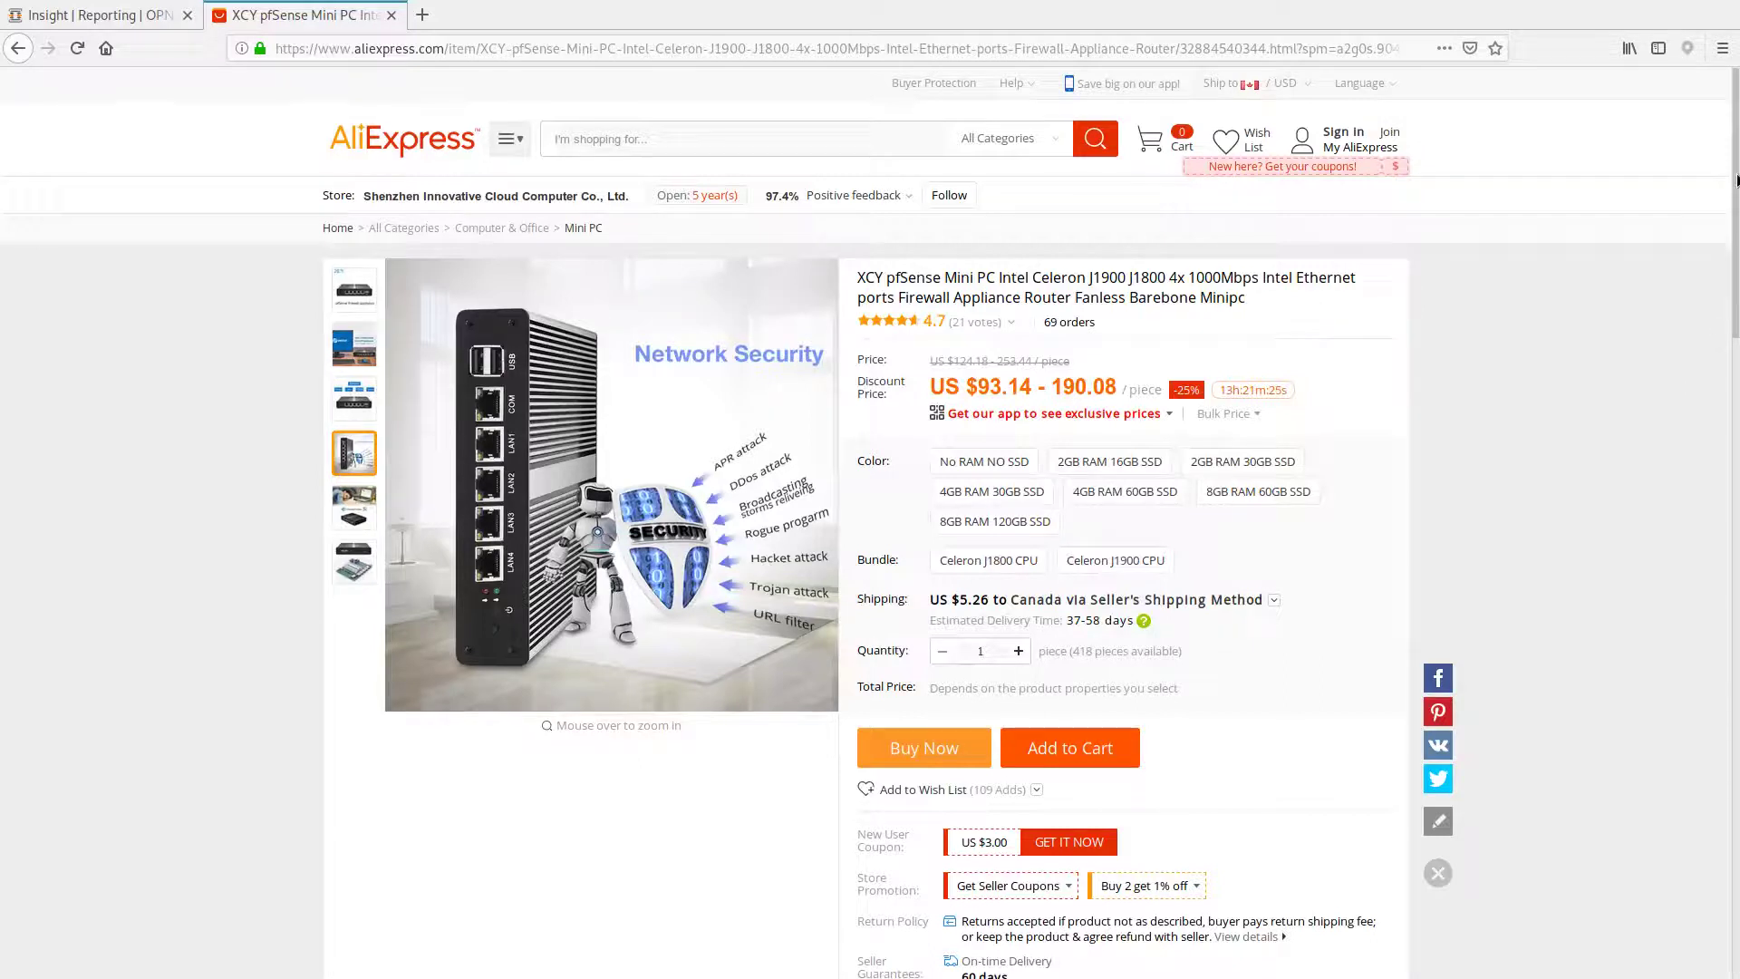
drag(1737, 182, 1736, 220)
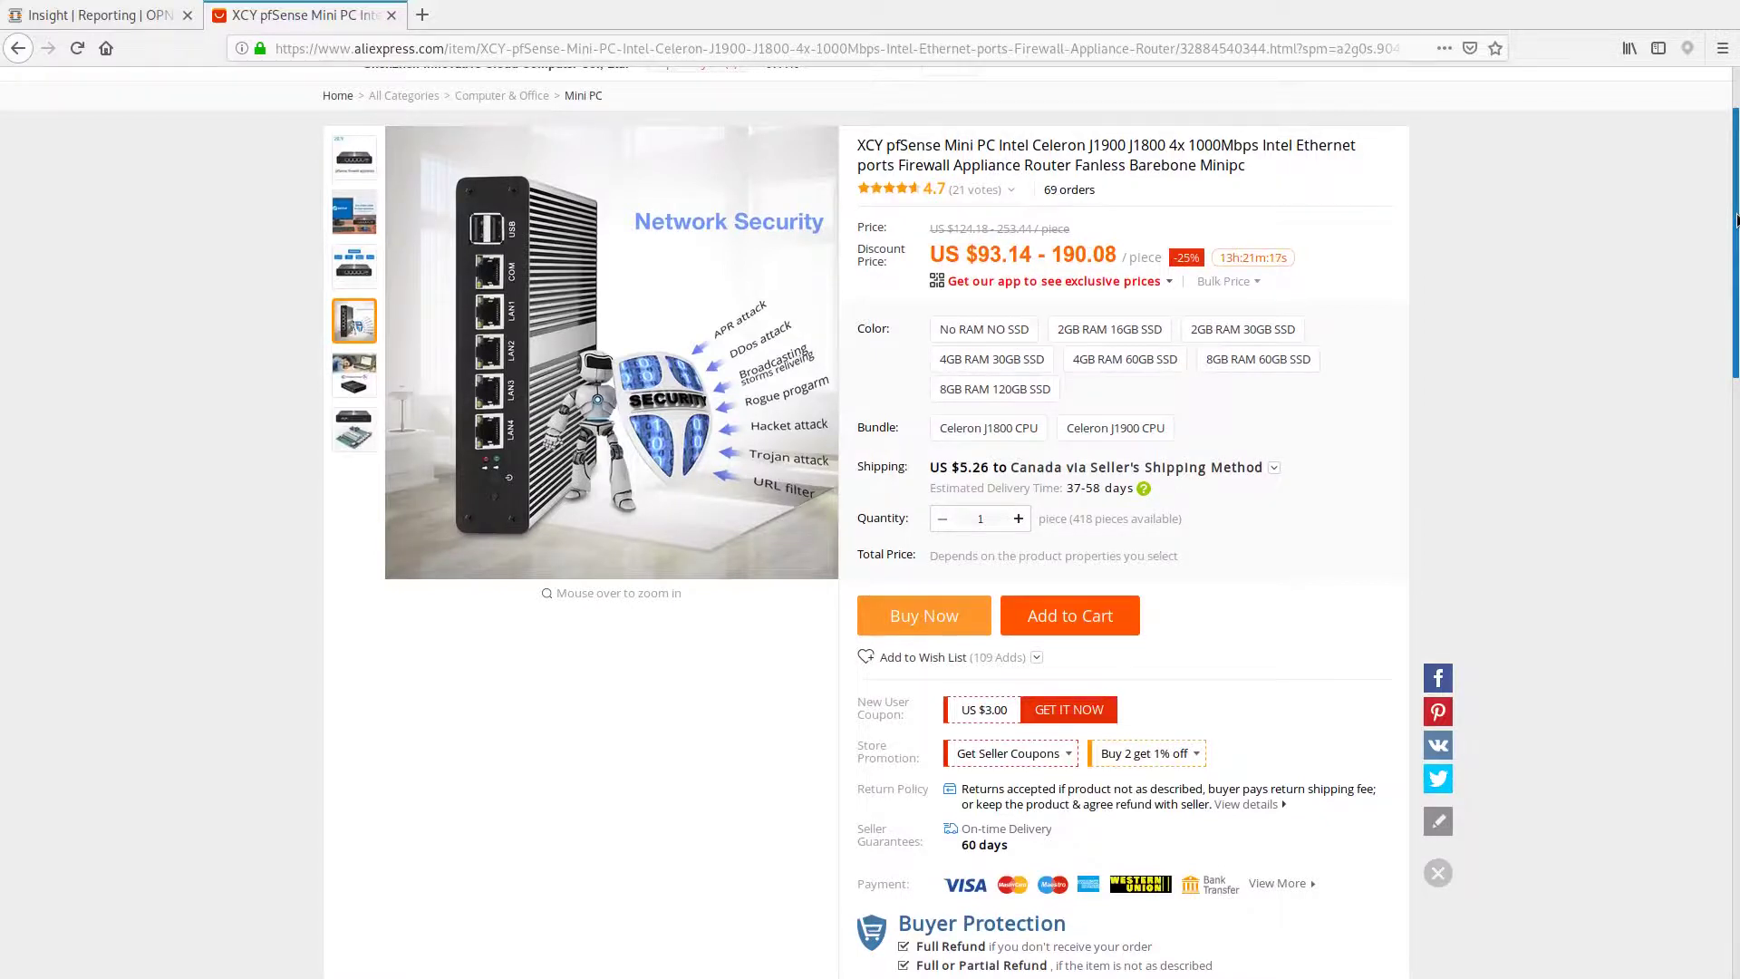
drag(1736, 219, 1735, 241)
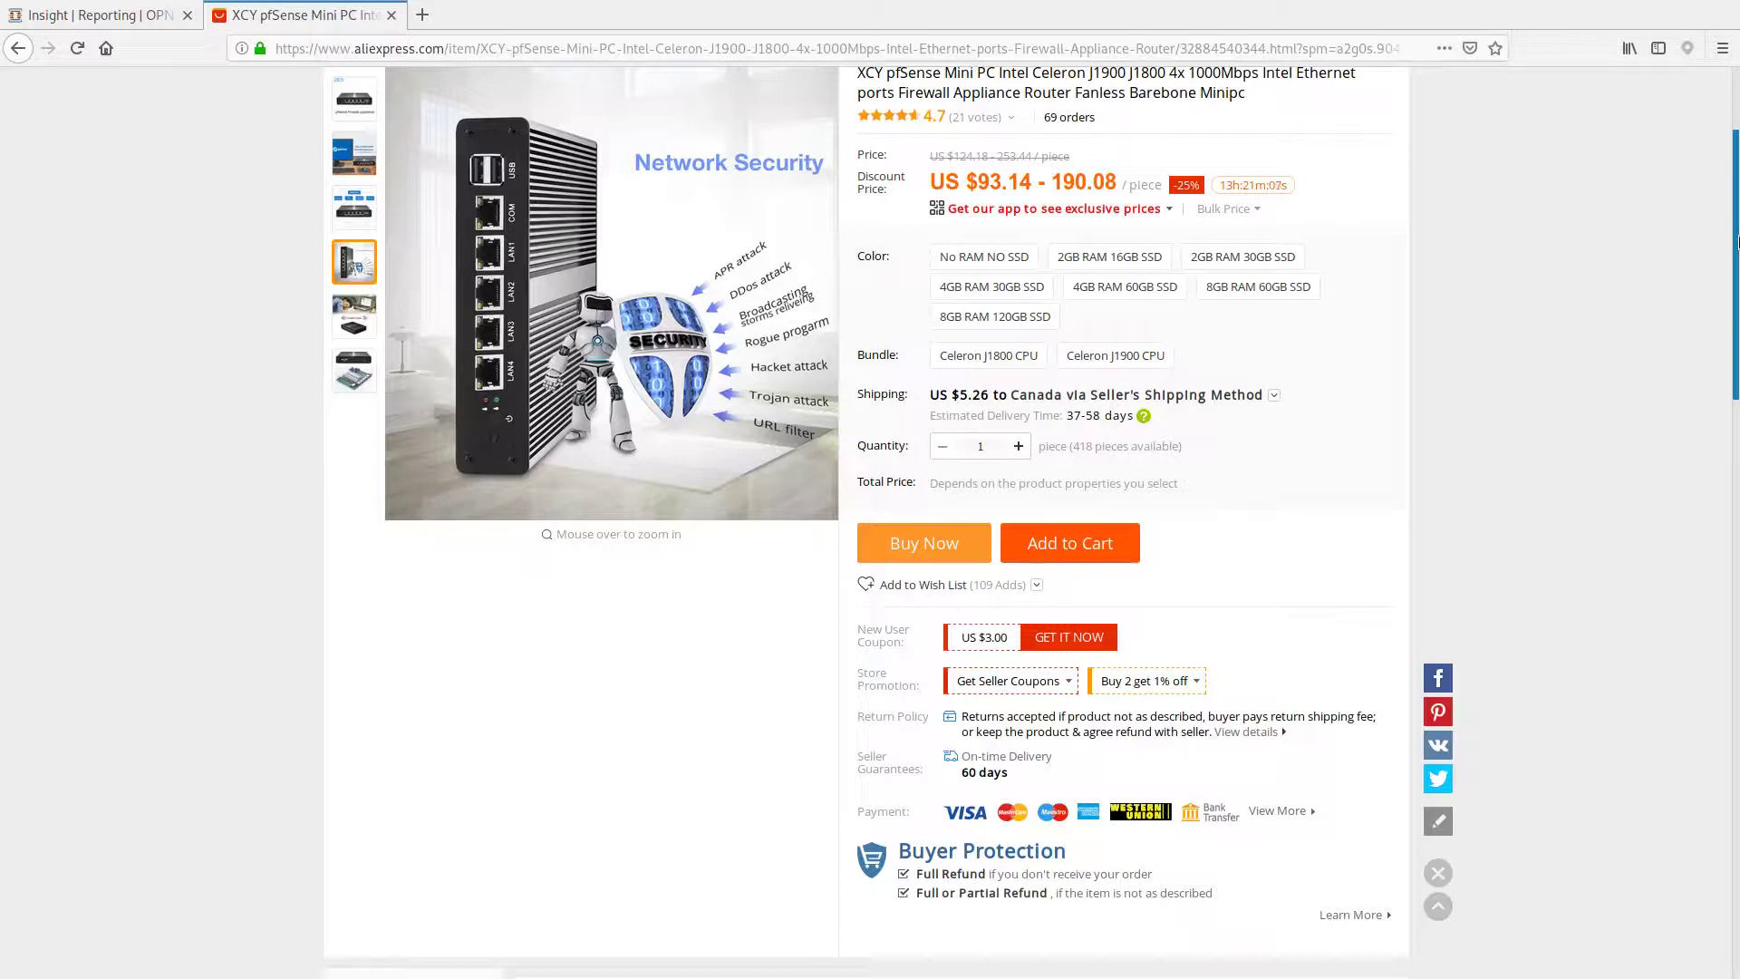
drag(1736, 242, 1737, 157)
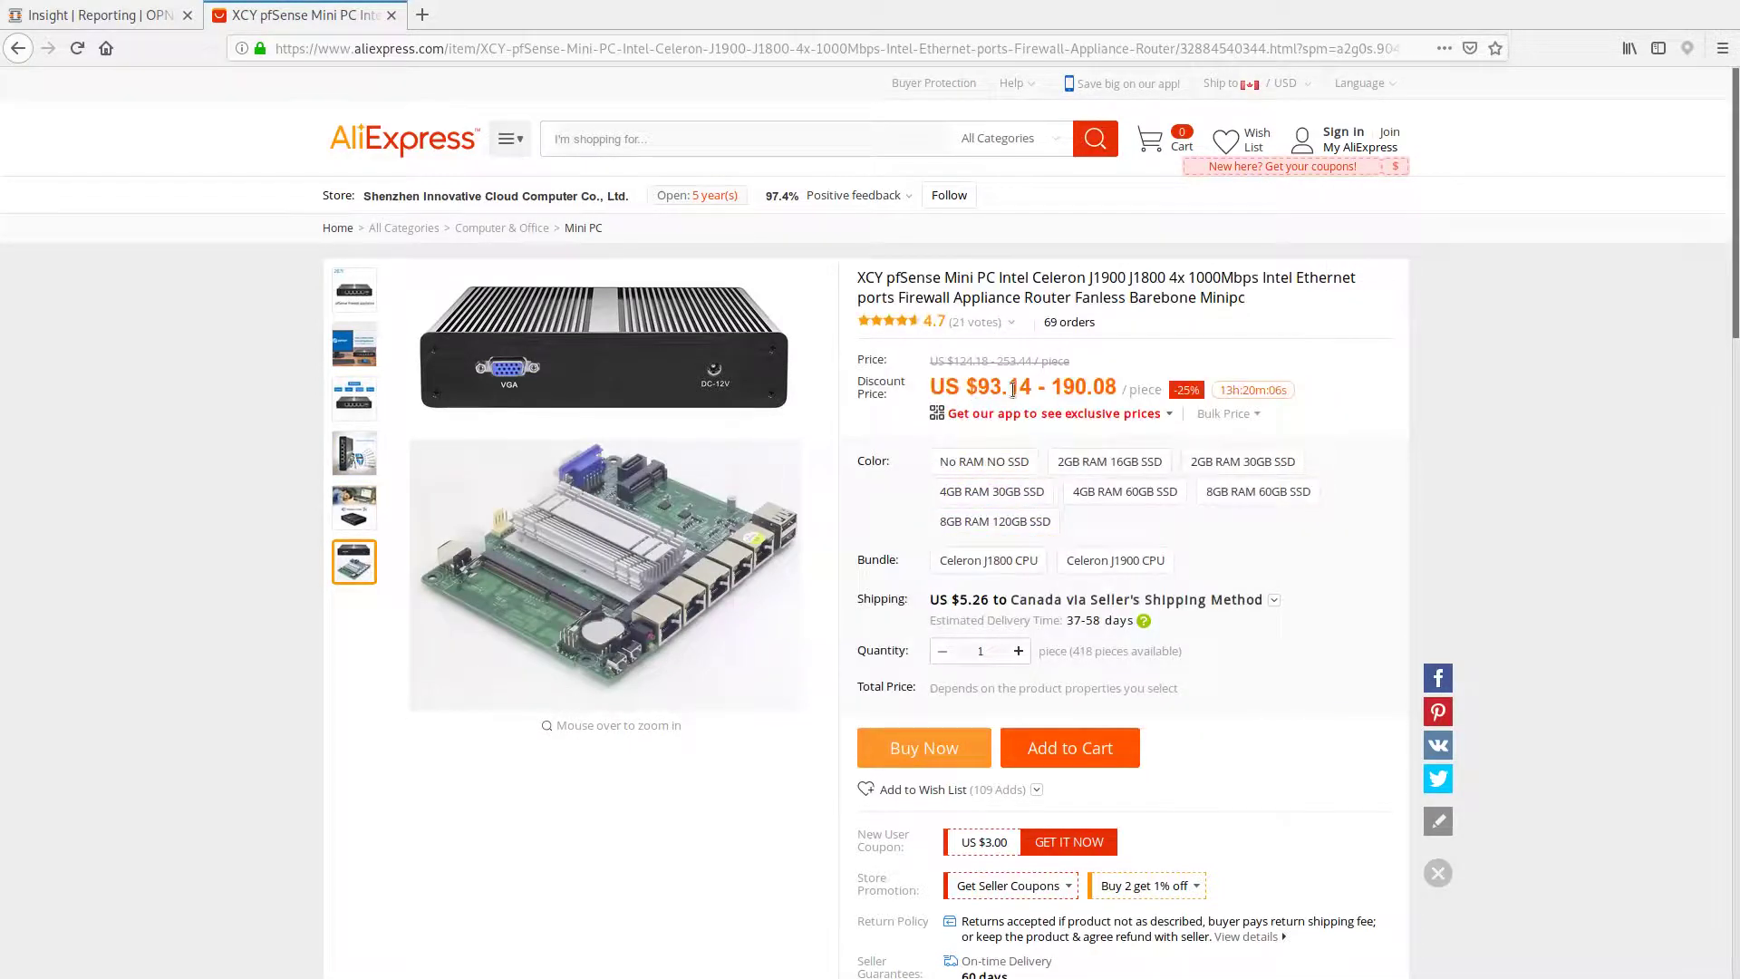
Highlight the $93.14-190.08 price, mSATA SSD storage, BIOS, network controller, 12V 5A power and 20W idle consumption.
drag(967, 387, 1120, 389)
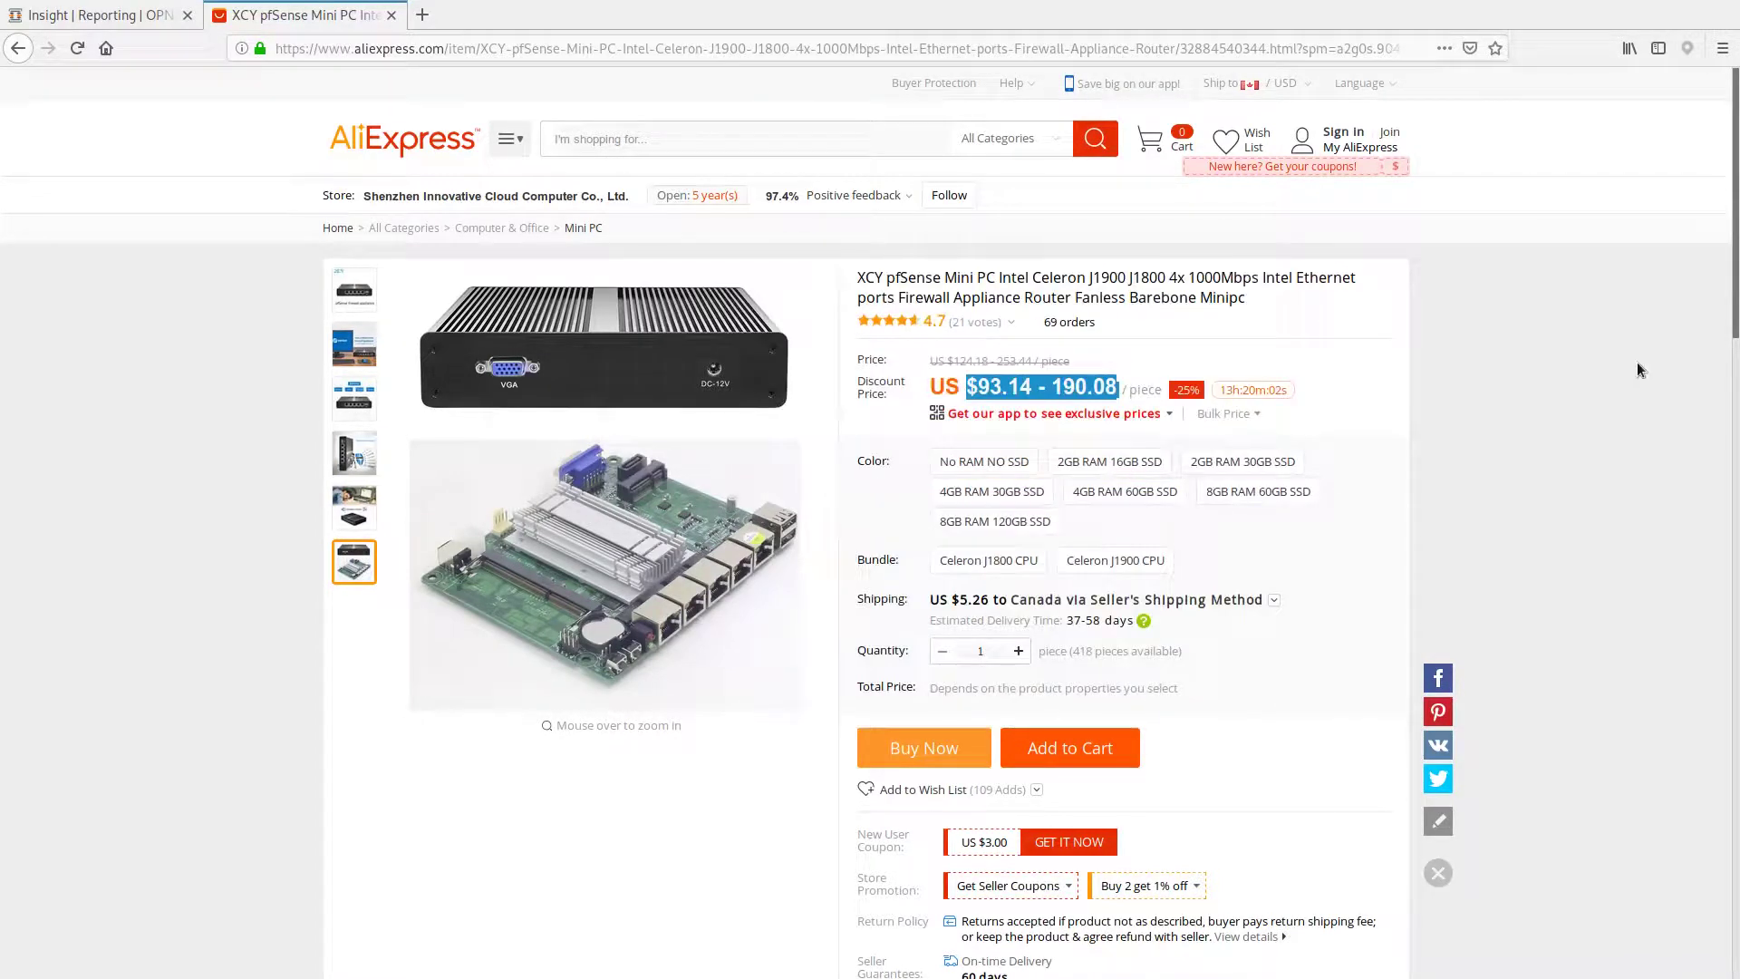
scroll(1735, 266, down, 1)
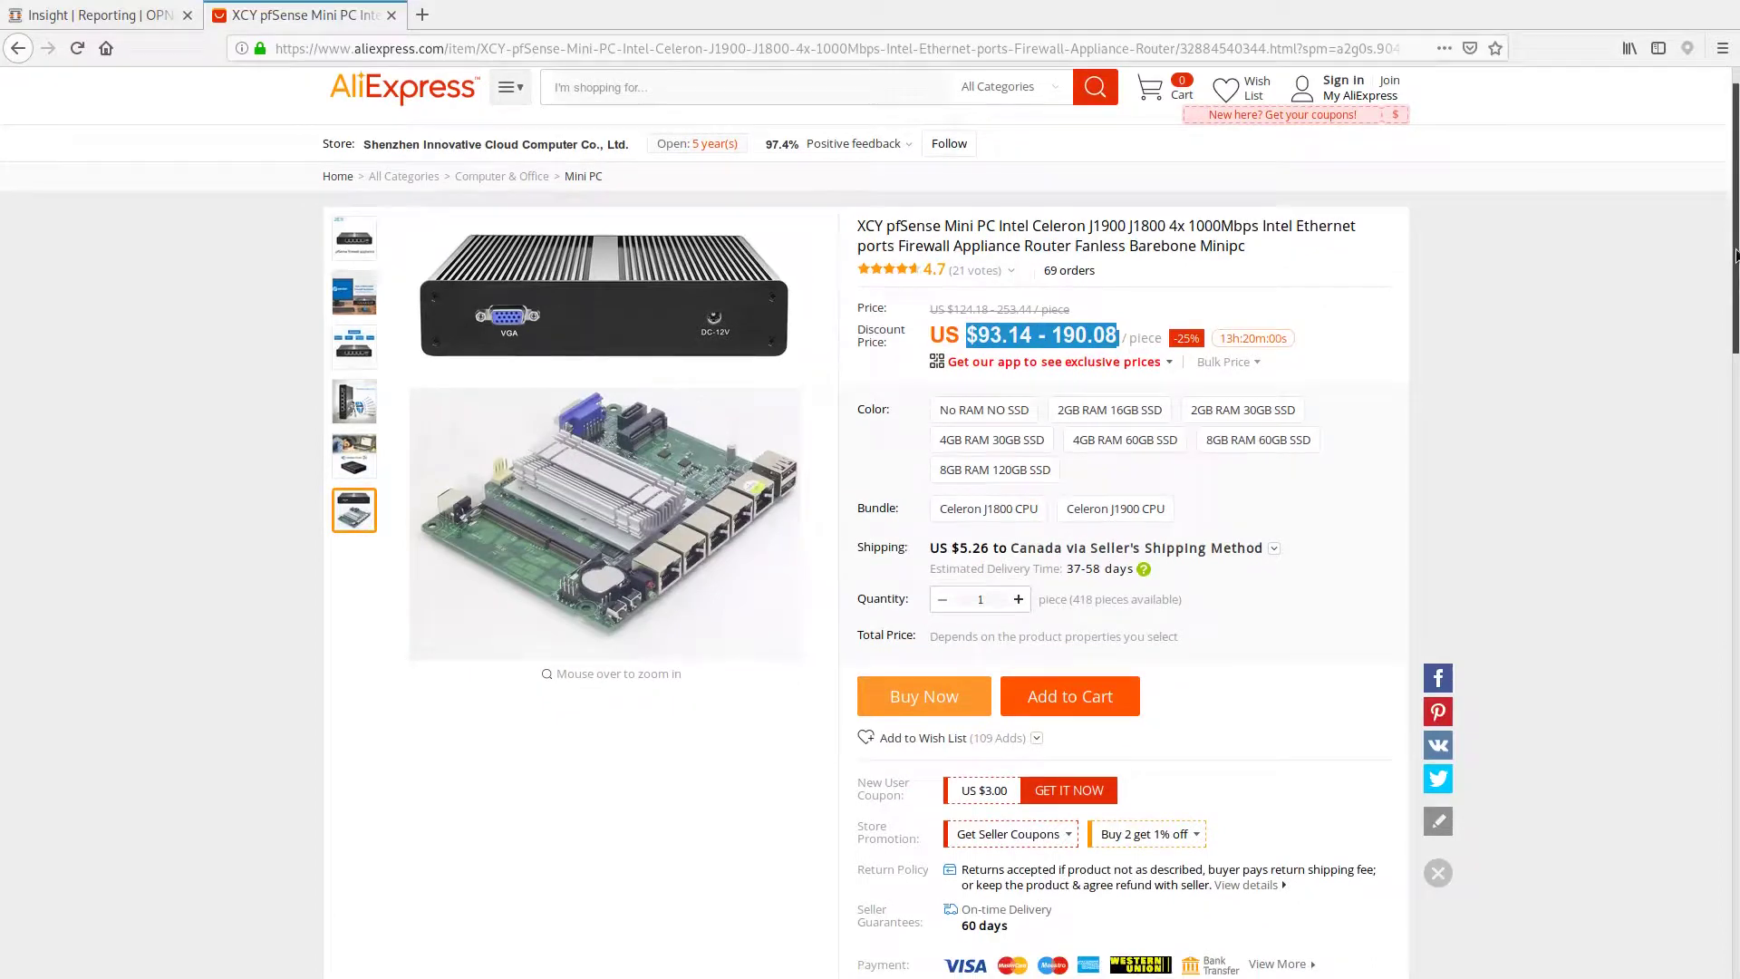
scroll(1736, 266, down, 3)
scroll(1736, 265, down, 3)
scroll(1735, 370, down, 3)
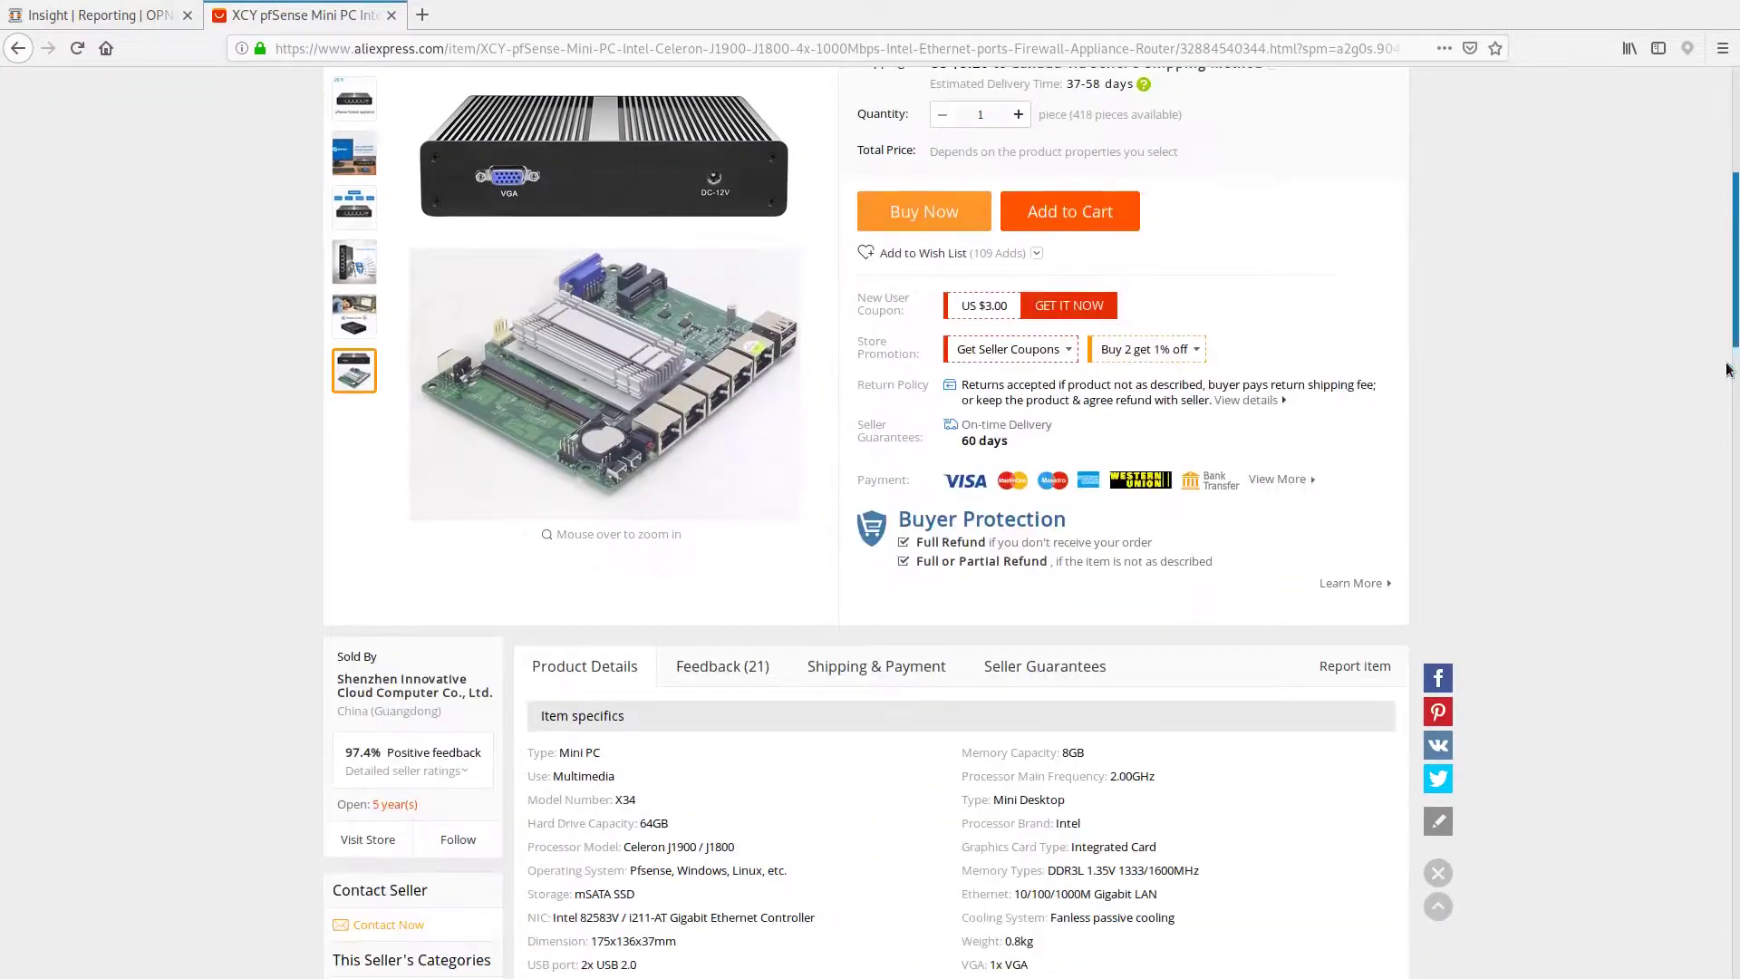
scroll(1735, 374, down, 10)
scroll(1734, 374, down, 5)
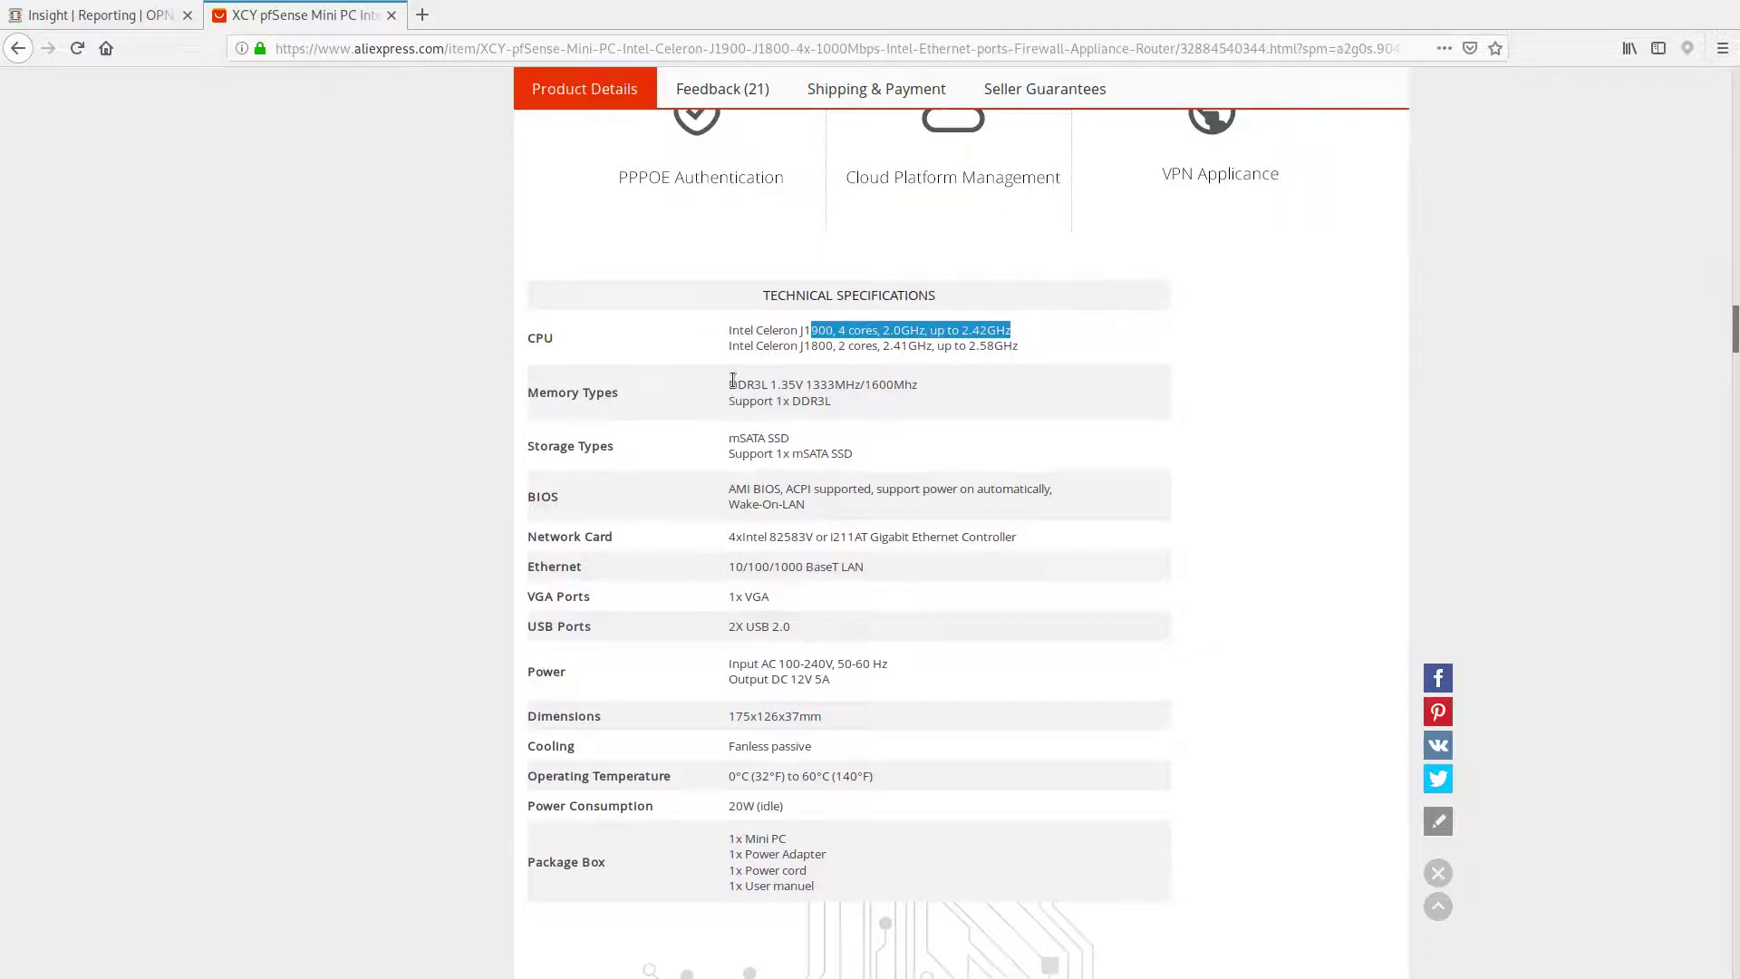
drag(728, 437, 795, 443)
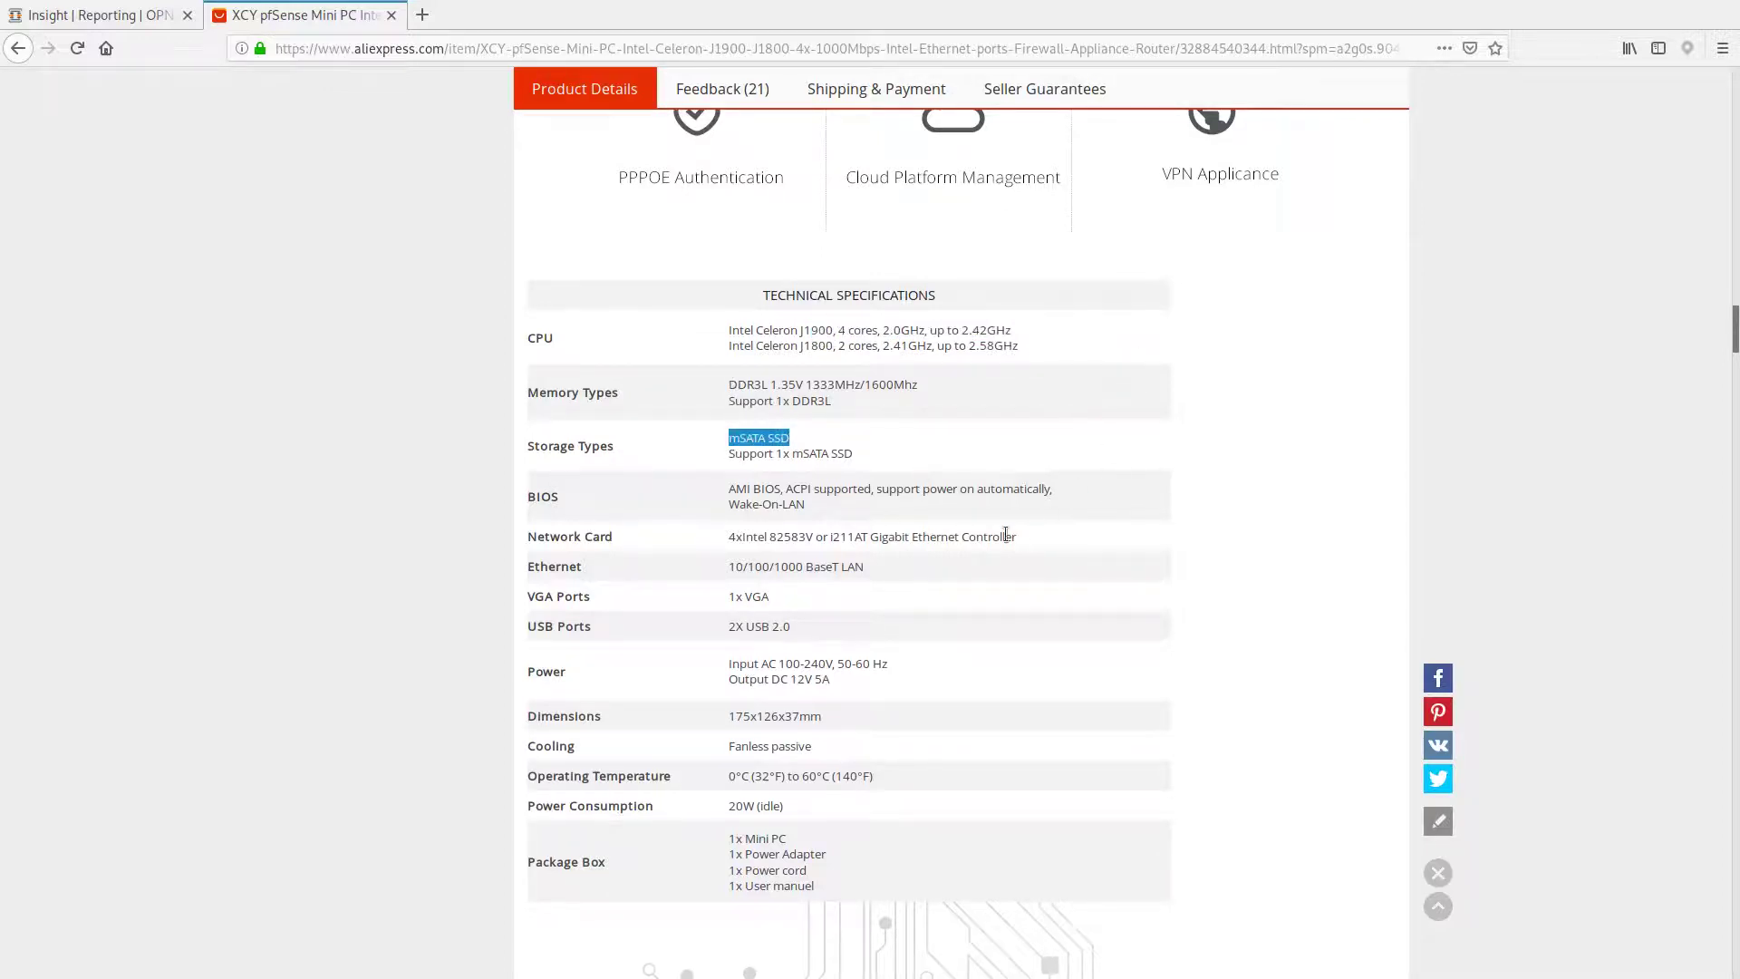
drag(729, 488, 947, 490)
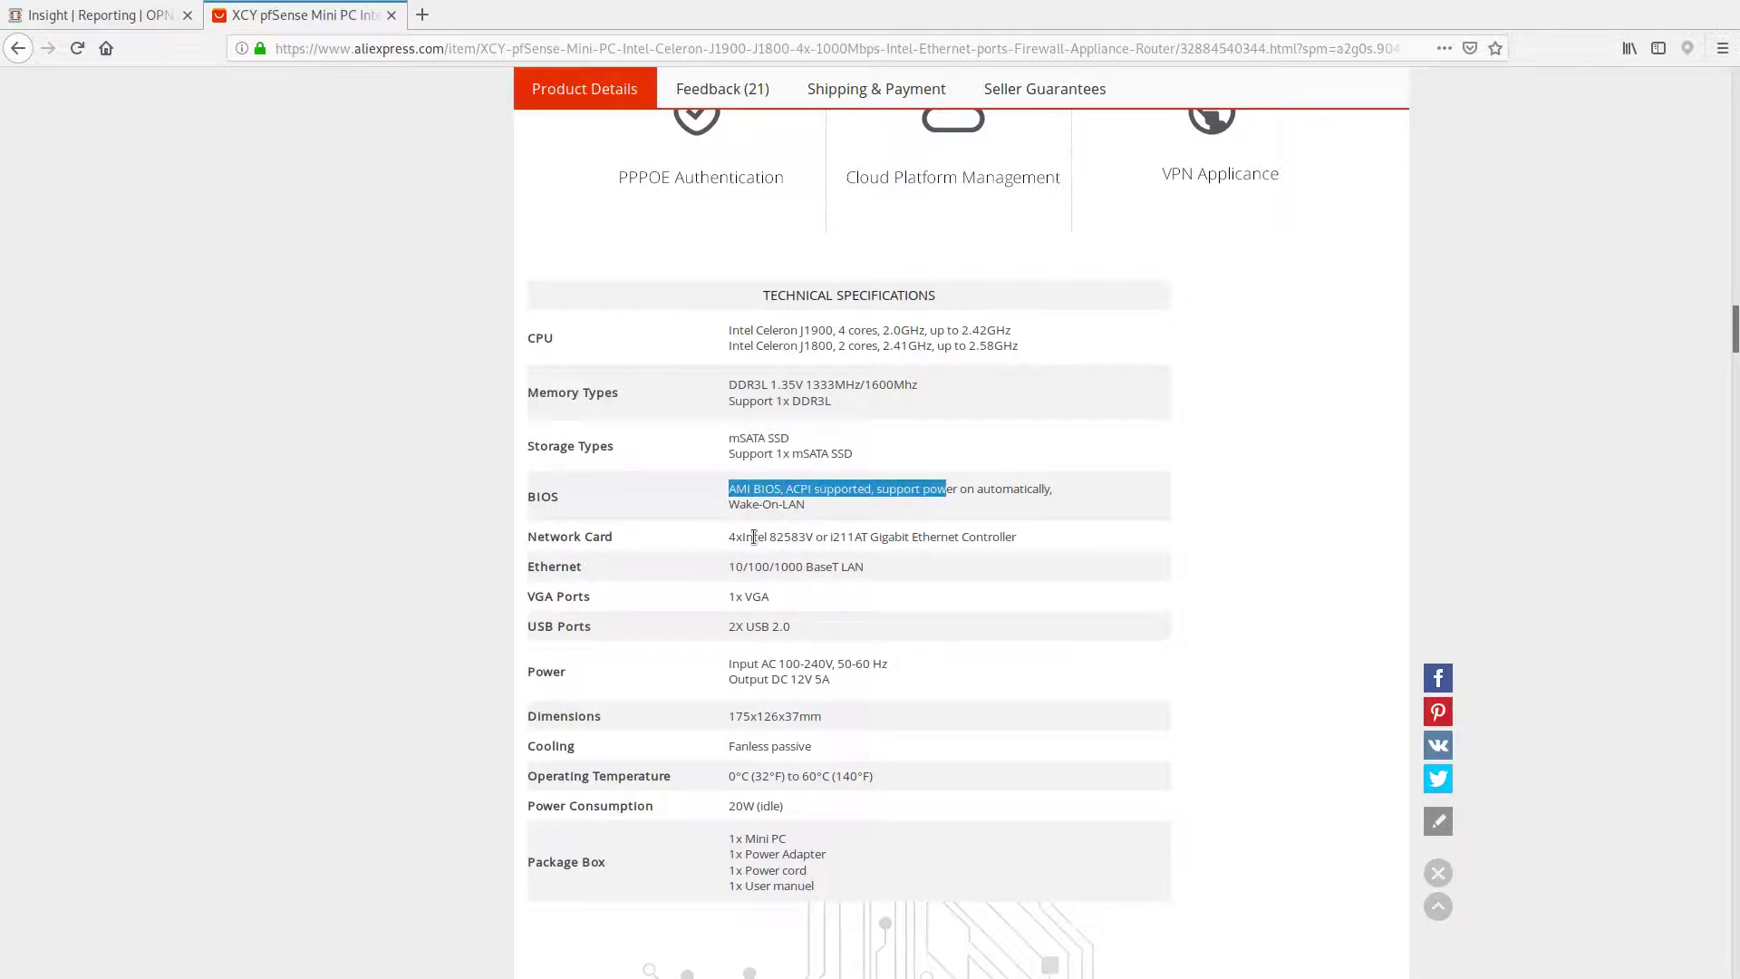
drag(735, 536, 886, 538)
click(815, 600)
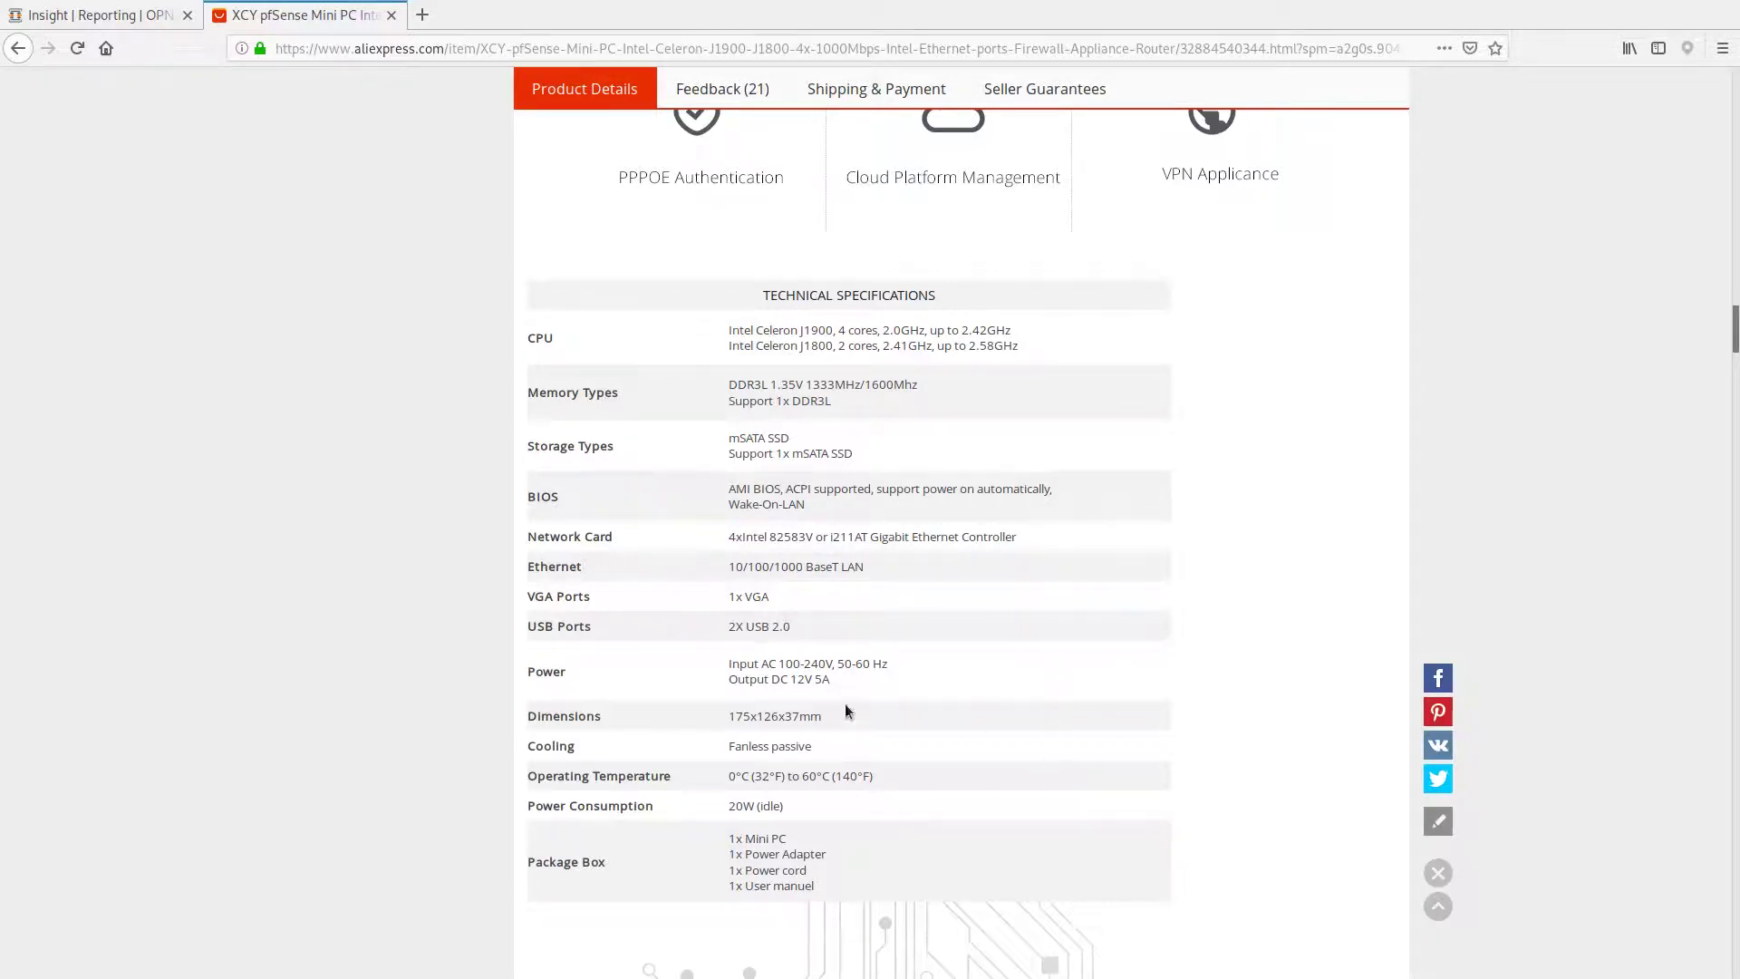
drag(792, 678, 832, 680)
scroll(952, 681, down, 1)
scroll(875, 741, down, 2)
drag(725, 652, 835, 658)
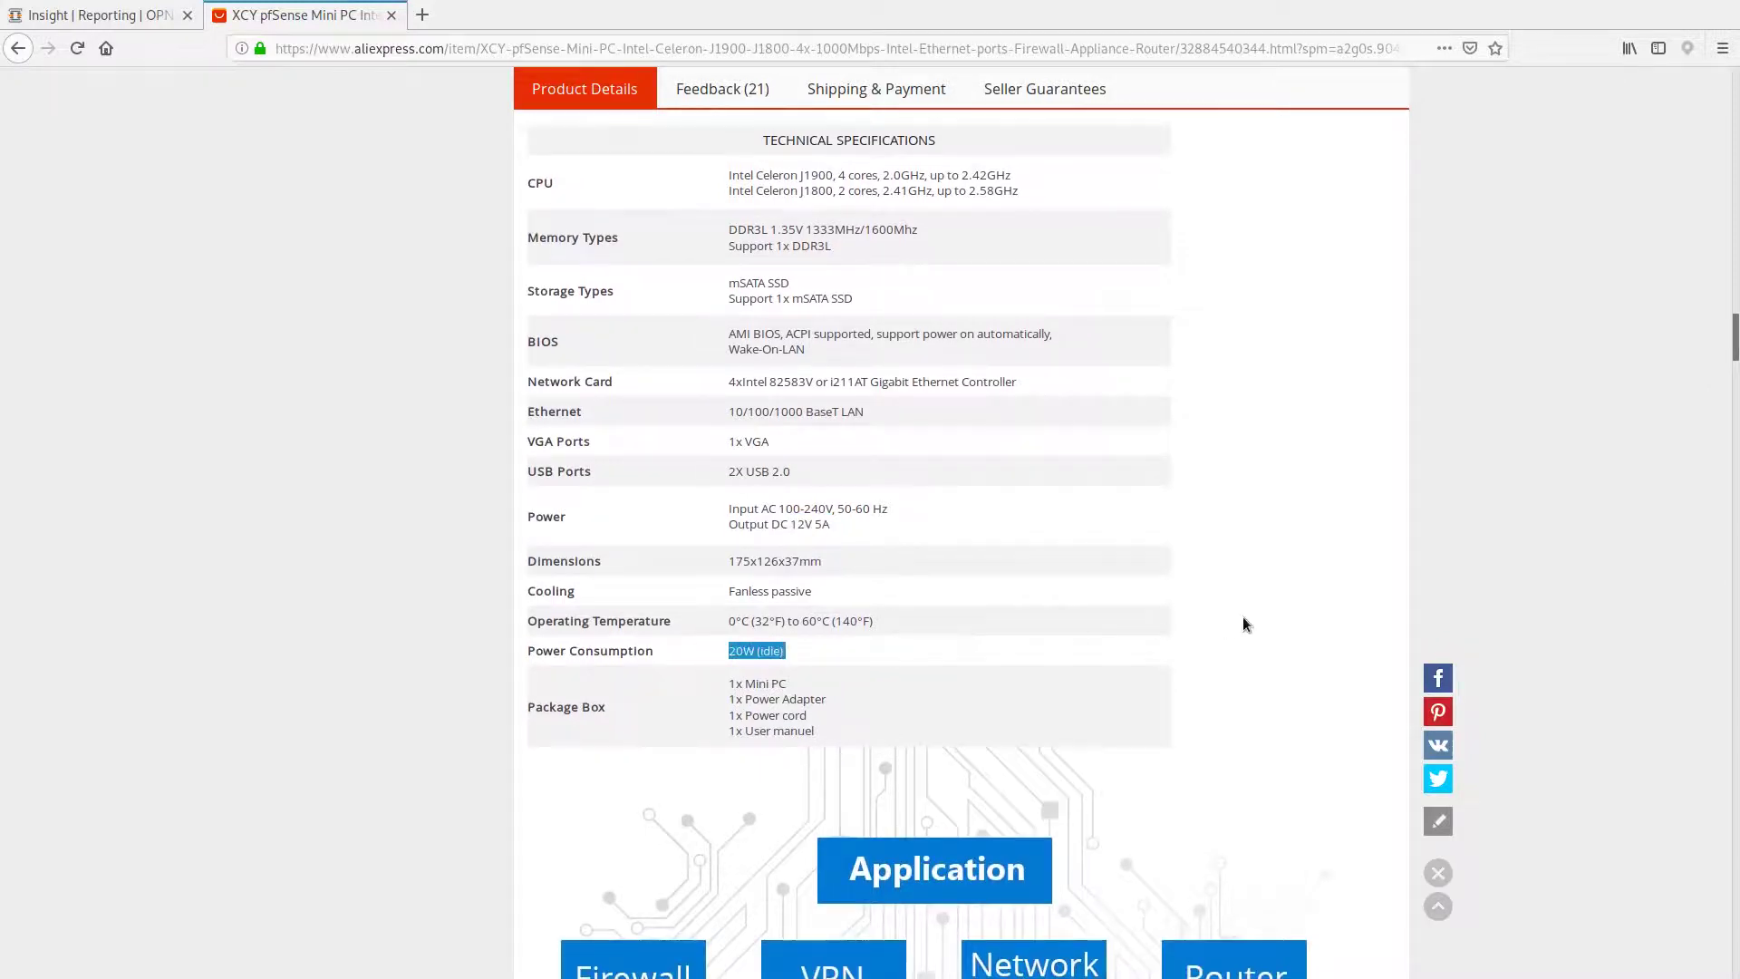
scroll(1243, 622, down, 1)
scroll(1242, 612, down, 1)
scroll(1240, 605, down, 2)
scroll(1224, 542, down, 5)
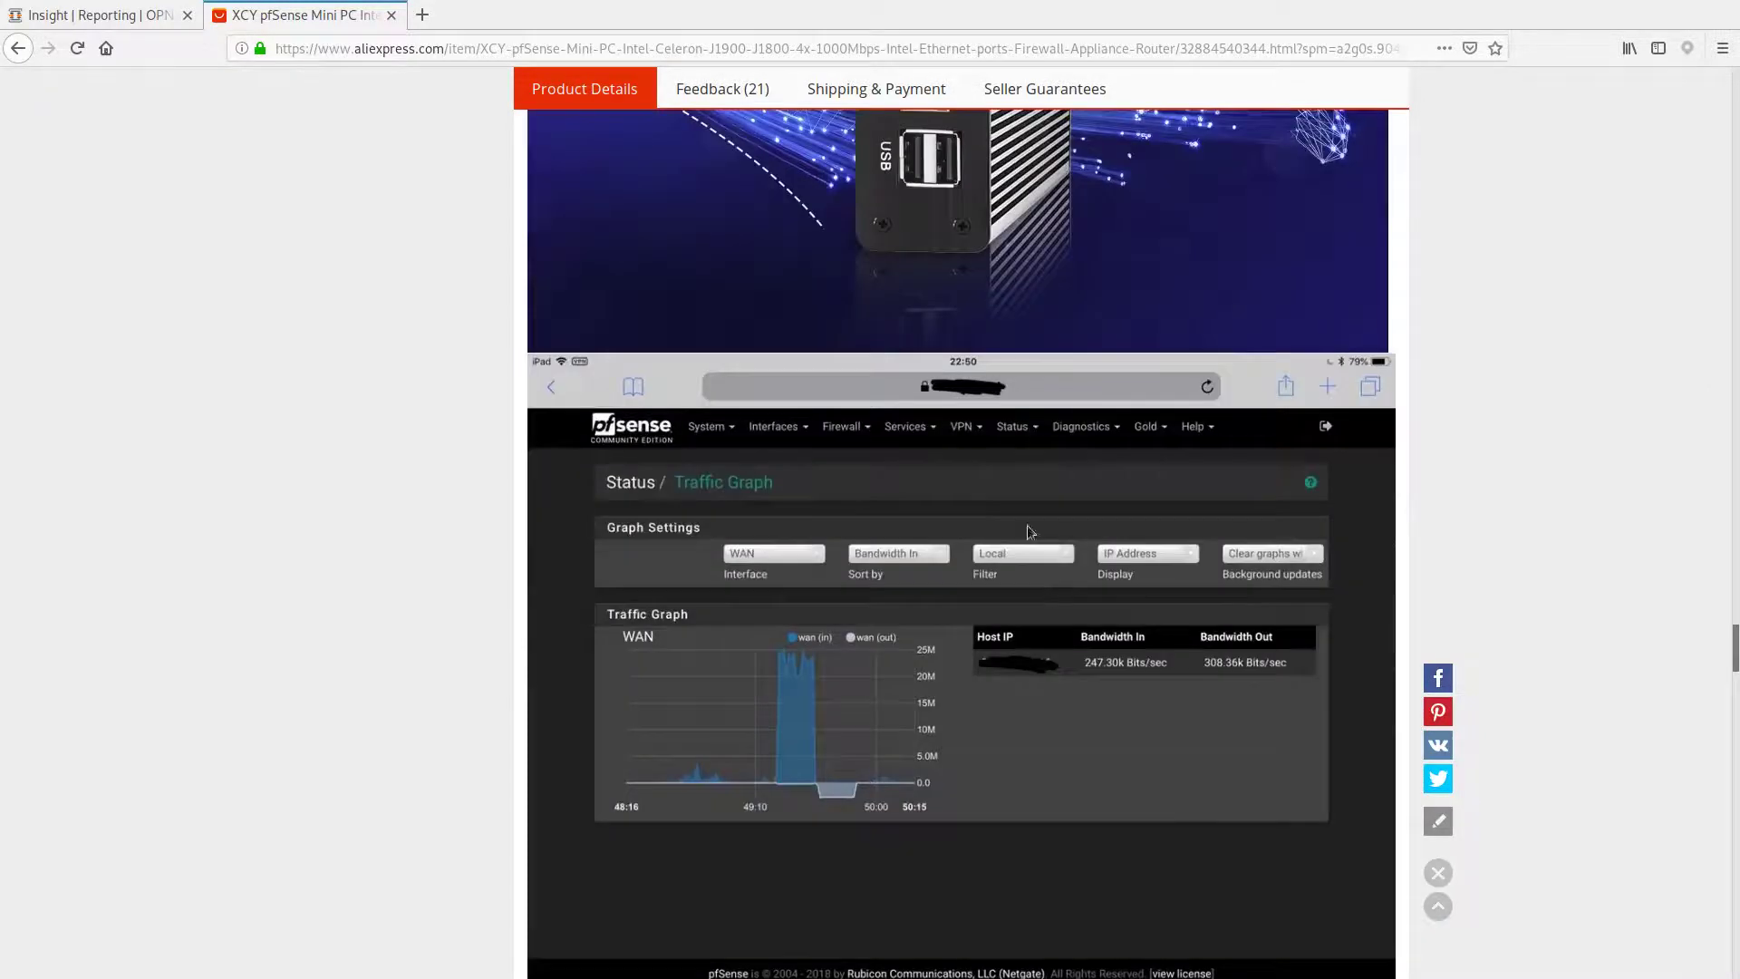
mouse_move(1736, 647)
mouse_down()
mouse_move(1728, 918)
mouse_move(1680, 100)
mouse_move(765, 613)
mouse_up()
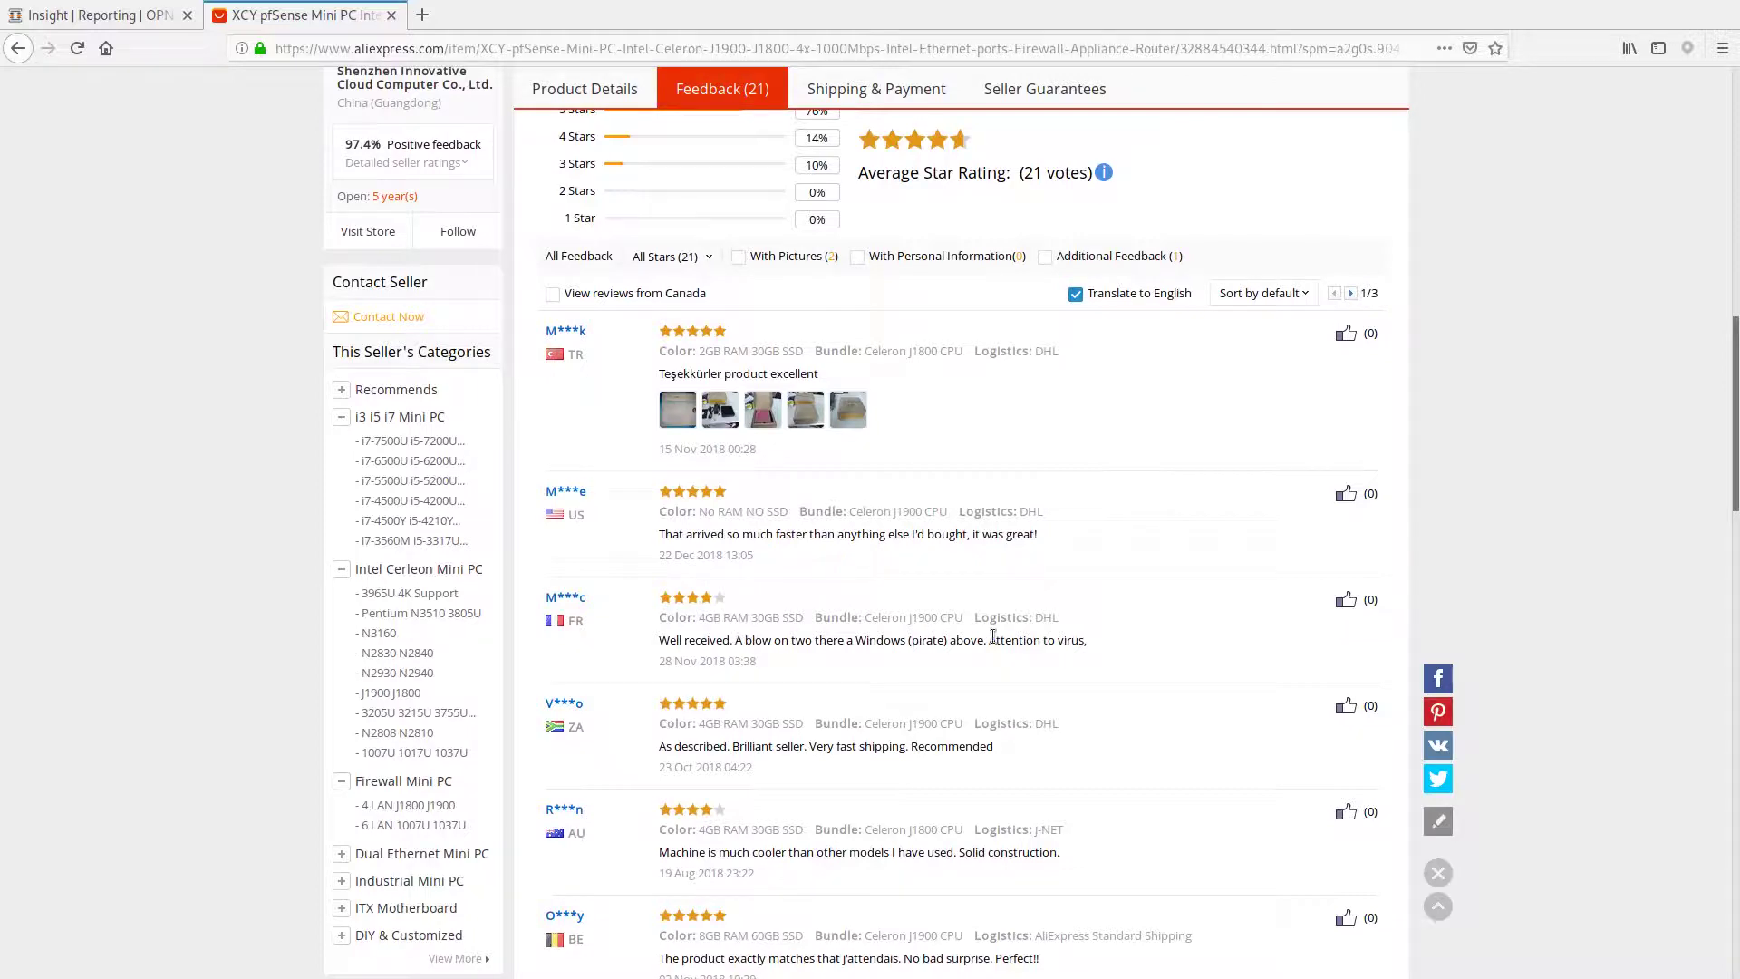
scroll(1046, 653, down, 2)
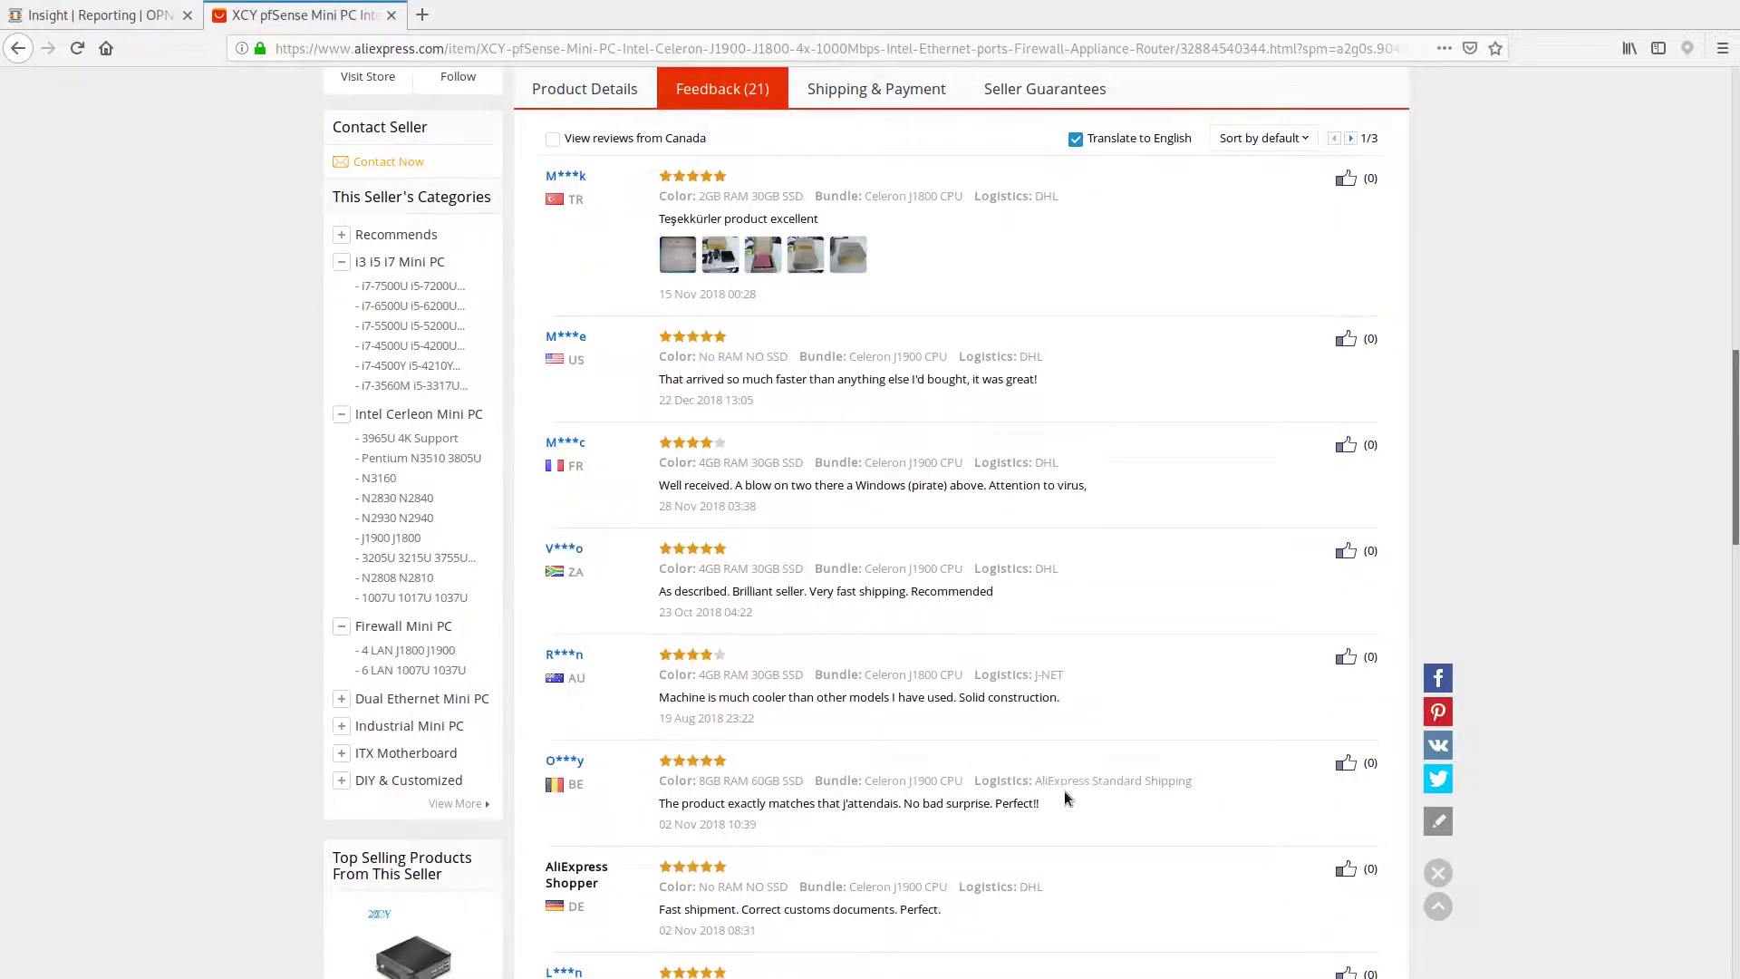
scroll(1029, 772, down, 1)
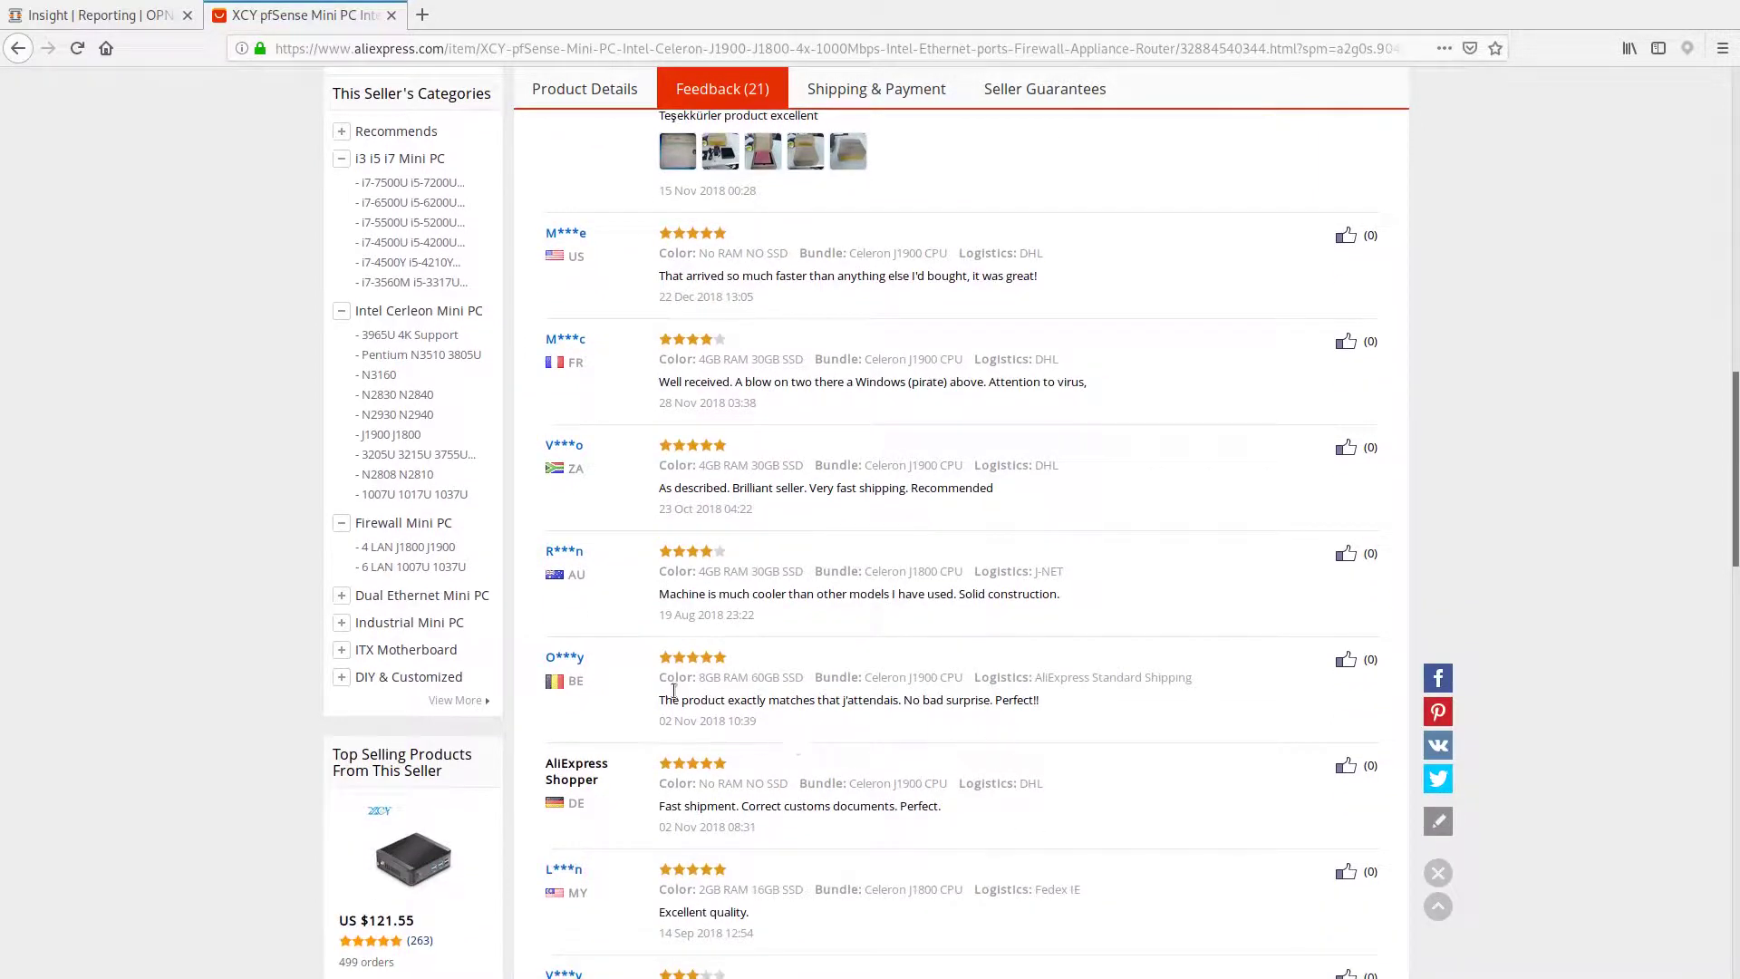
scroll(668, 692, down, 4)
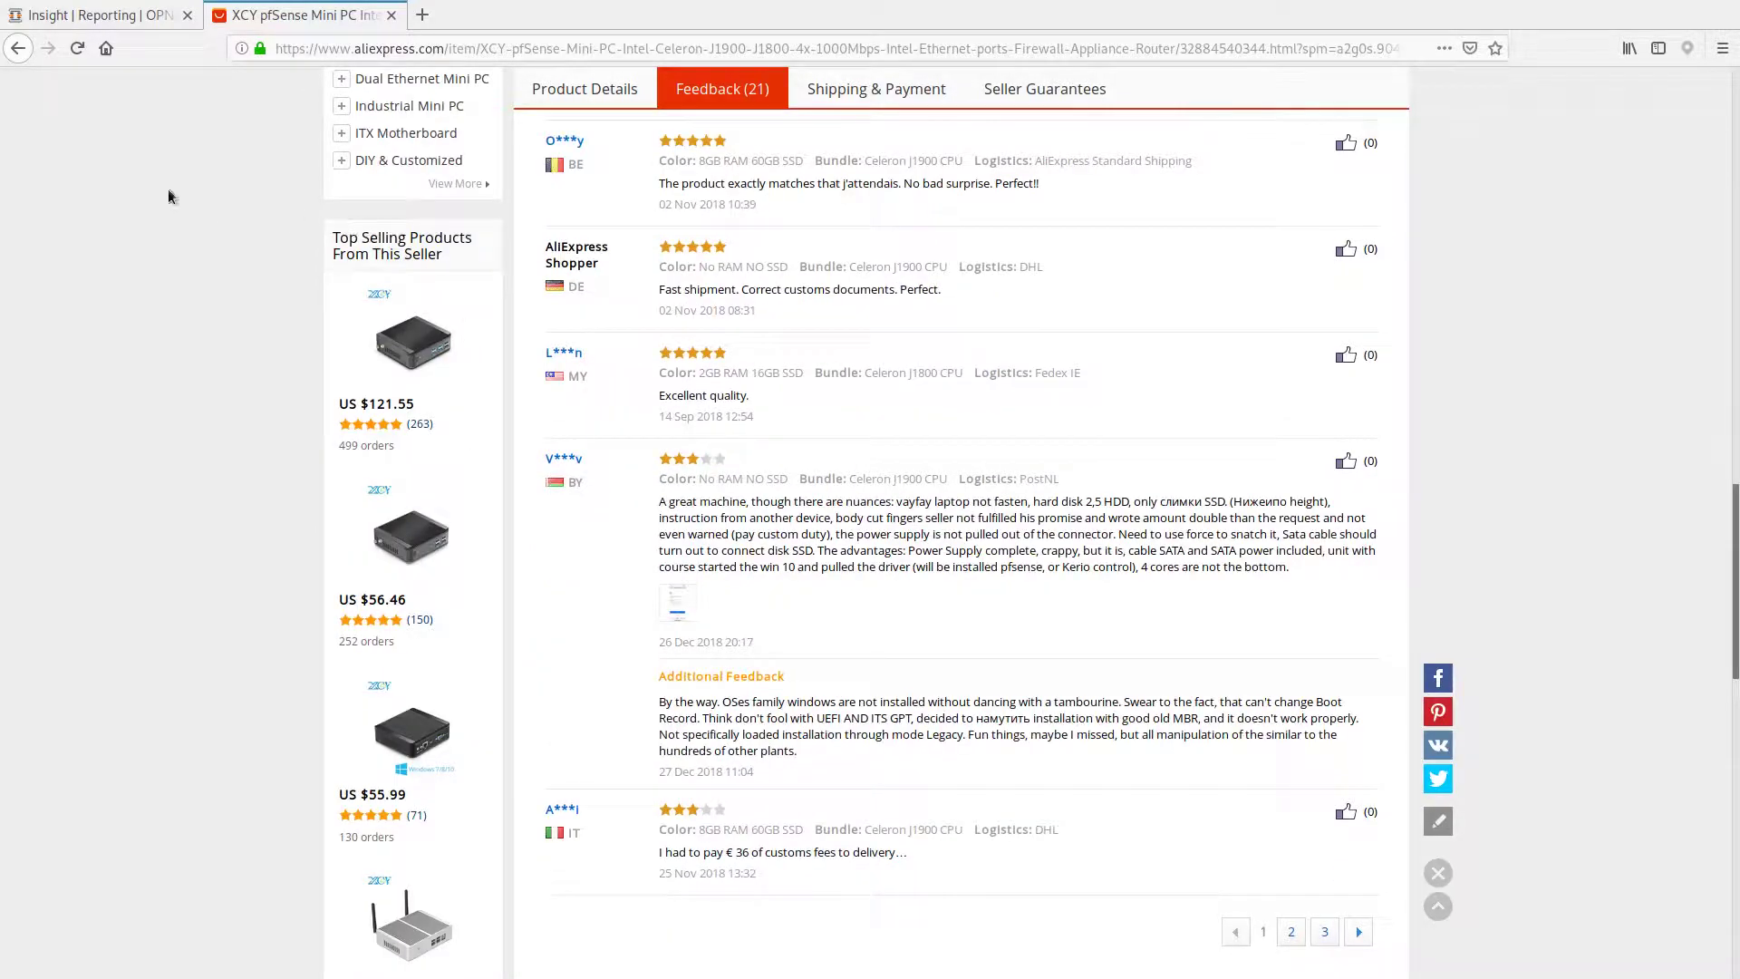
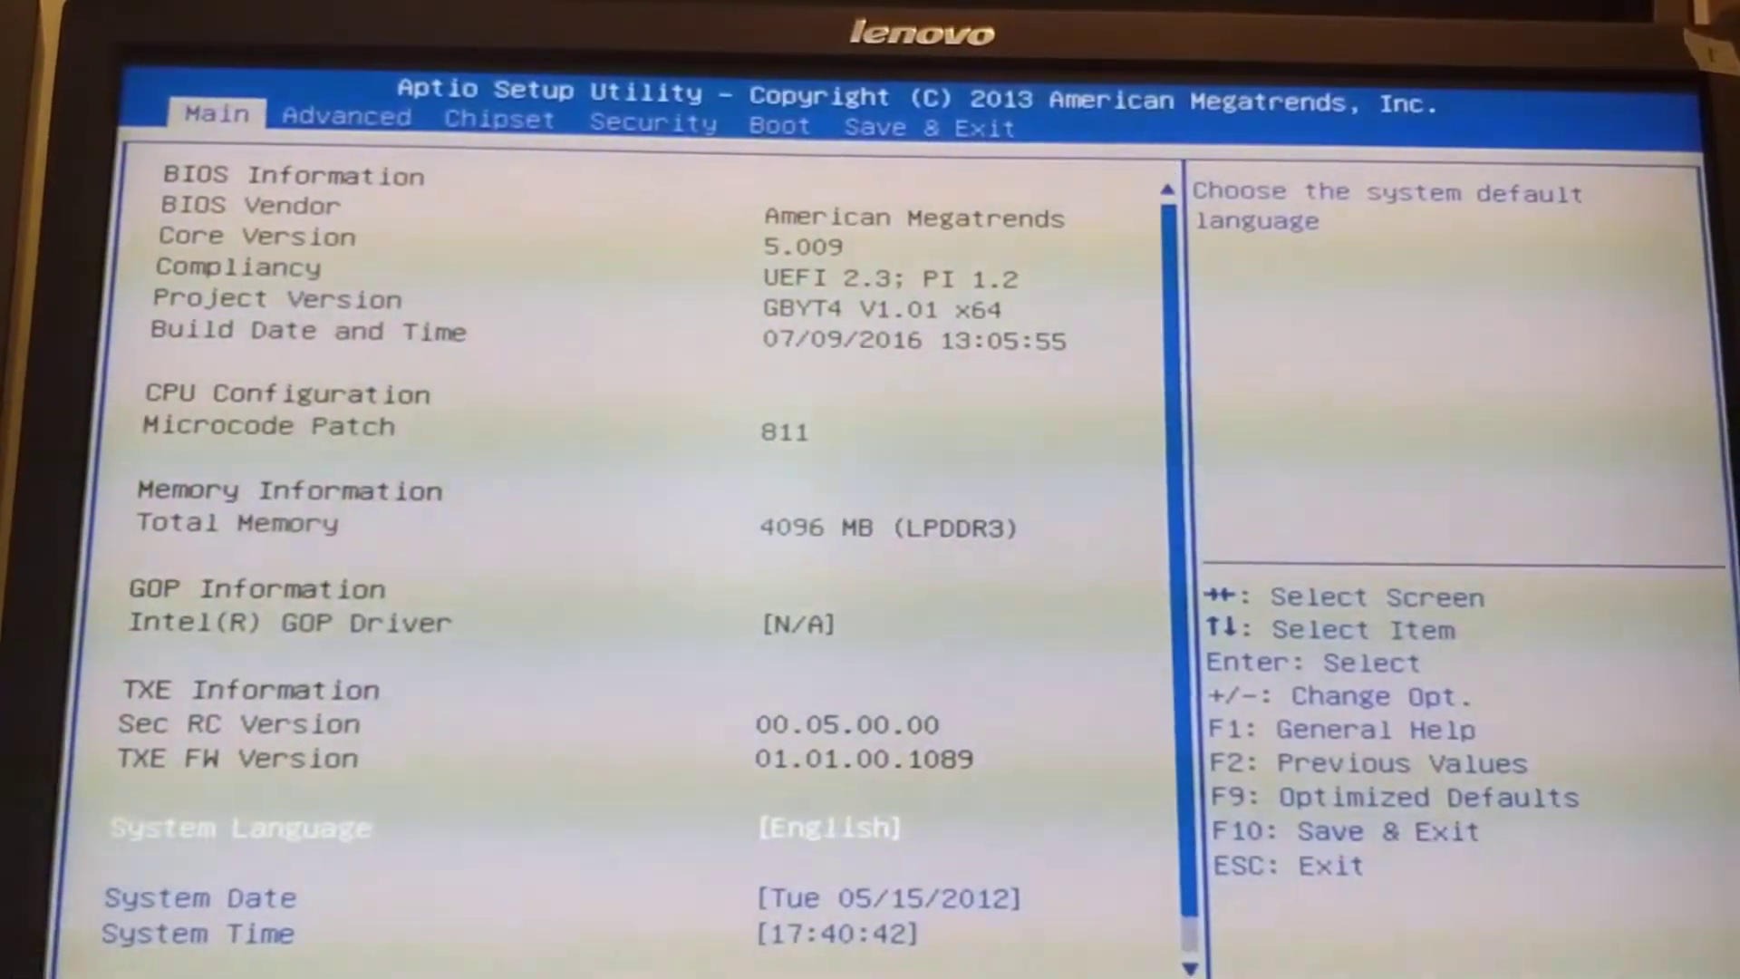
Review System Language and System Time on the Main page, then move to the Chipset page.
key(Down)
key(Down)
key(Down)
key(Up)
key(Up)
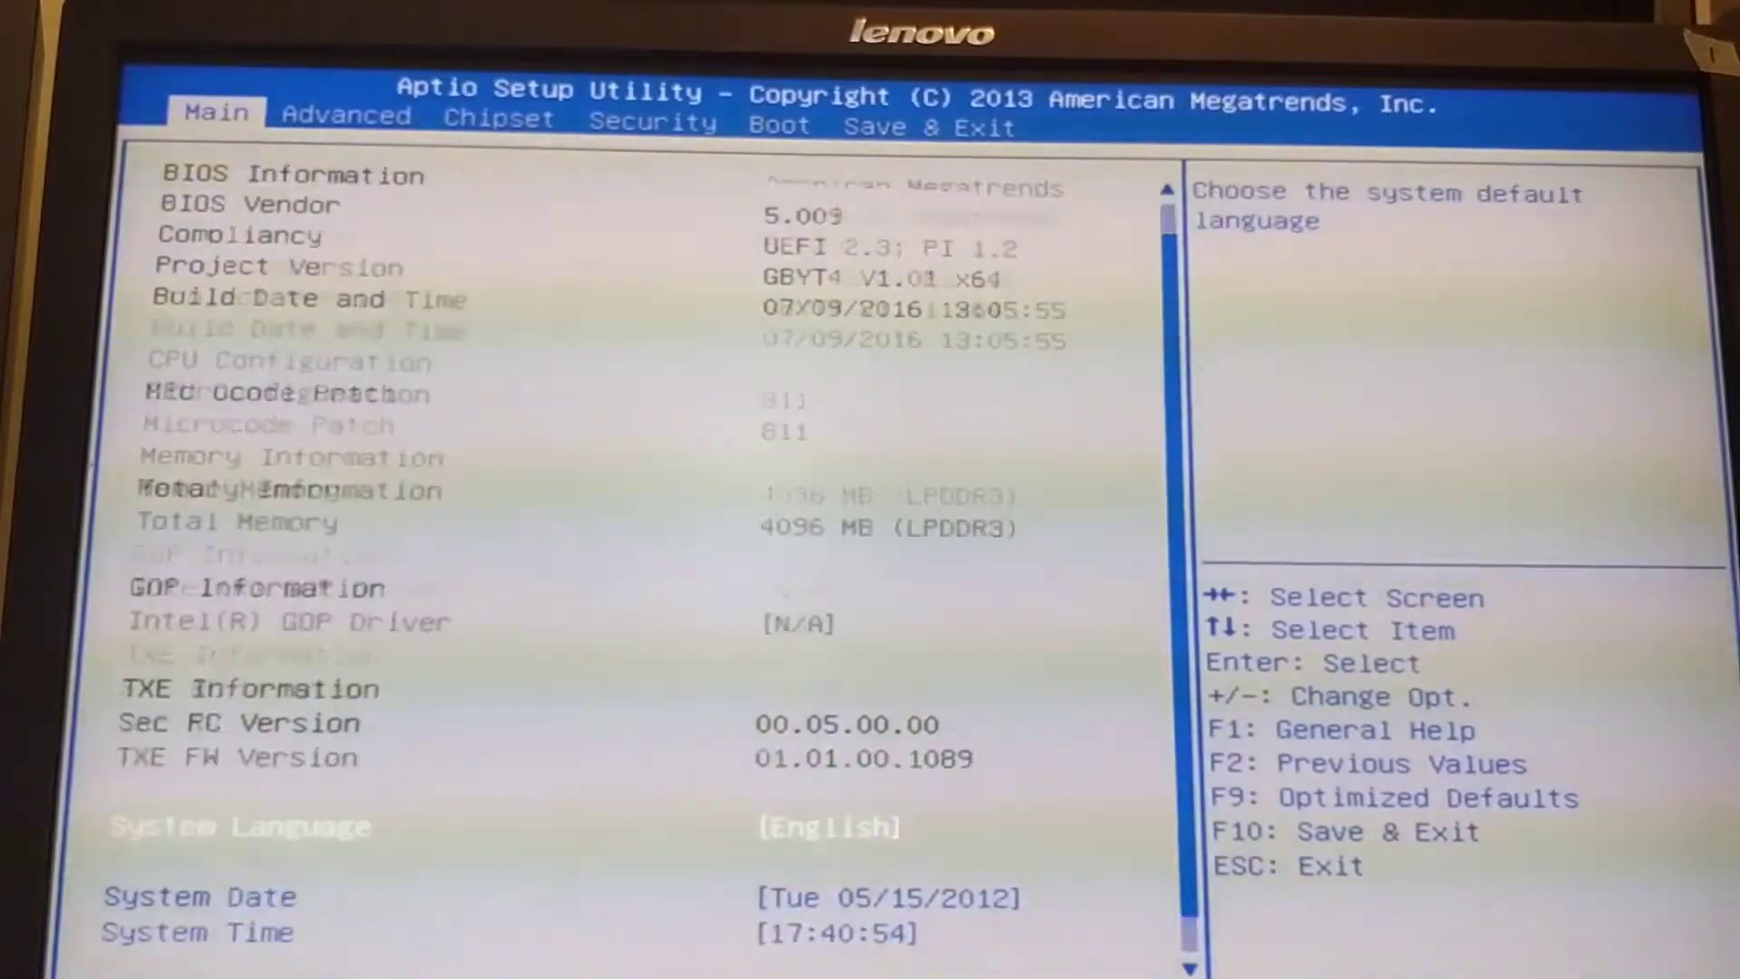
key(Down)
key(Down)
key(Up)
key(Up)
key(Up)
key(Down)
key(Down)
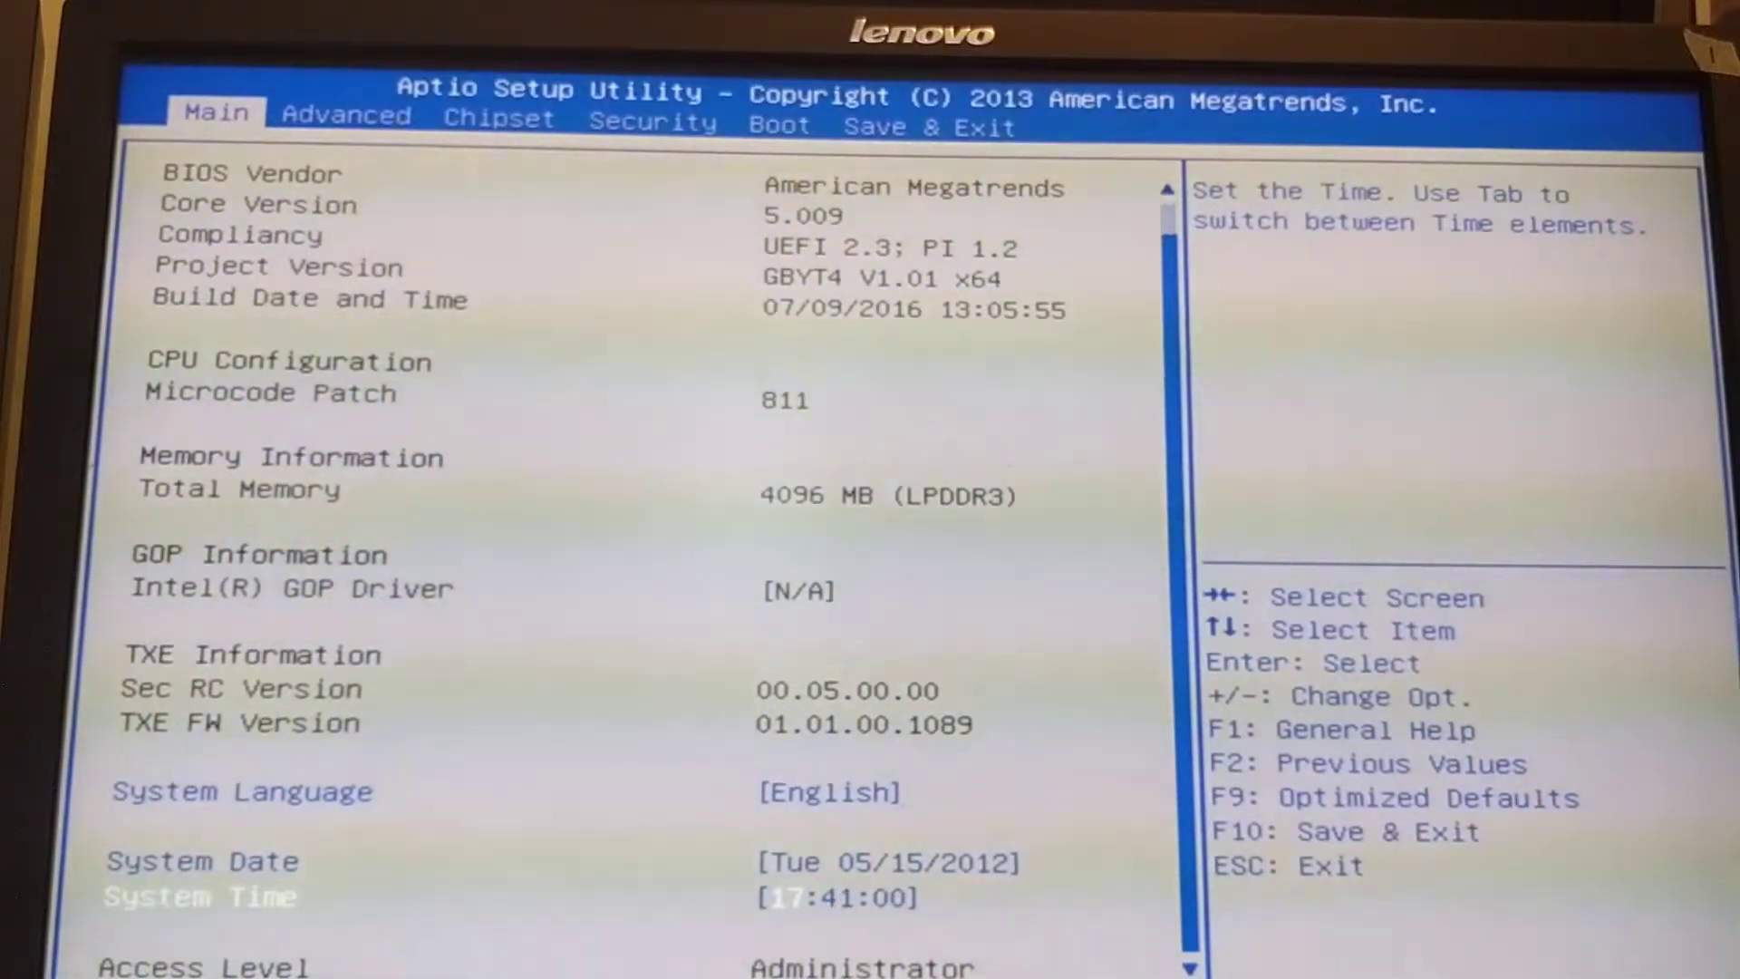
key(Up)
key(Right)
key(Right)
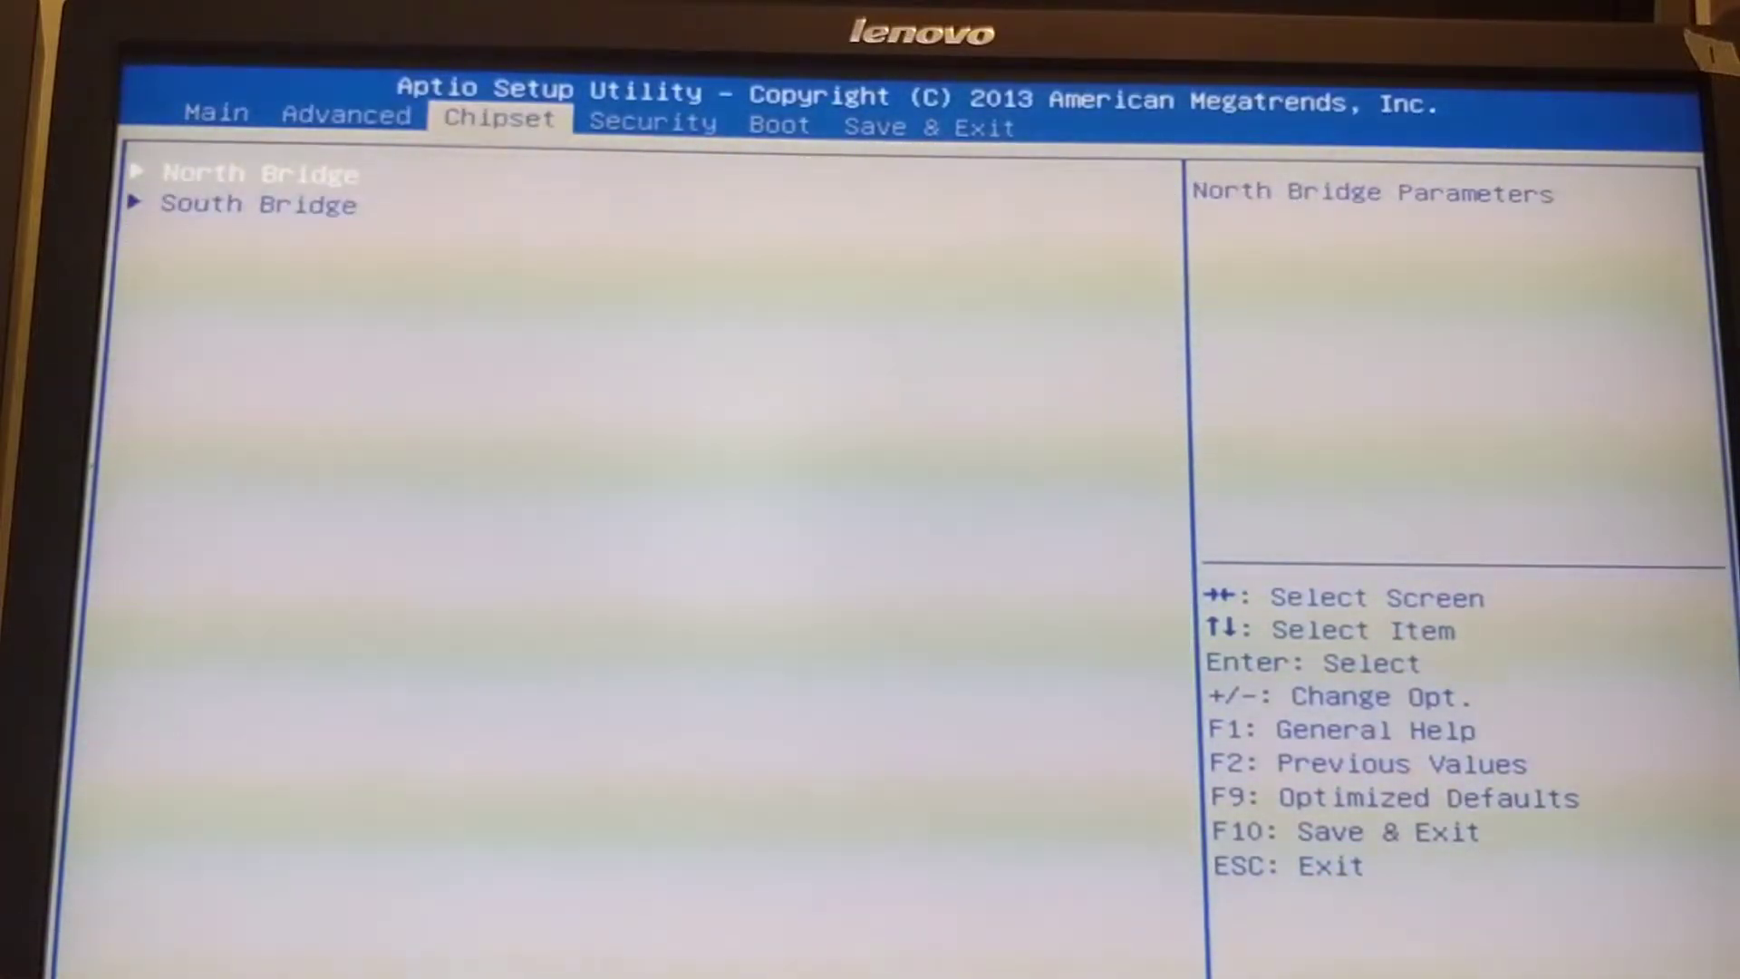
In ACPI Settings, disable hibernation and set ACPI Sleep State to Suspend Disabled.
key(Left)
key(Return)
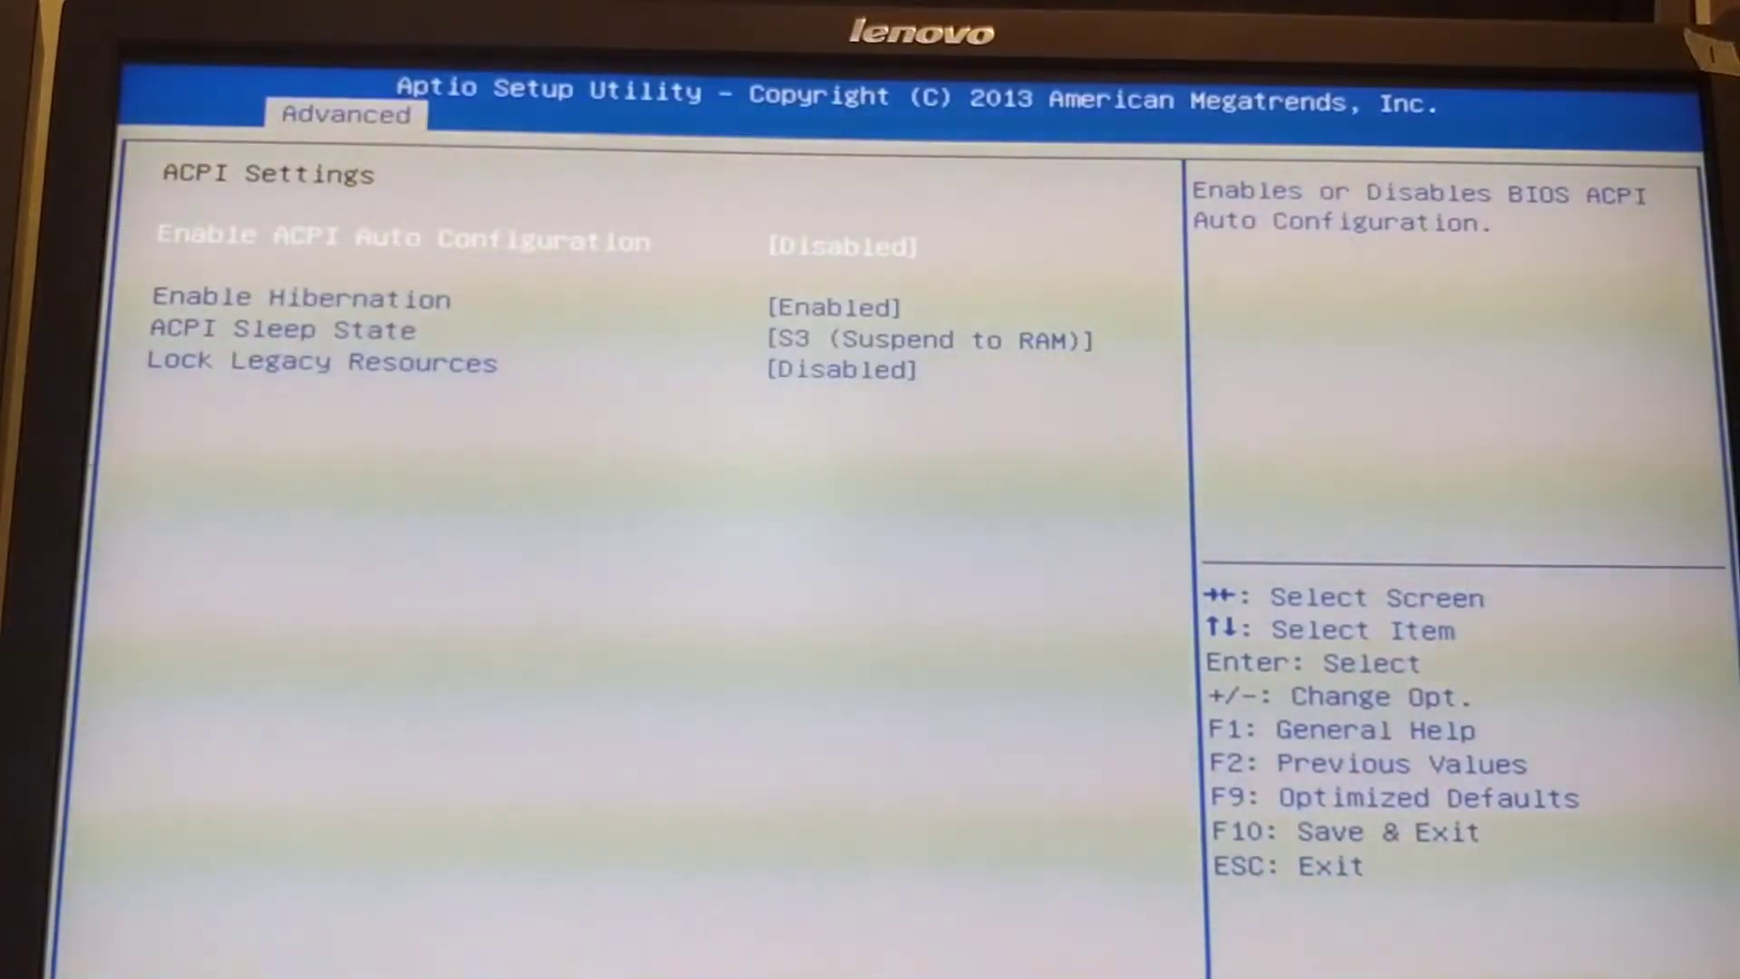
key(Down)
key(Return)
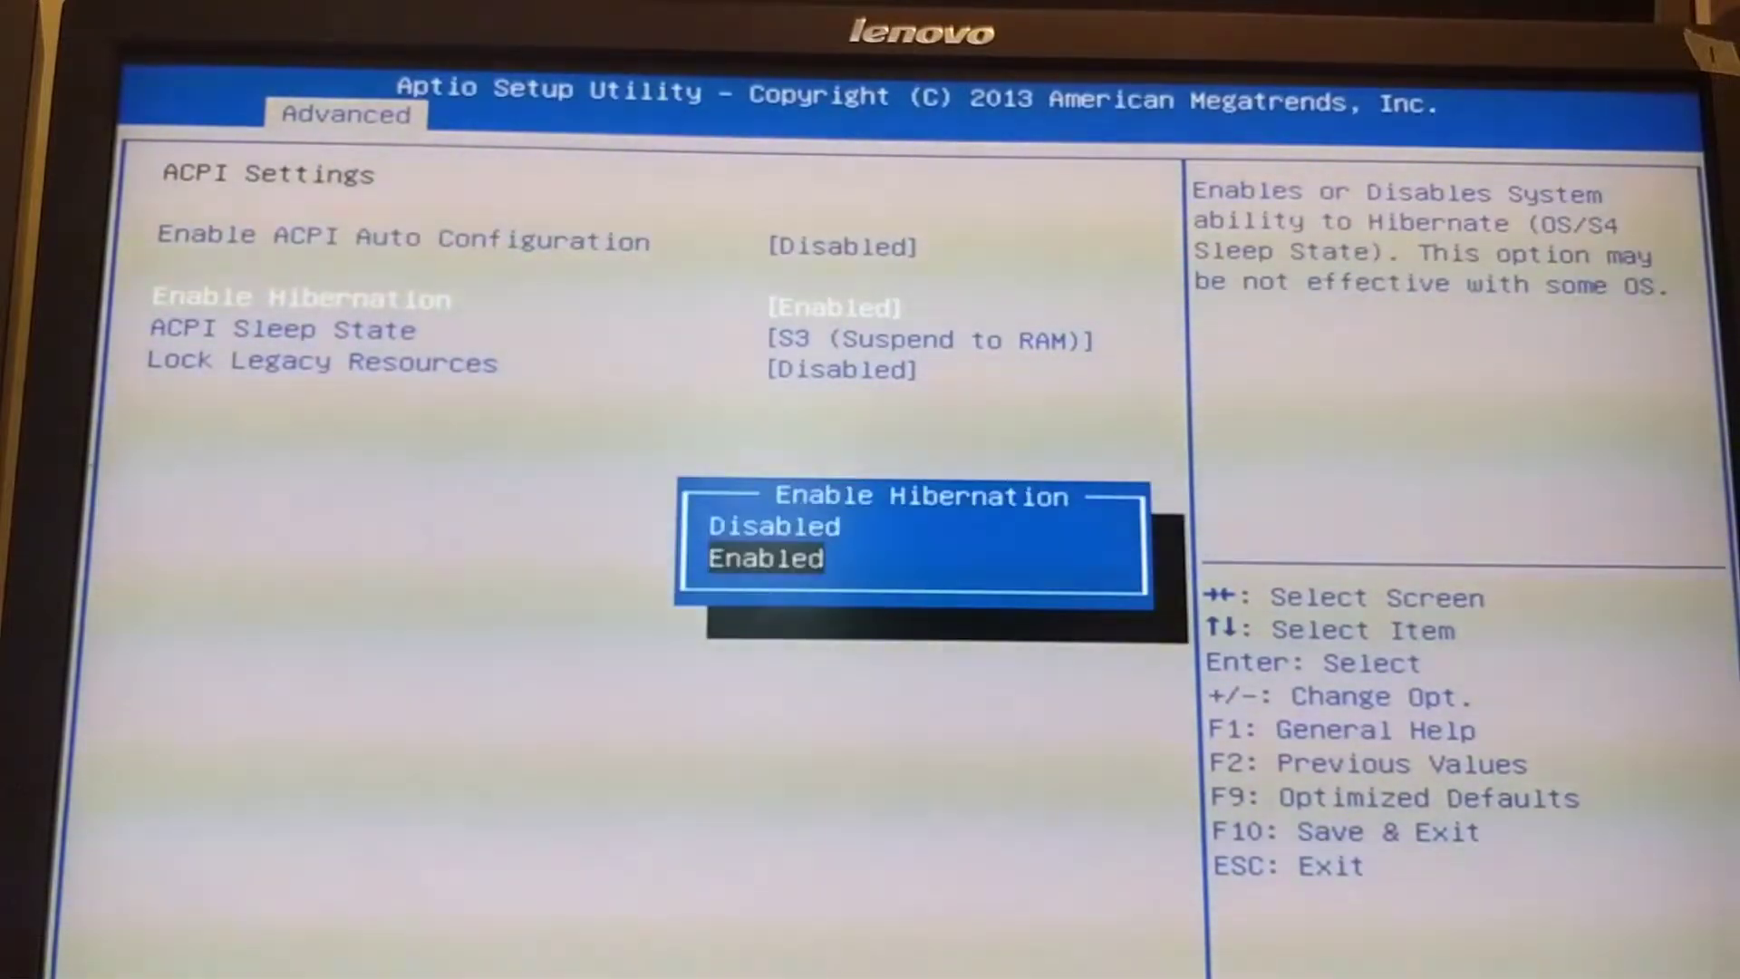
key(Up)
key(Return)
key(Down)
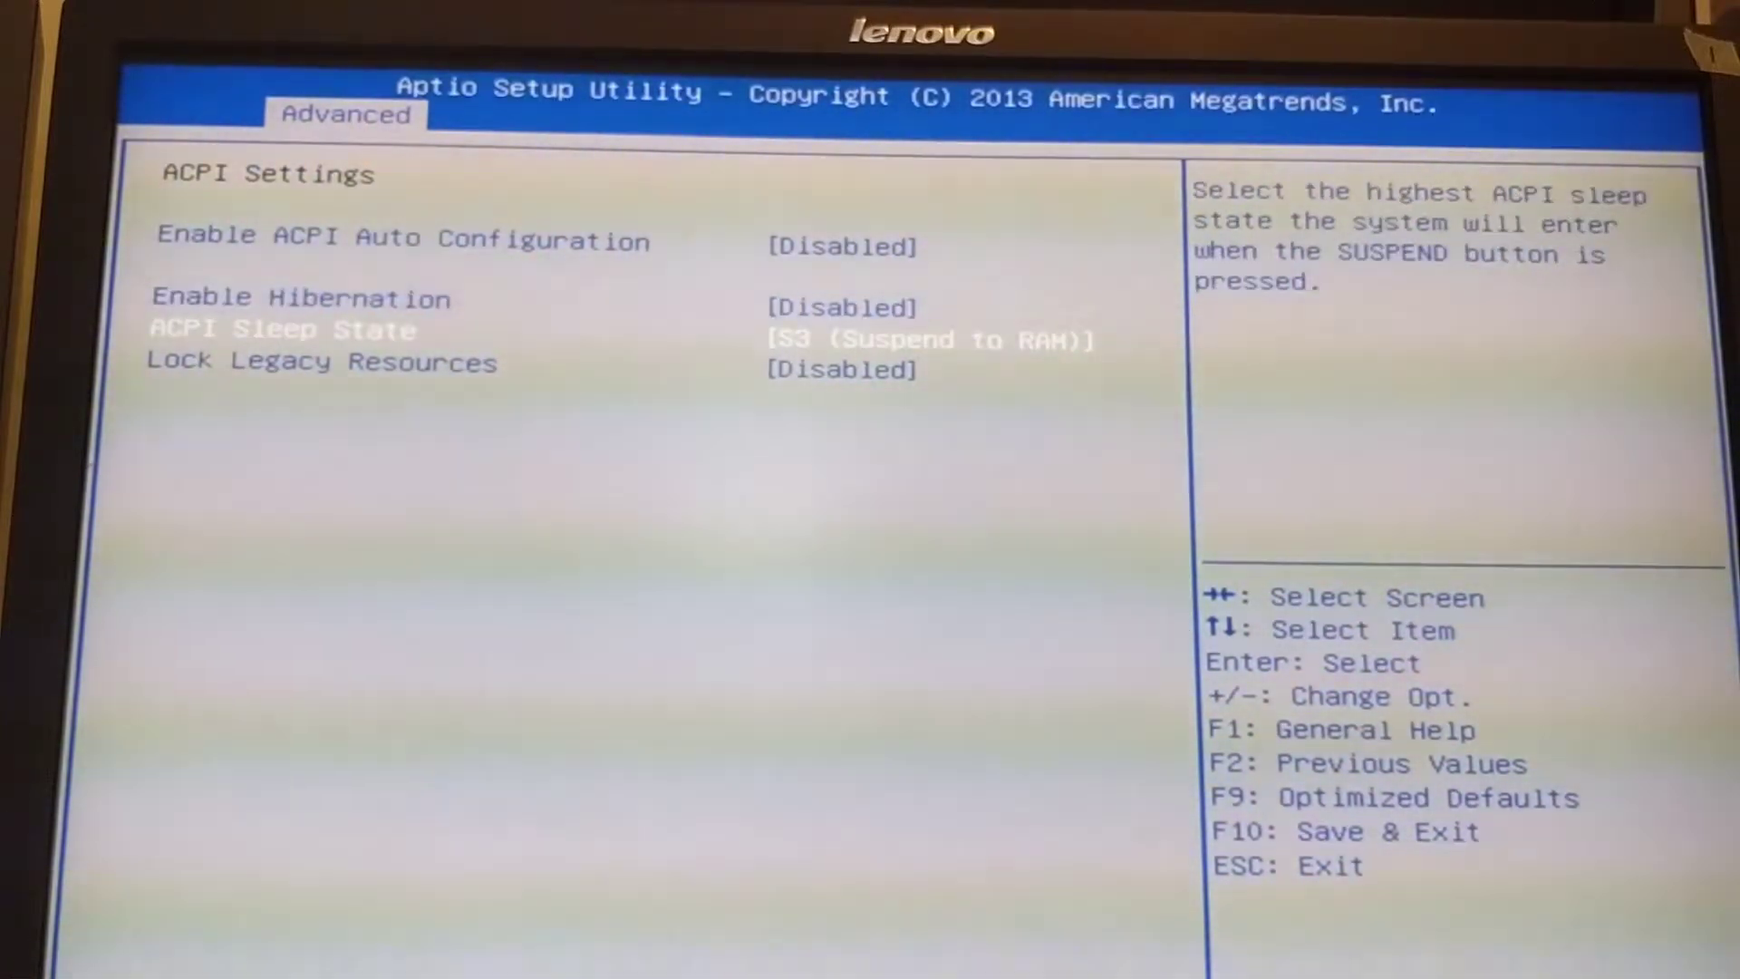
key(Return)
key(Up)
key(Return)
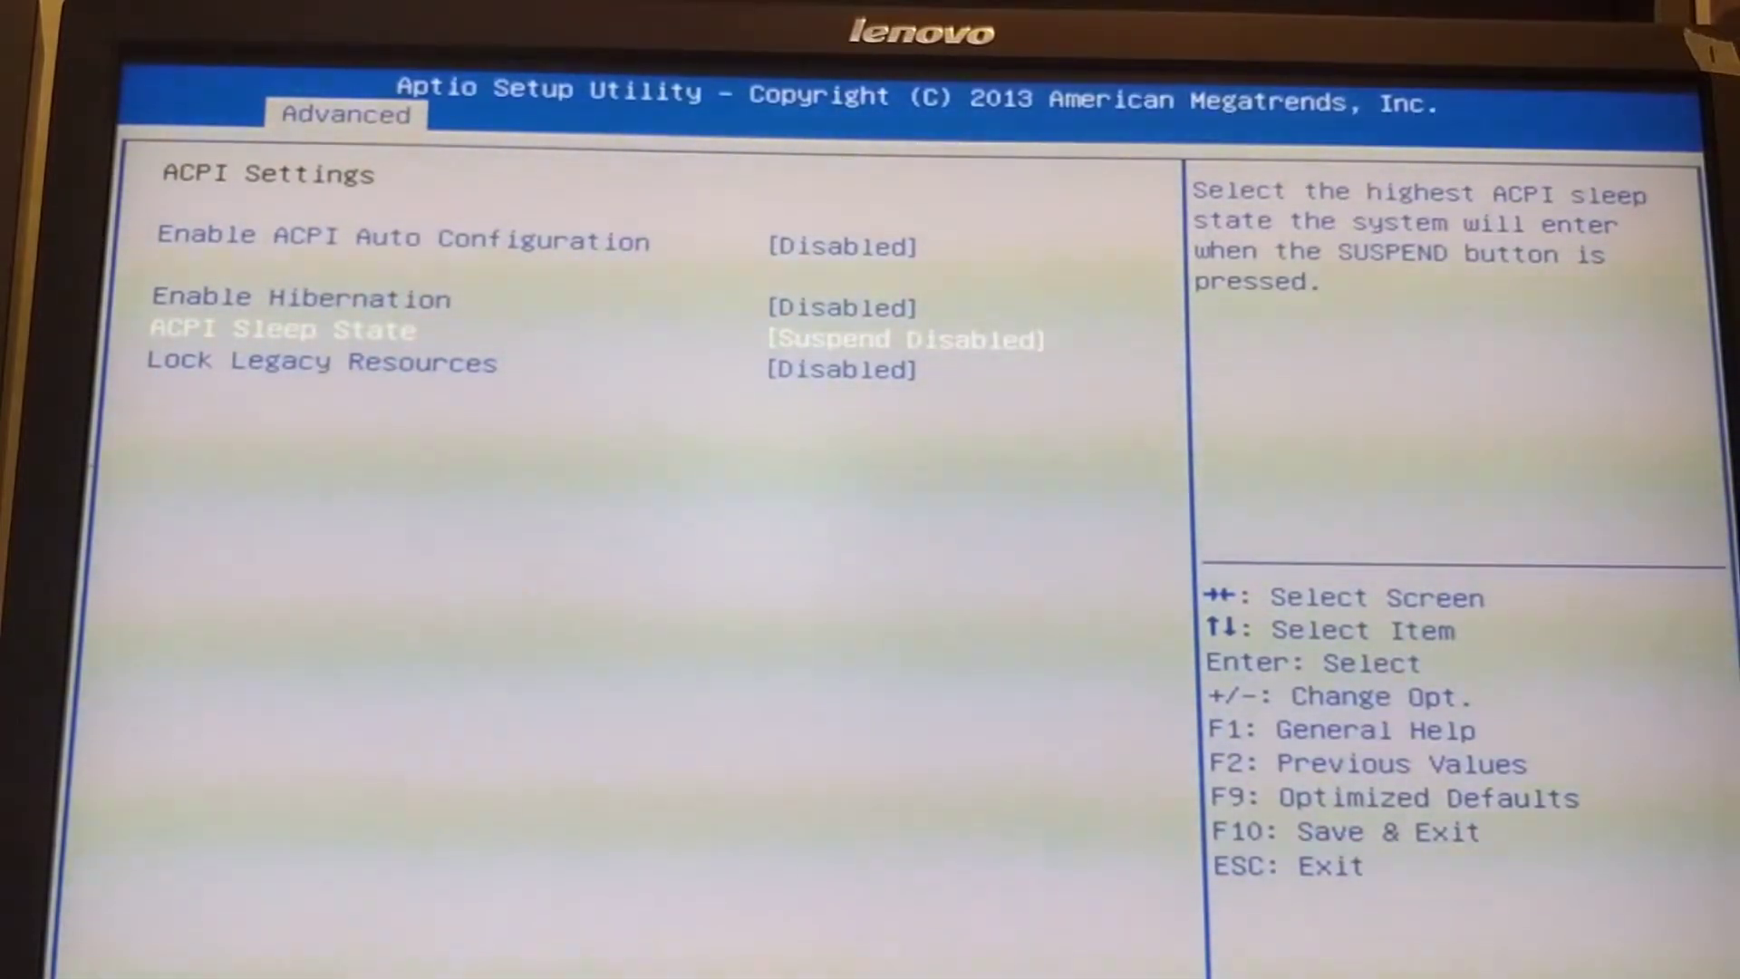
Enable PXE boot.
key(Escape)
key(Escape)
key(Escape)
key(Down)
key(Return)
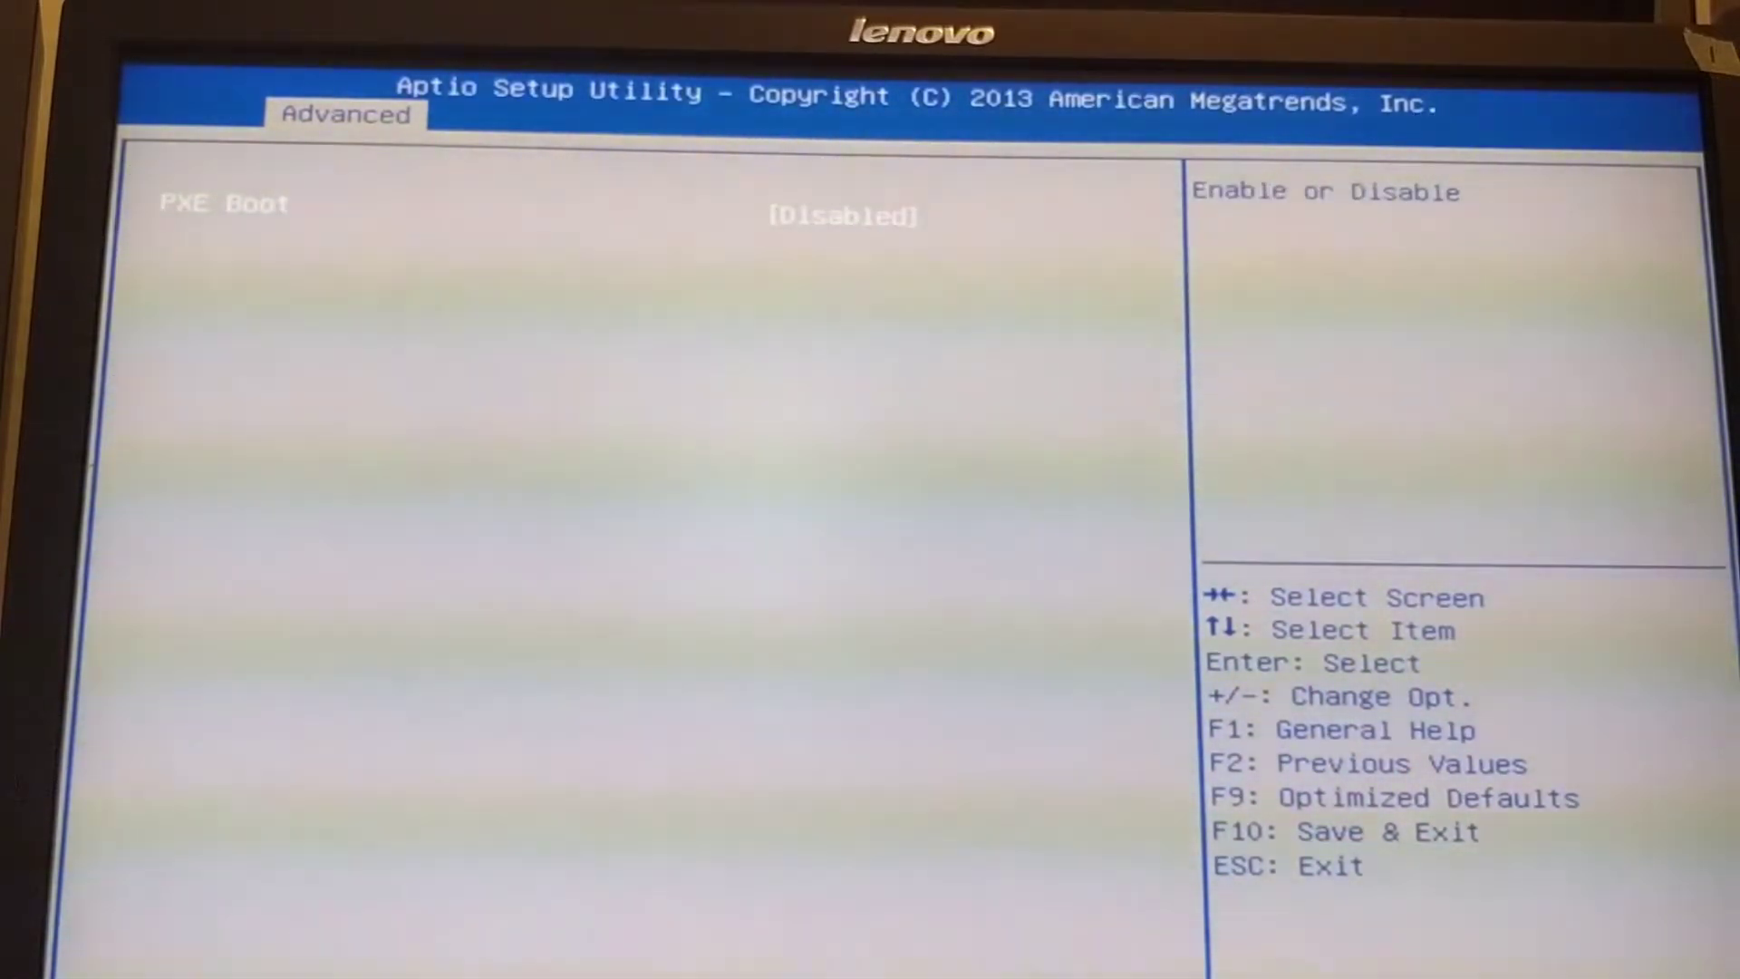
key(Return)
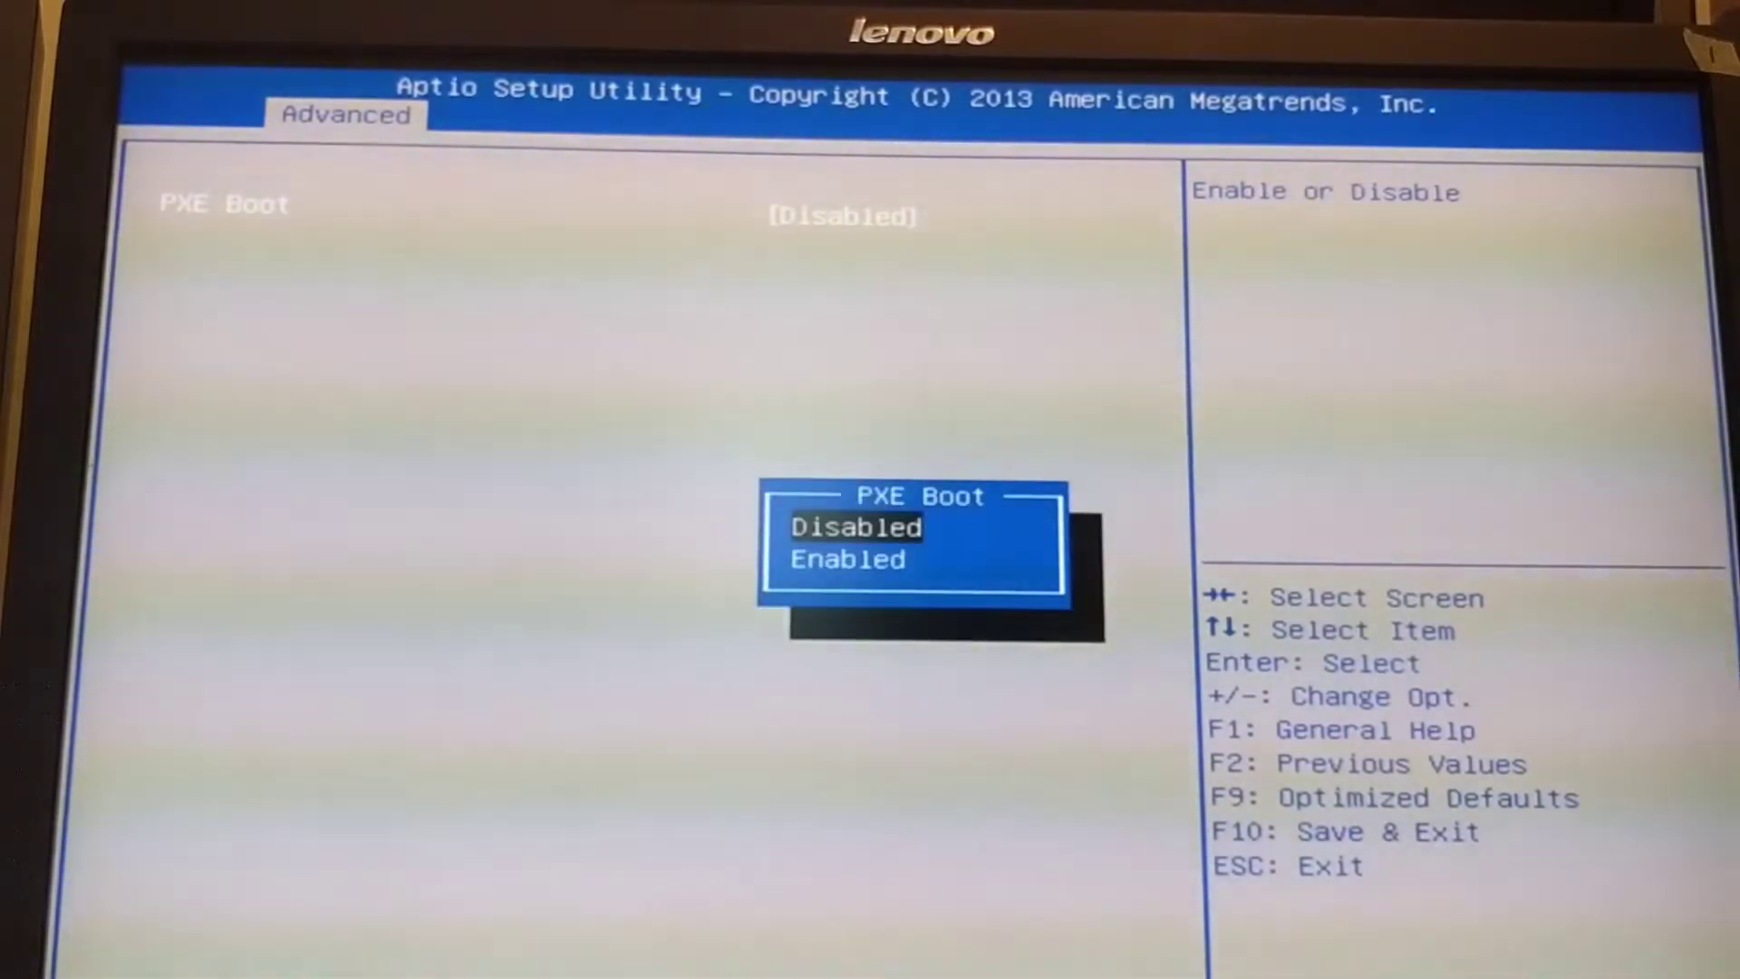
key(Down)
key(Return)
key(Escape)
Disable the floppy disk controller in Super IO Configuration.
key(Down)
key(Return)
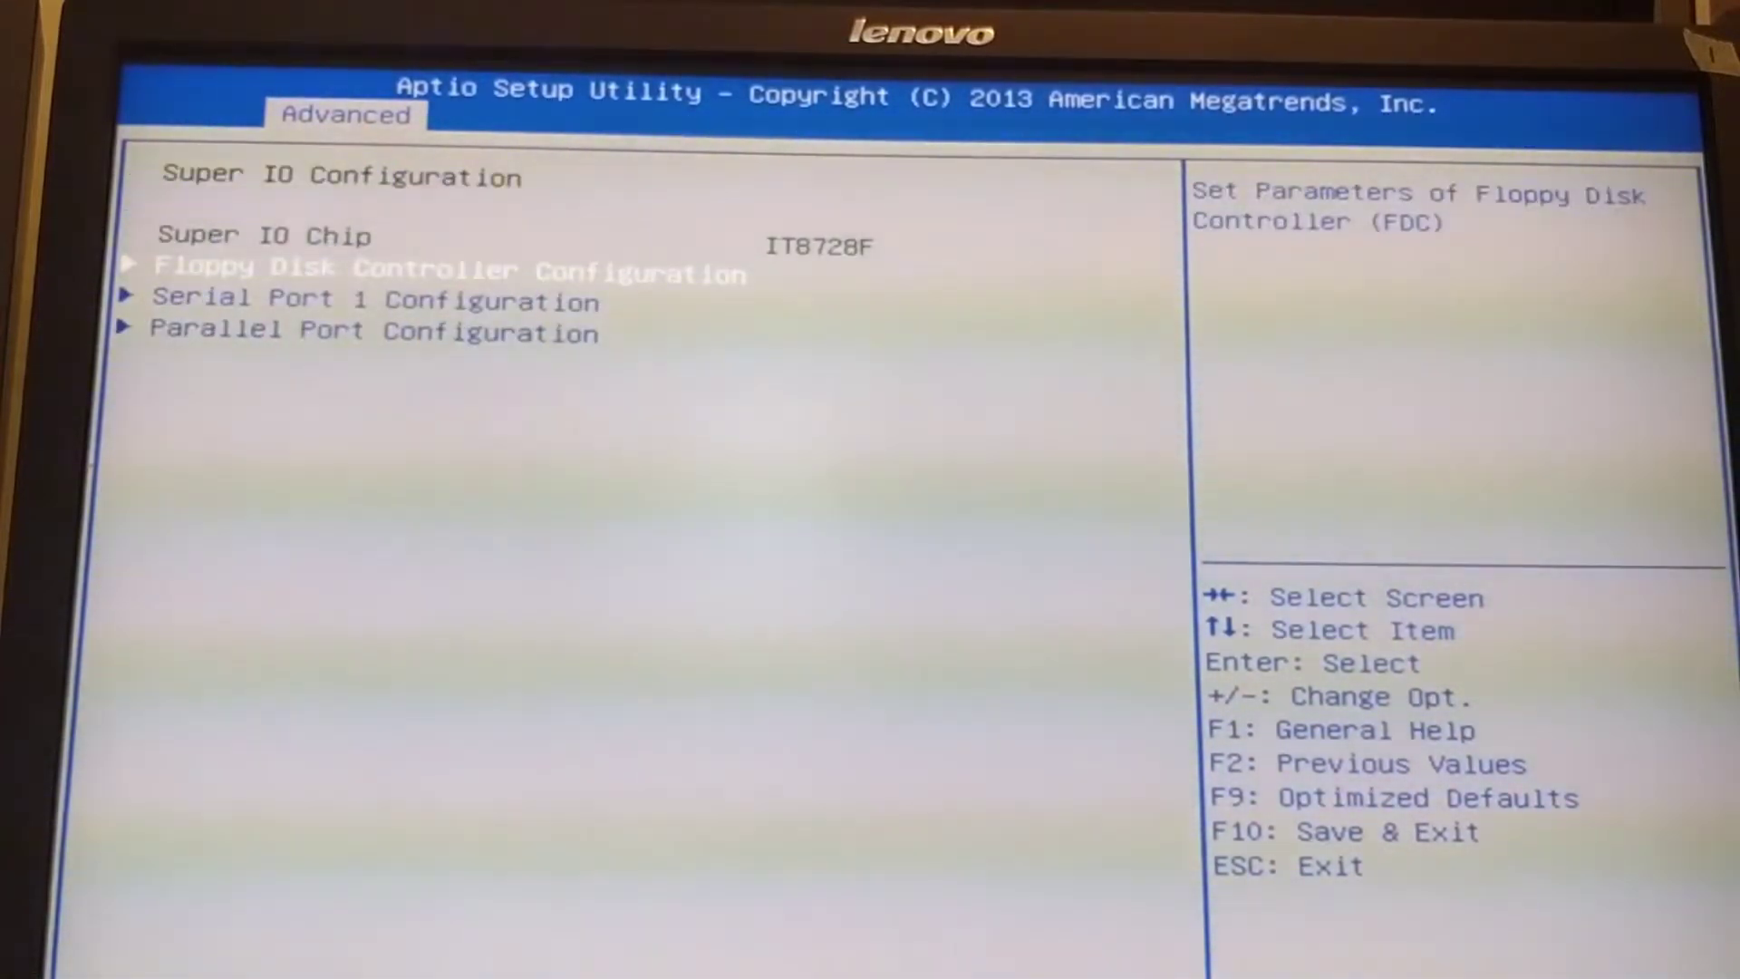
key(Return)
key(Return)
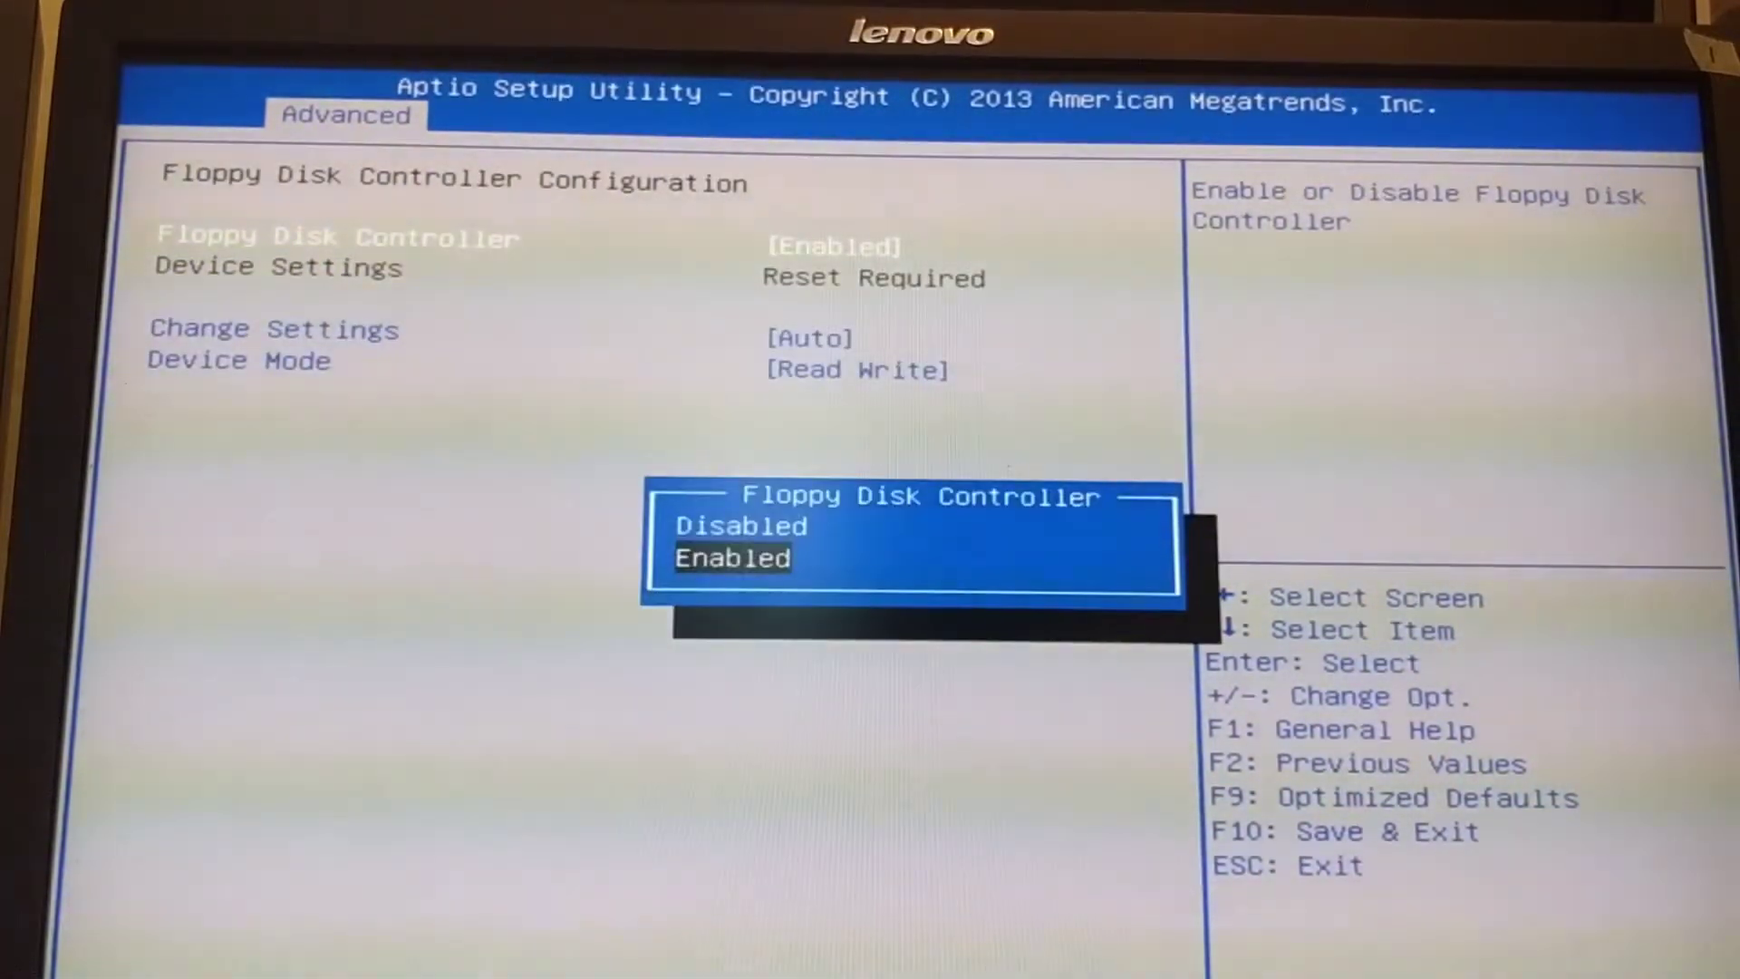
key(Up)
key(Return)
key(Escape)
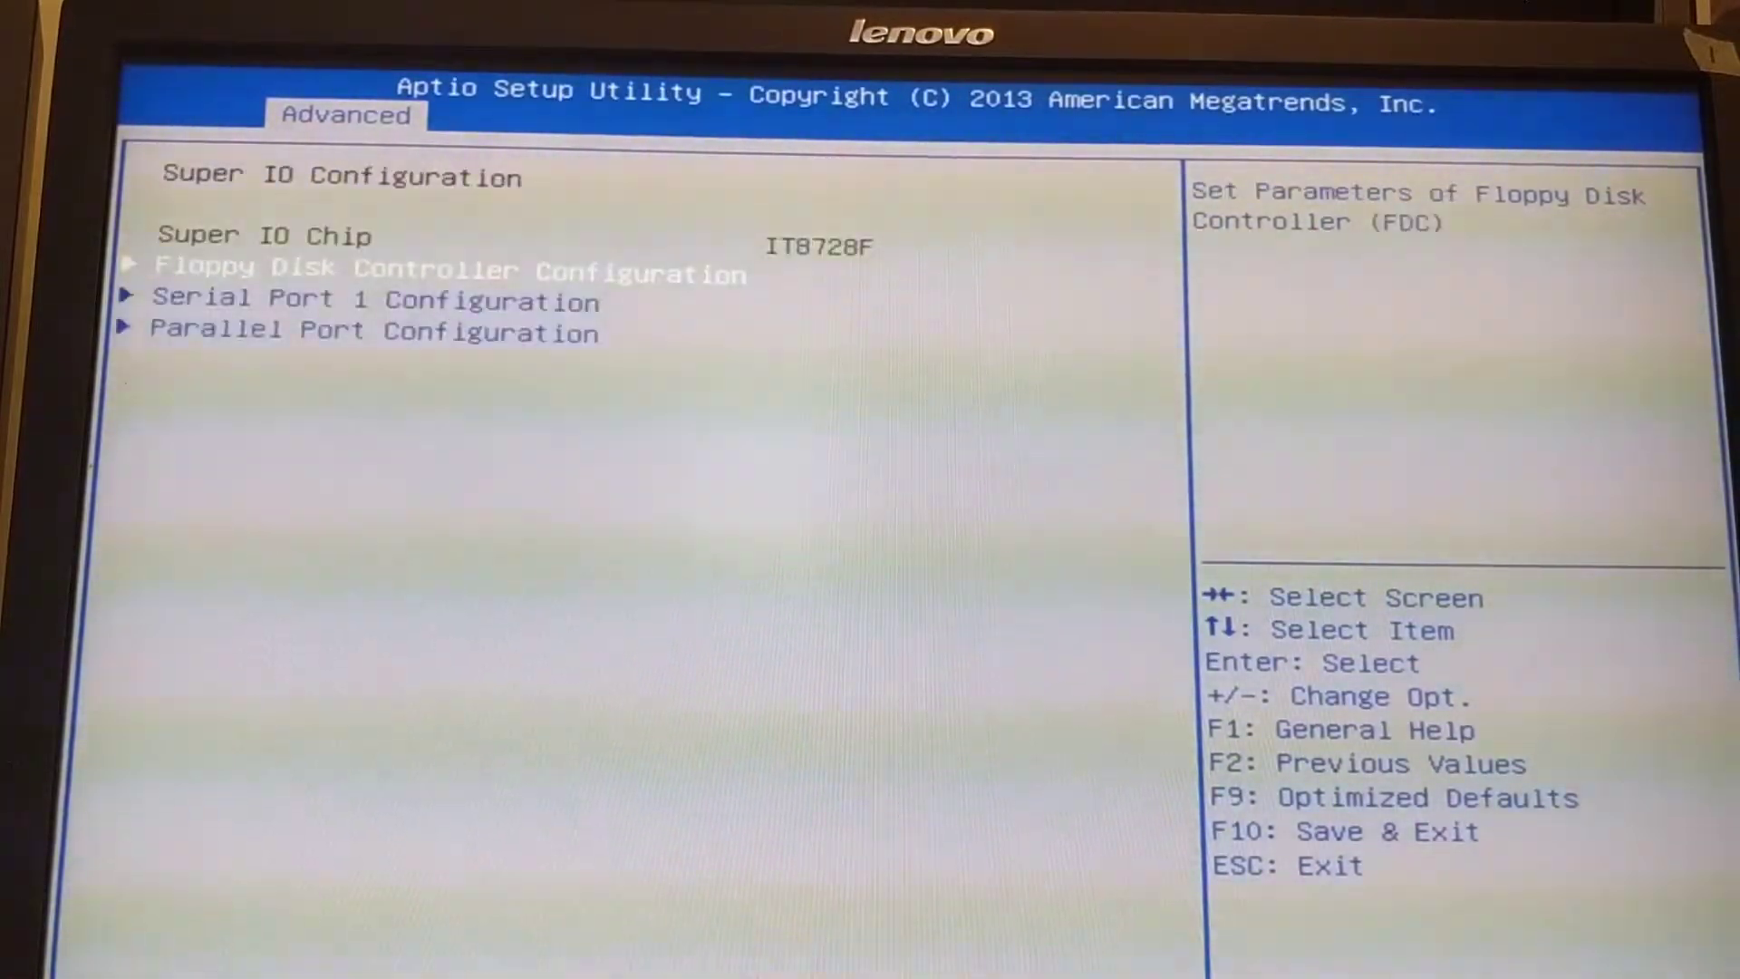
Review the serial and parallel port configurations, then open the PC health status readings.
key(Down)
key(Return)
key(Escape)
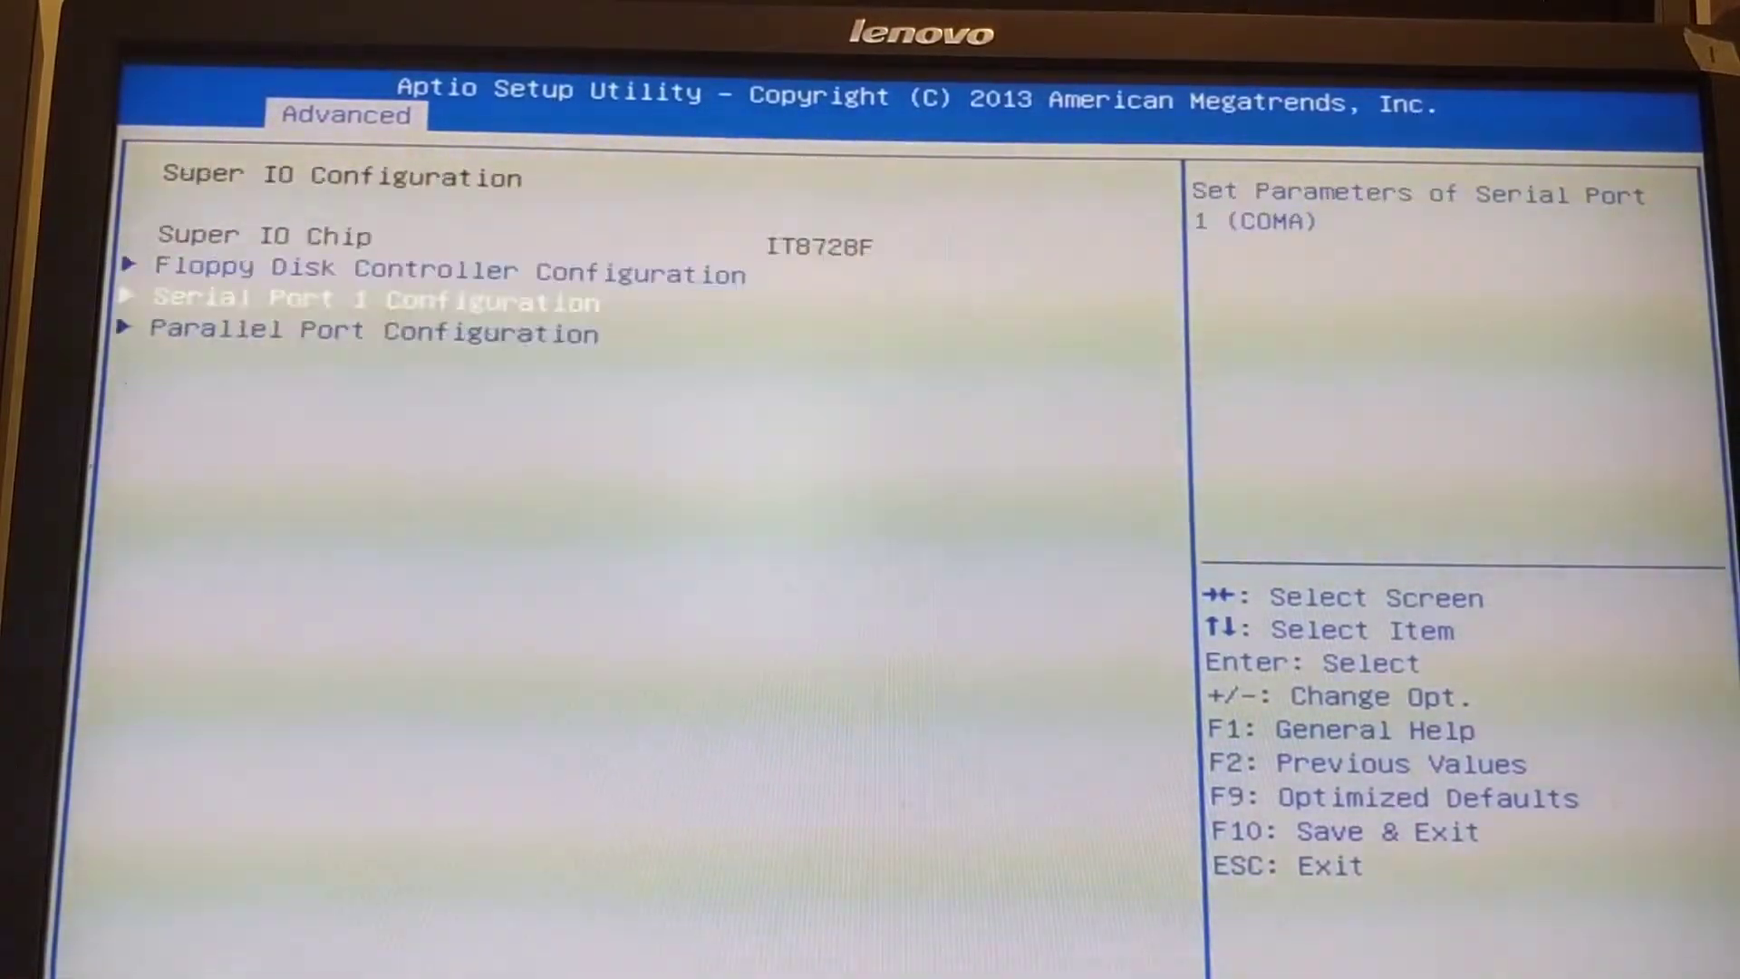
key(Down)
key(Return)
key(Escape)
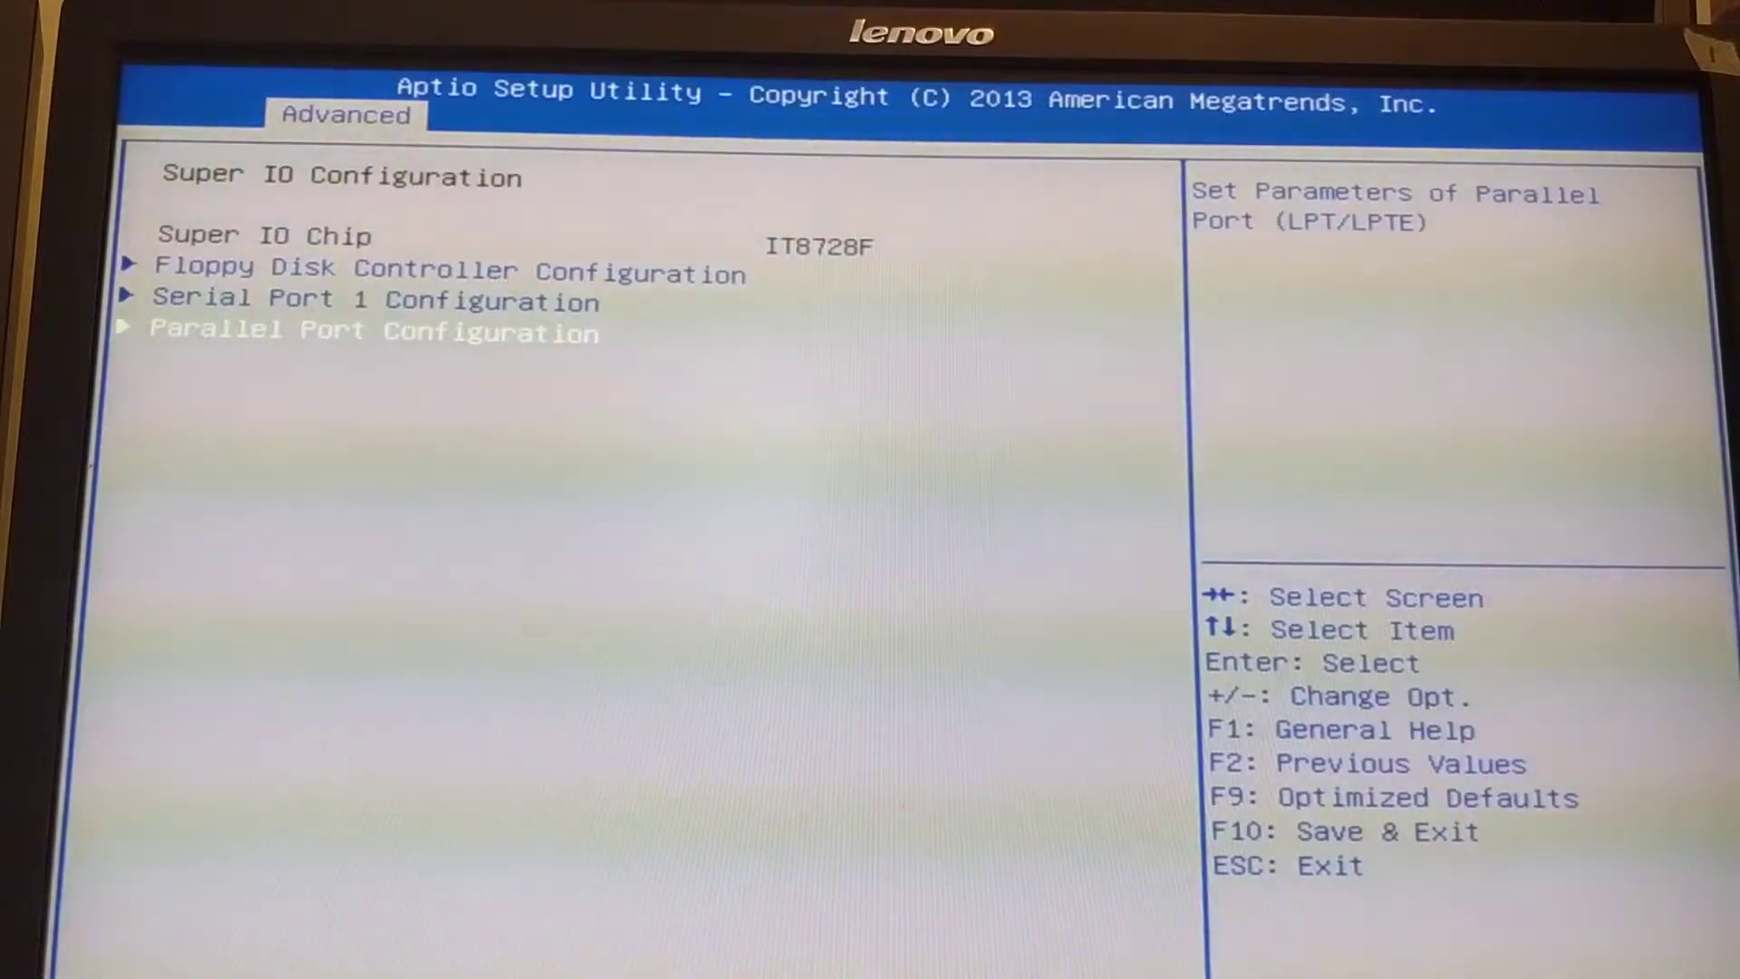
key(Escape)
key(Down)
key(Return)
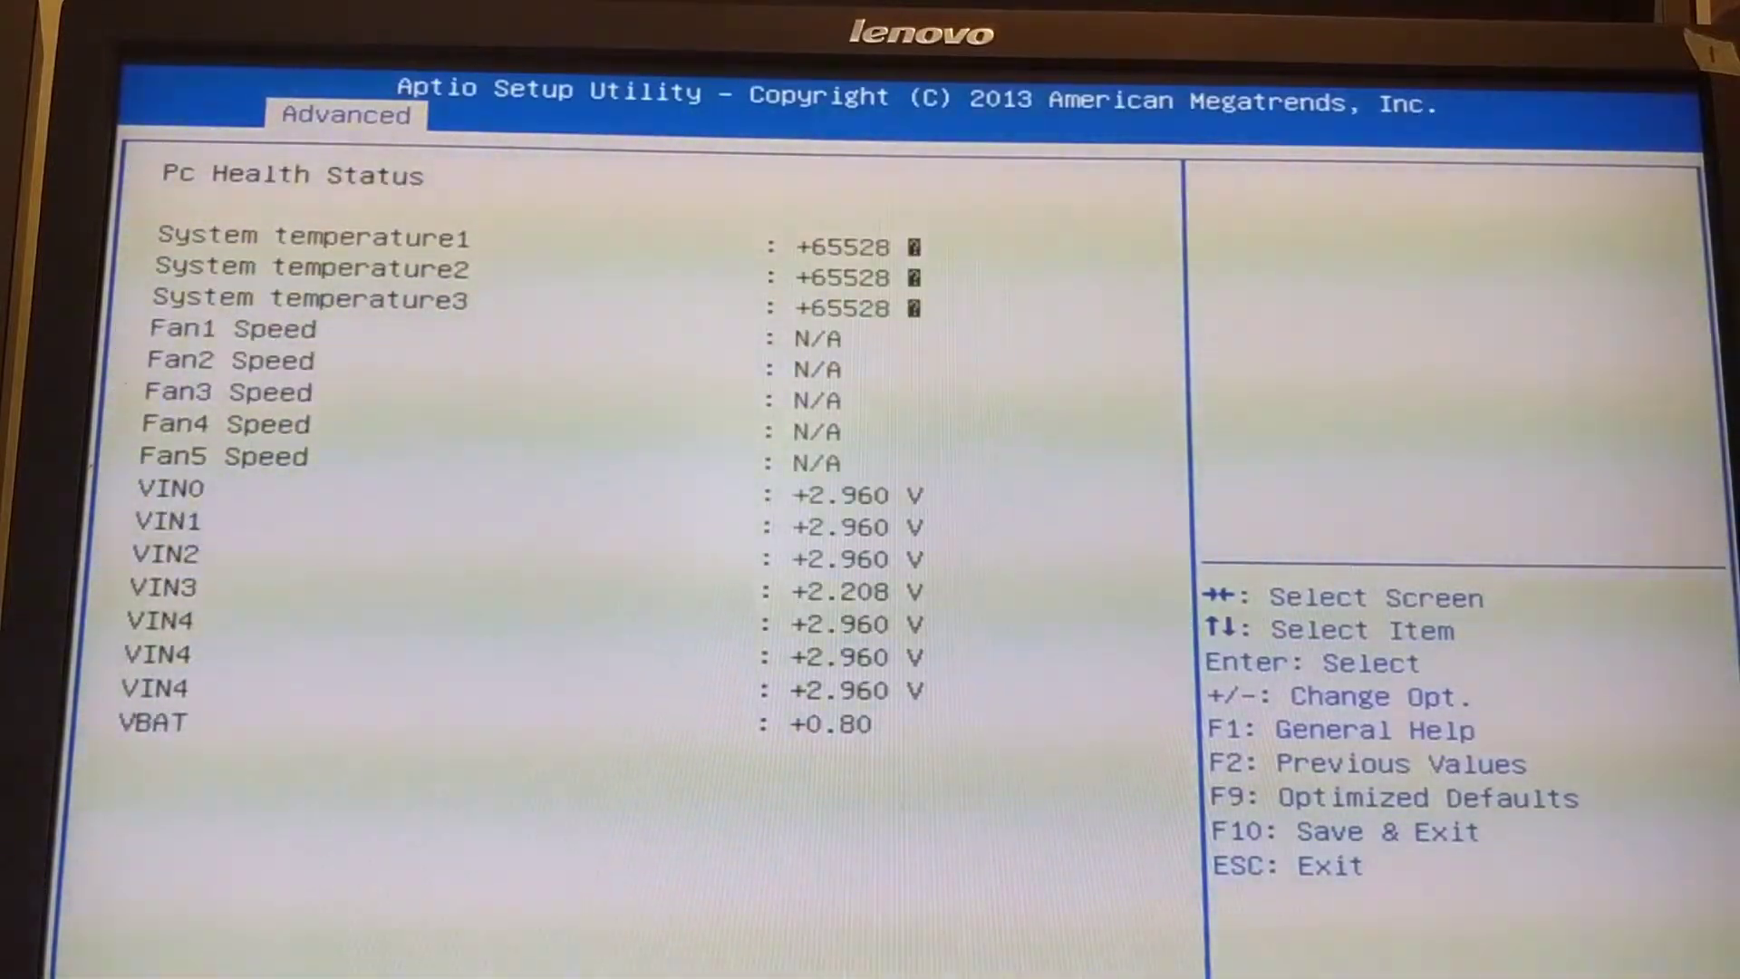
Review the PC health readings and the Socket 0 CPU information.
key(Escape)
key(Return)
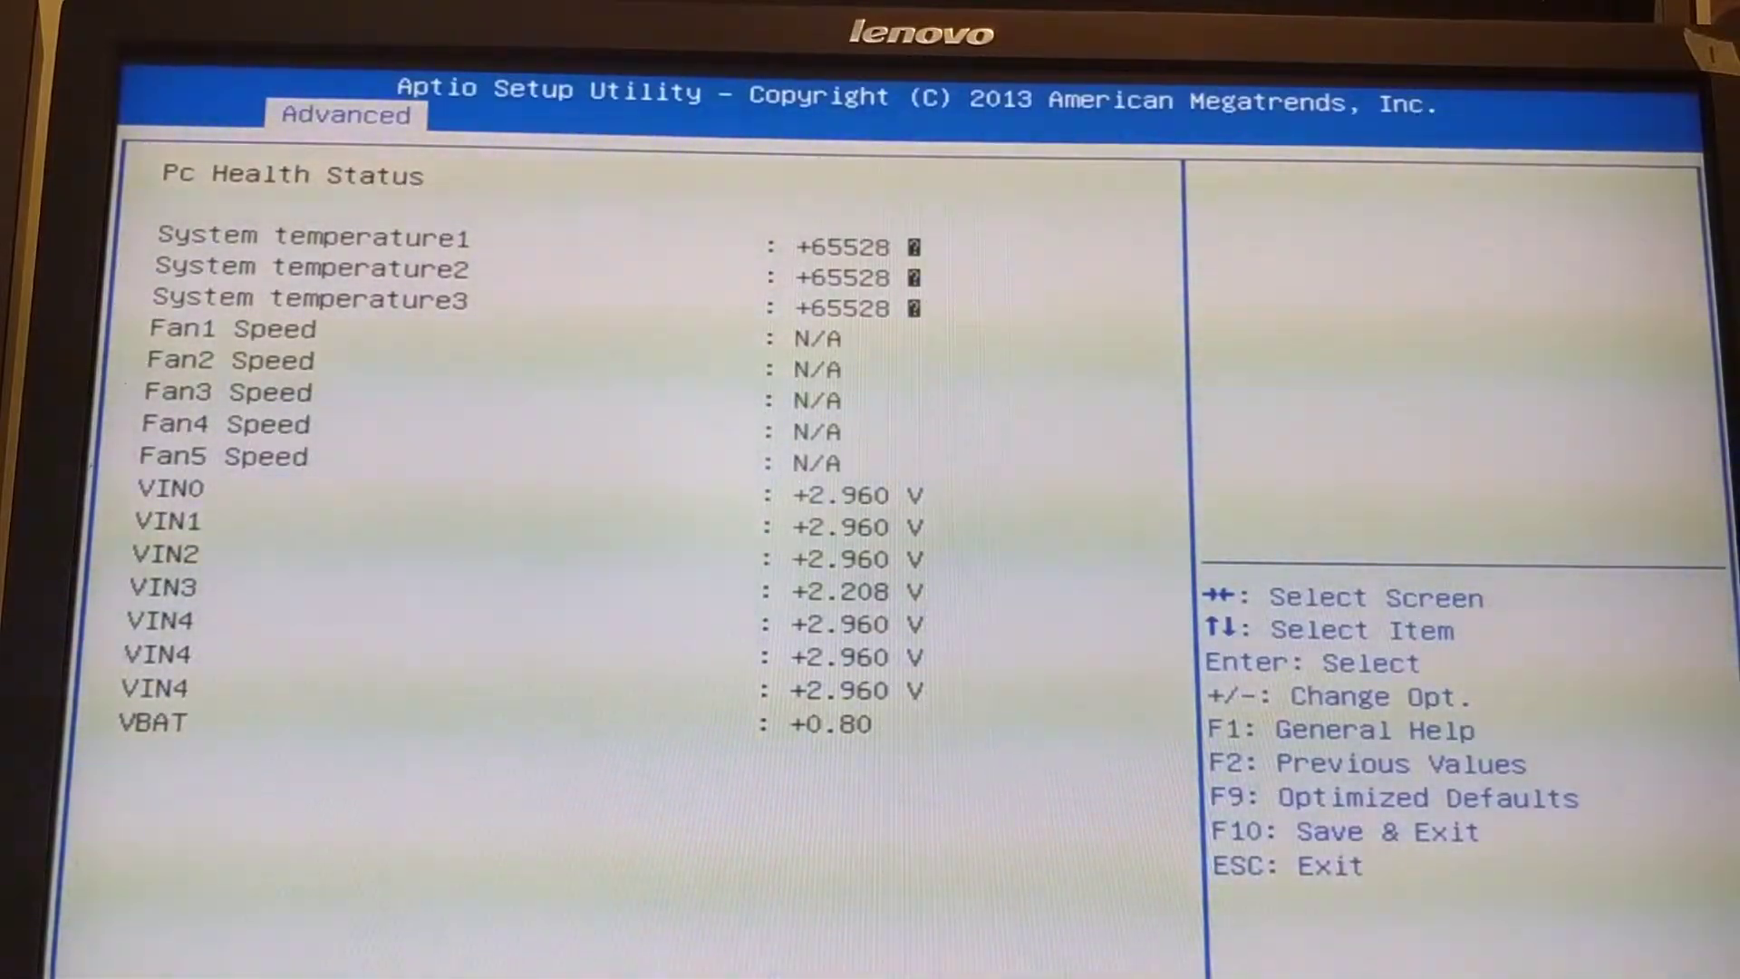
key(Escape)
key(Down)
key(Down)
key(Down)
key(Return)
key(Return)
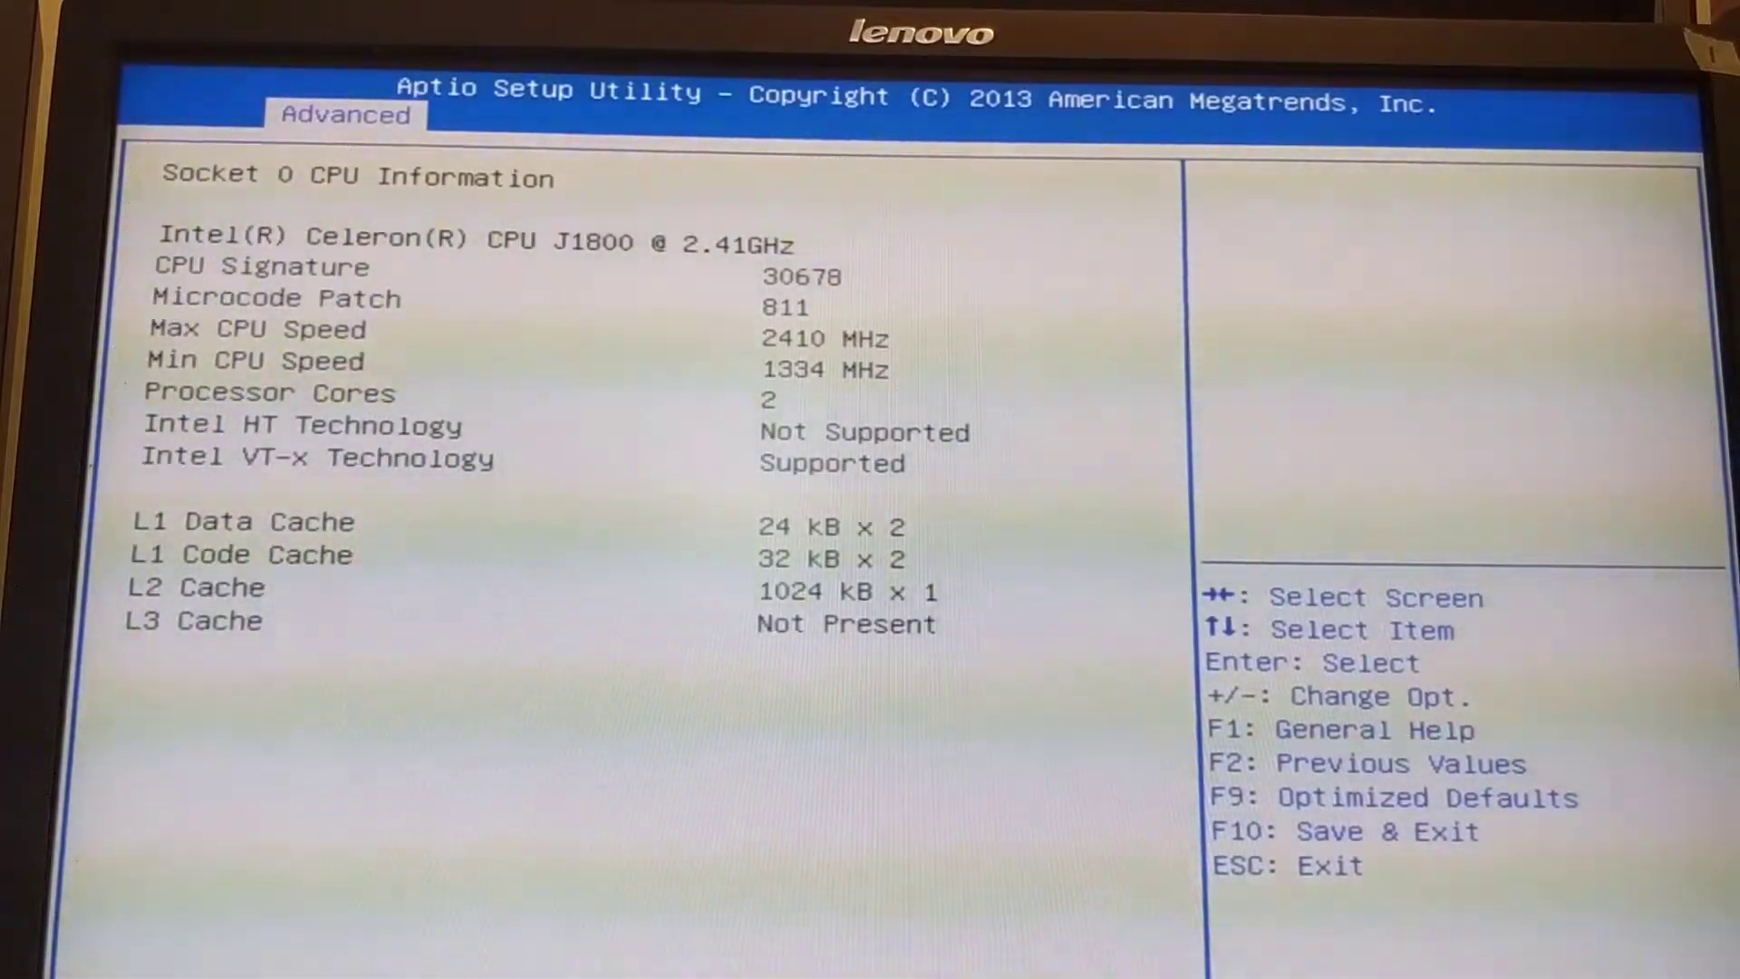
key(Escape)
Set CPU Power Technology to Disable.
key(Down)
key(Down)
key(Down)
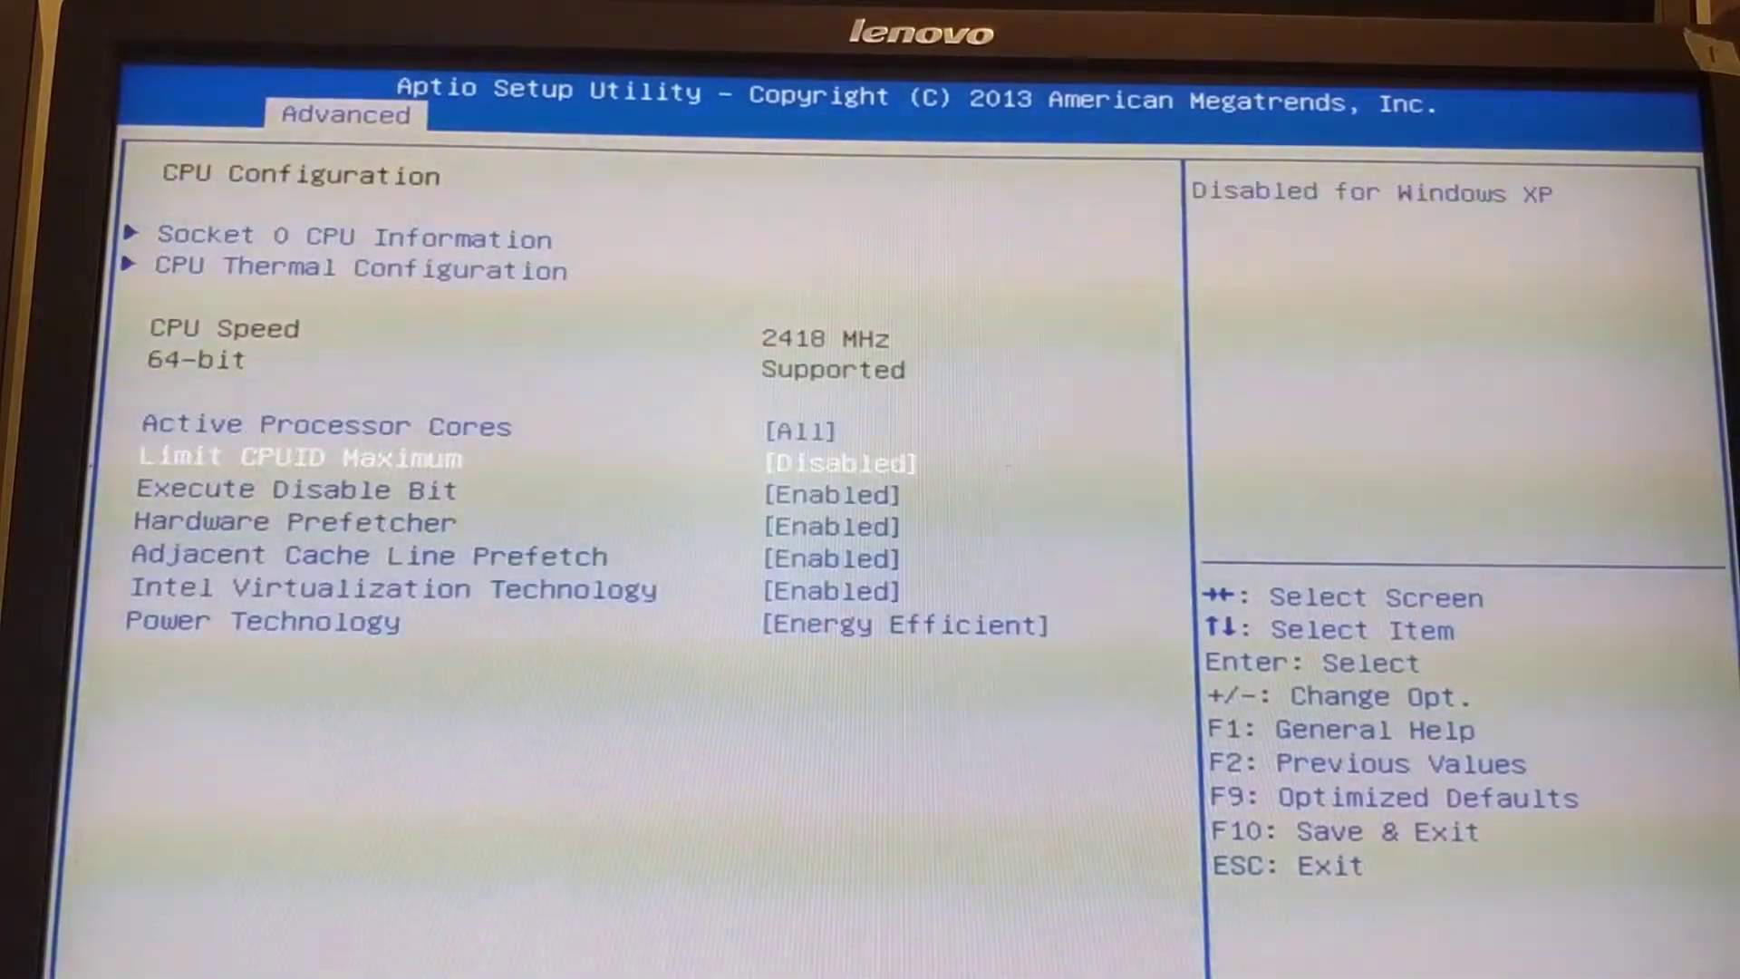
key(Down)
key(Down)
key(Down)
key(Down)
key(Down)
key(Return)
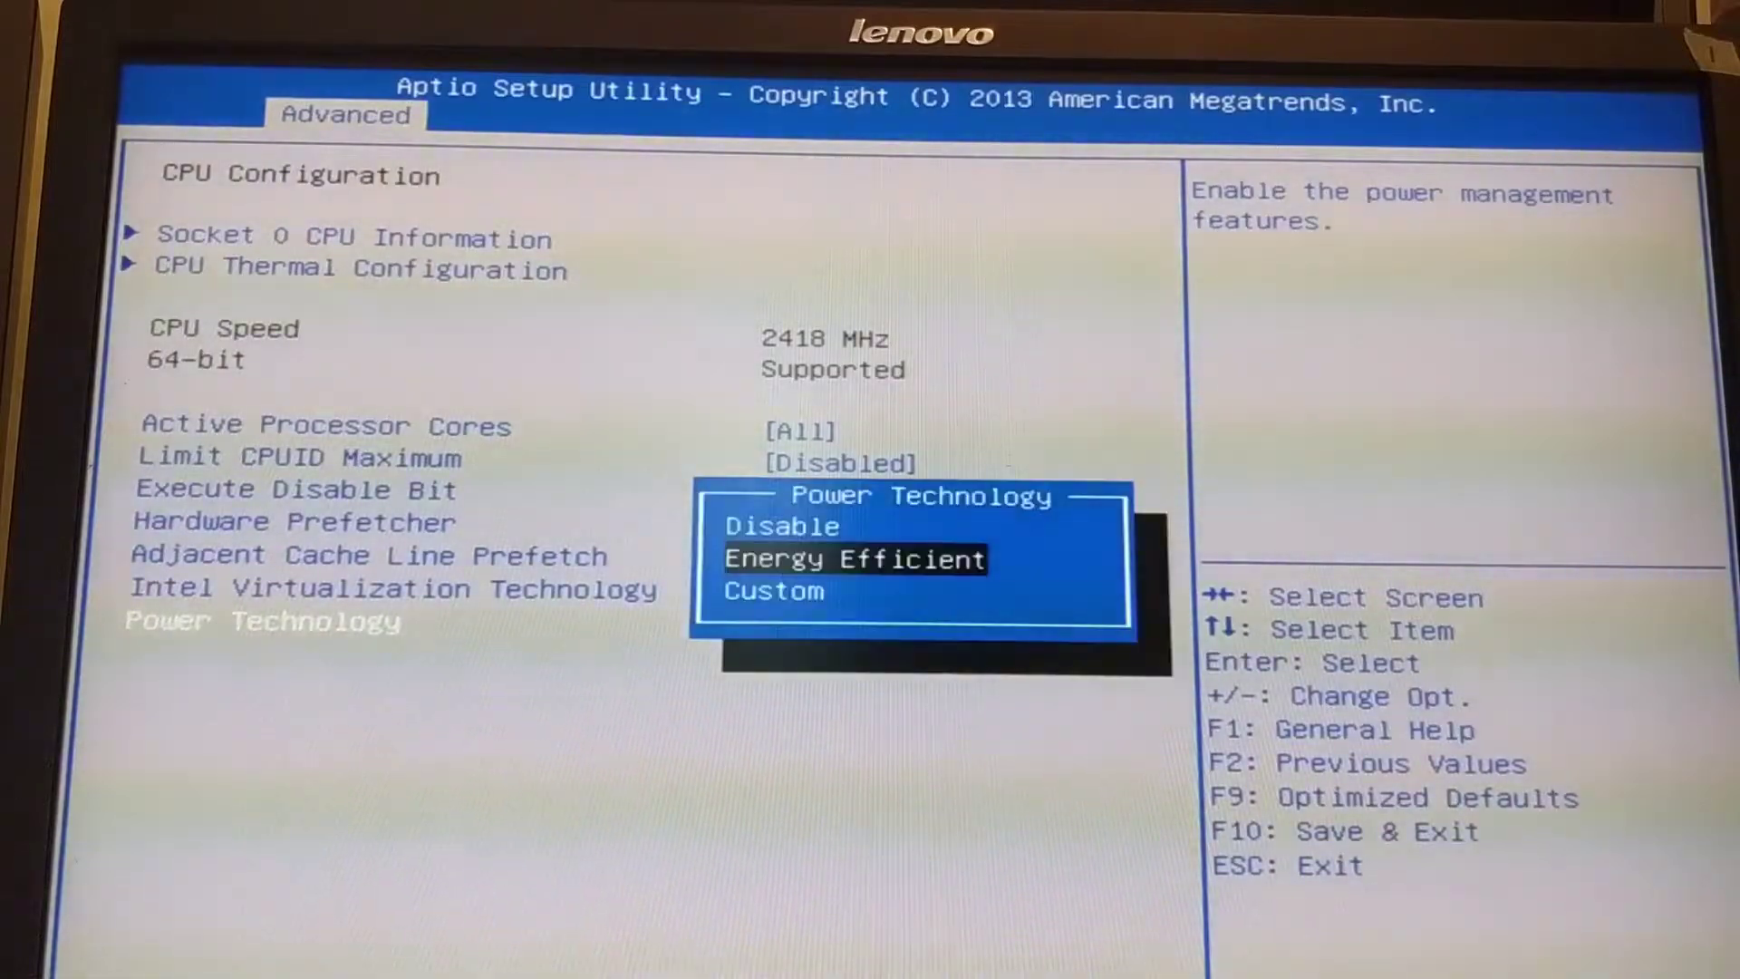
key(Up)
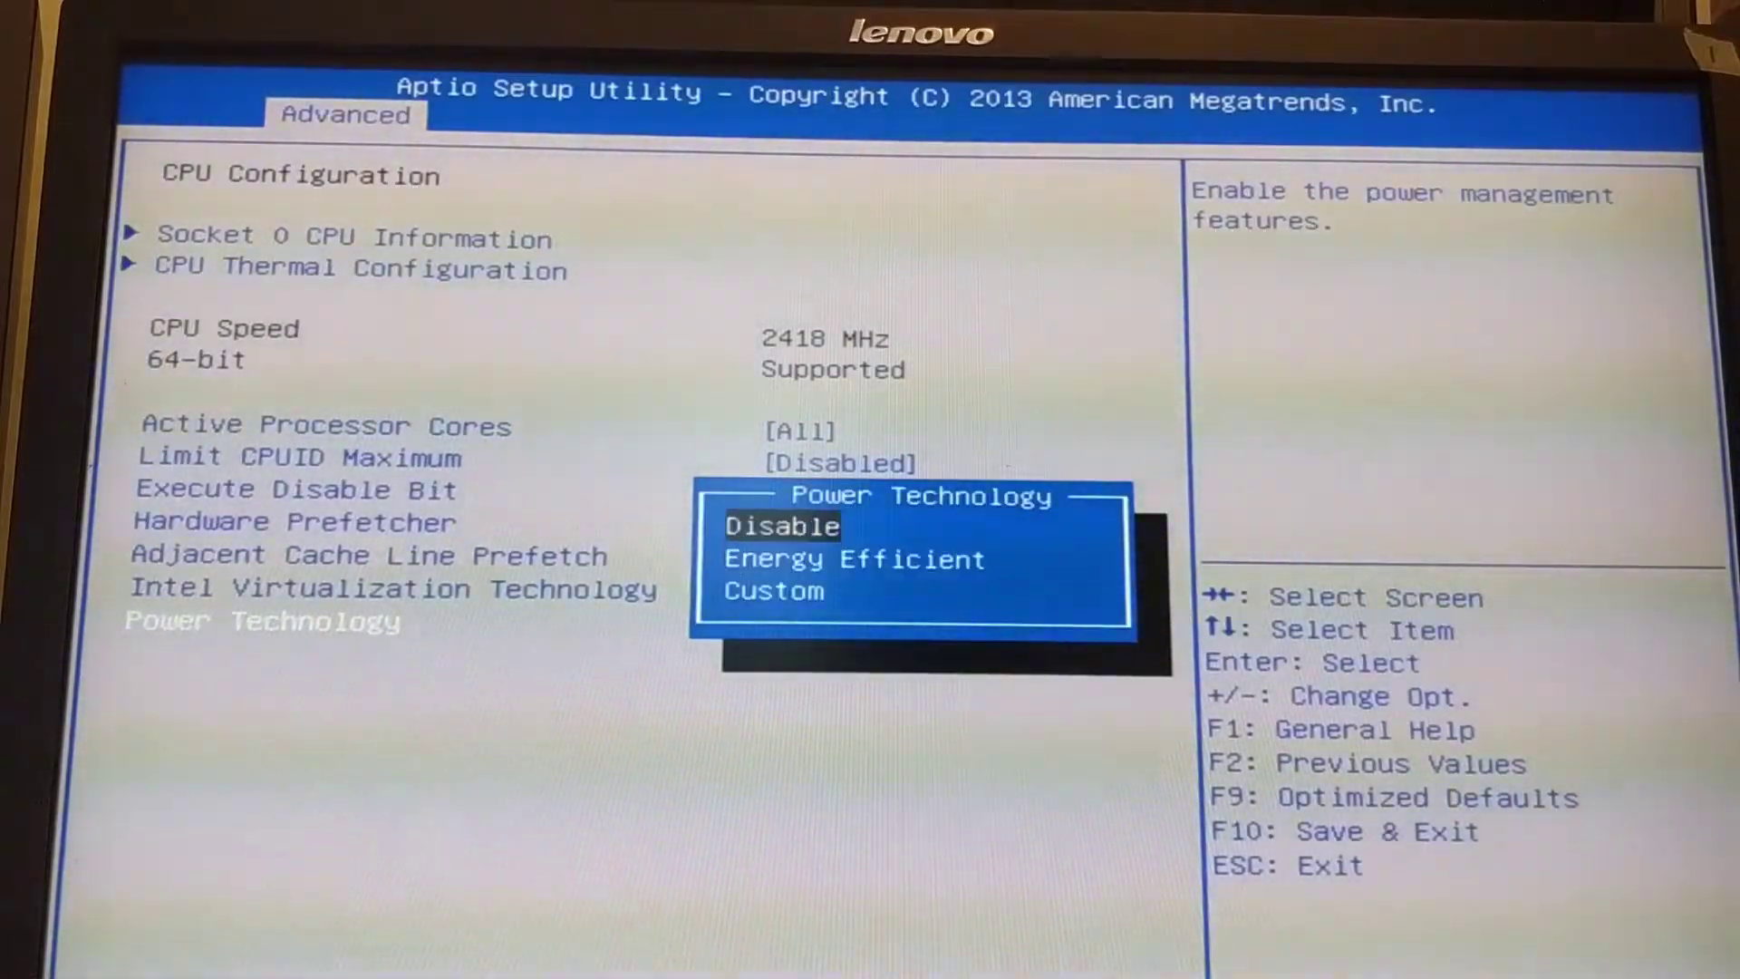
key(Return)
In Network Stack, set the PXE boot wait time to 5.
key(Escape)
key(Down)
key(Return)
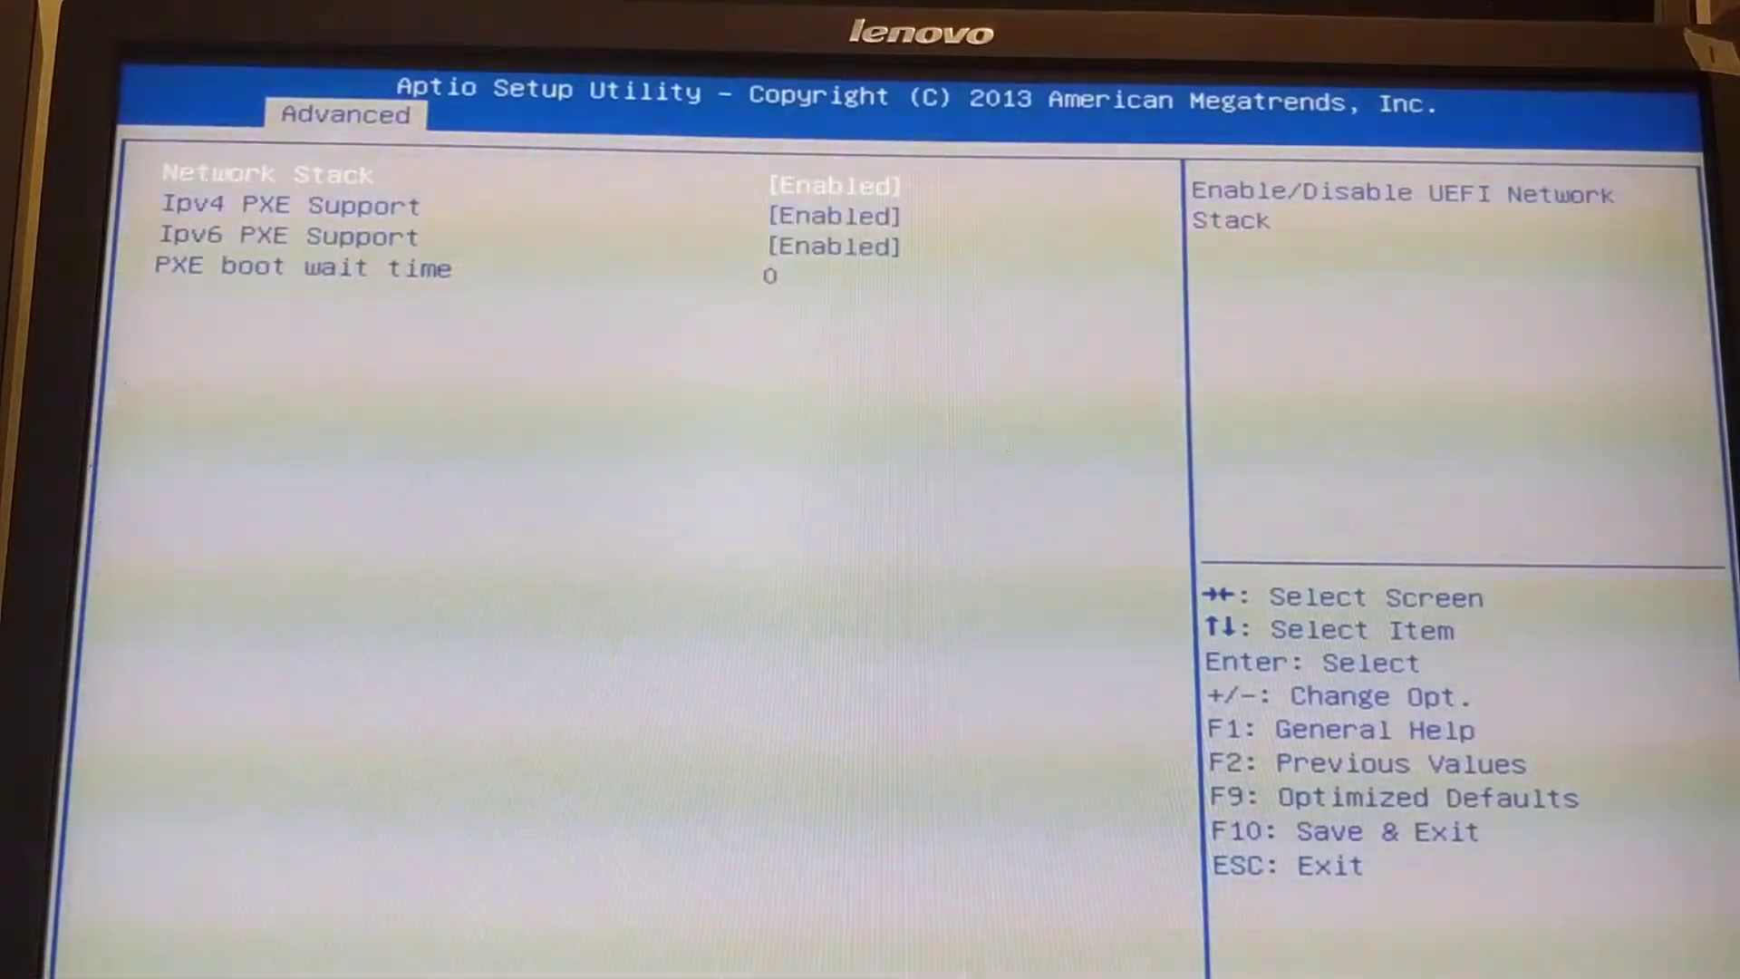
key(Down)
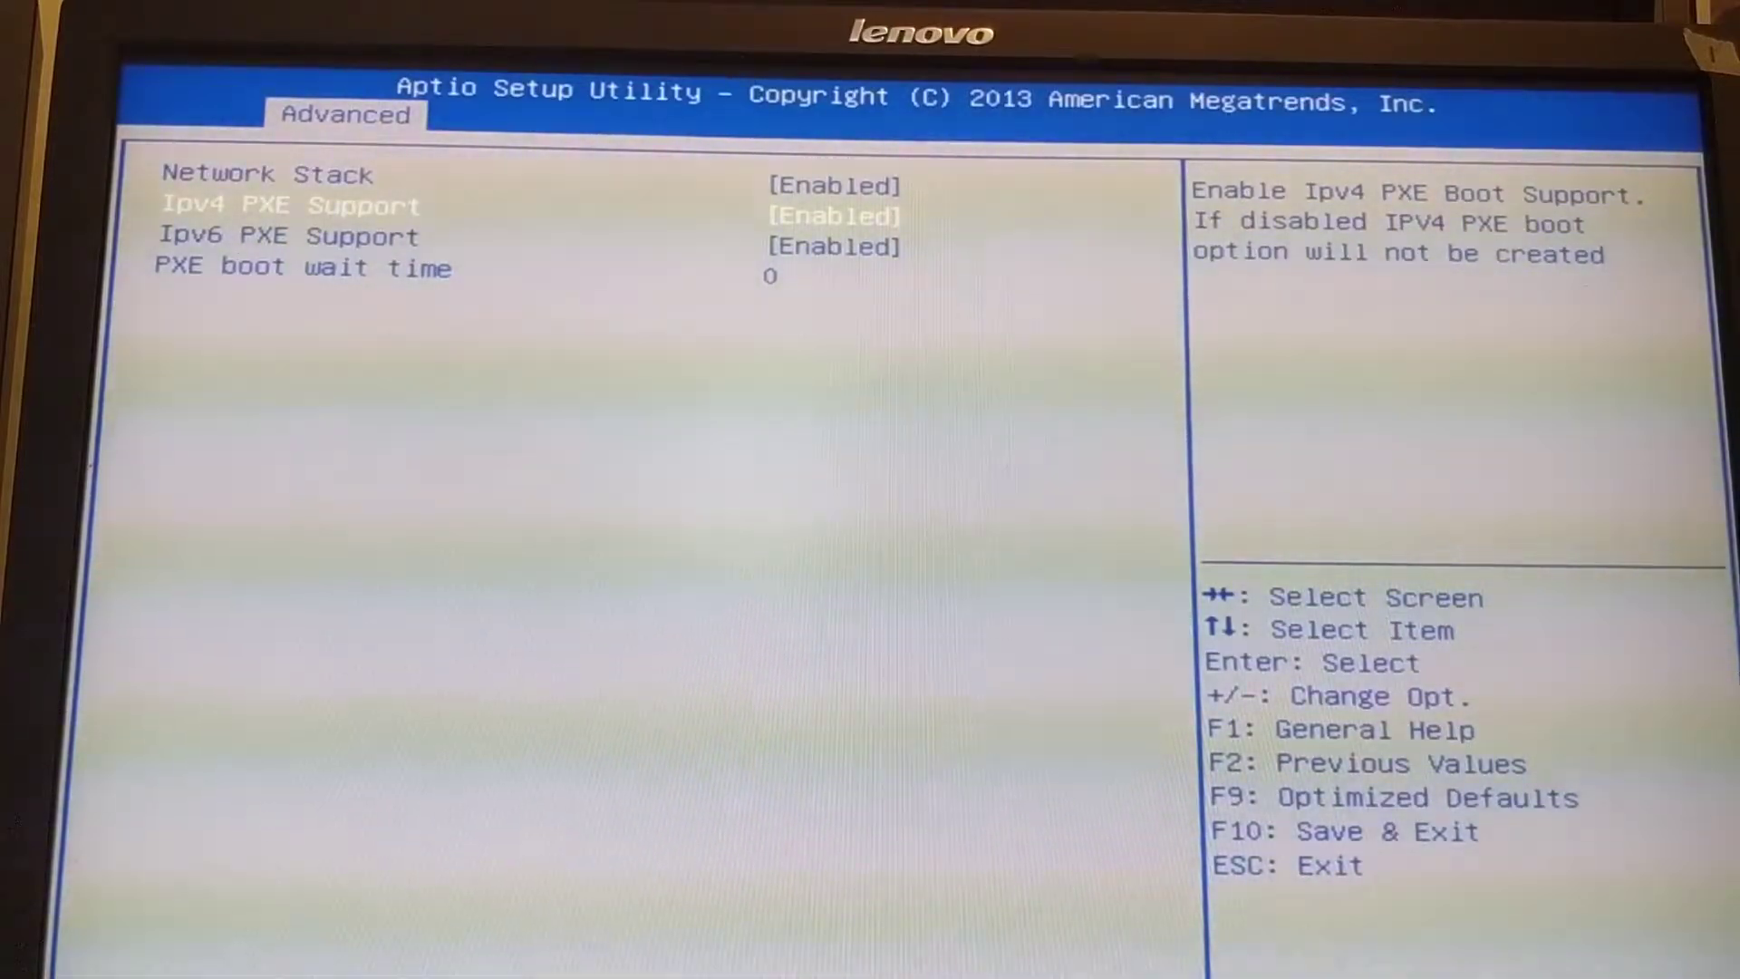
key(Down)
key(Down)
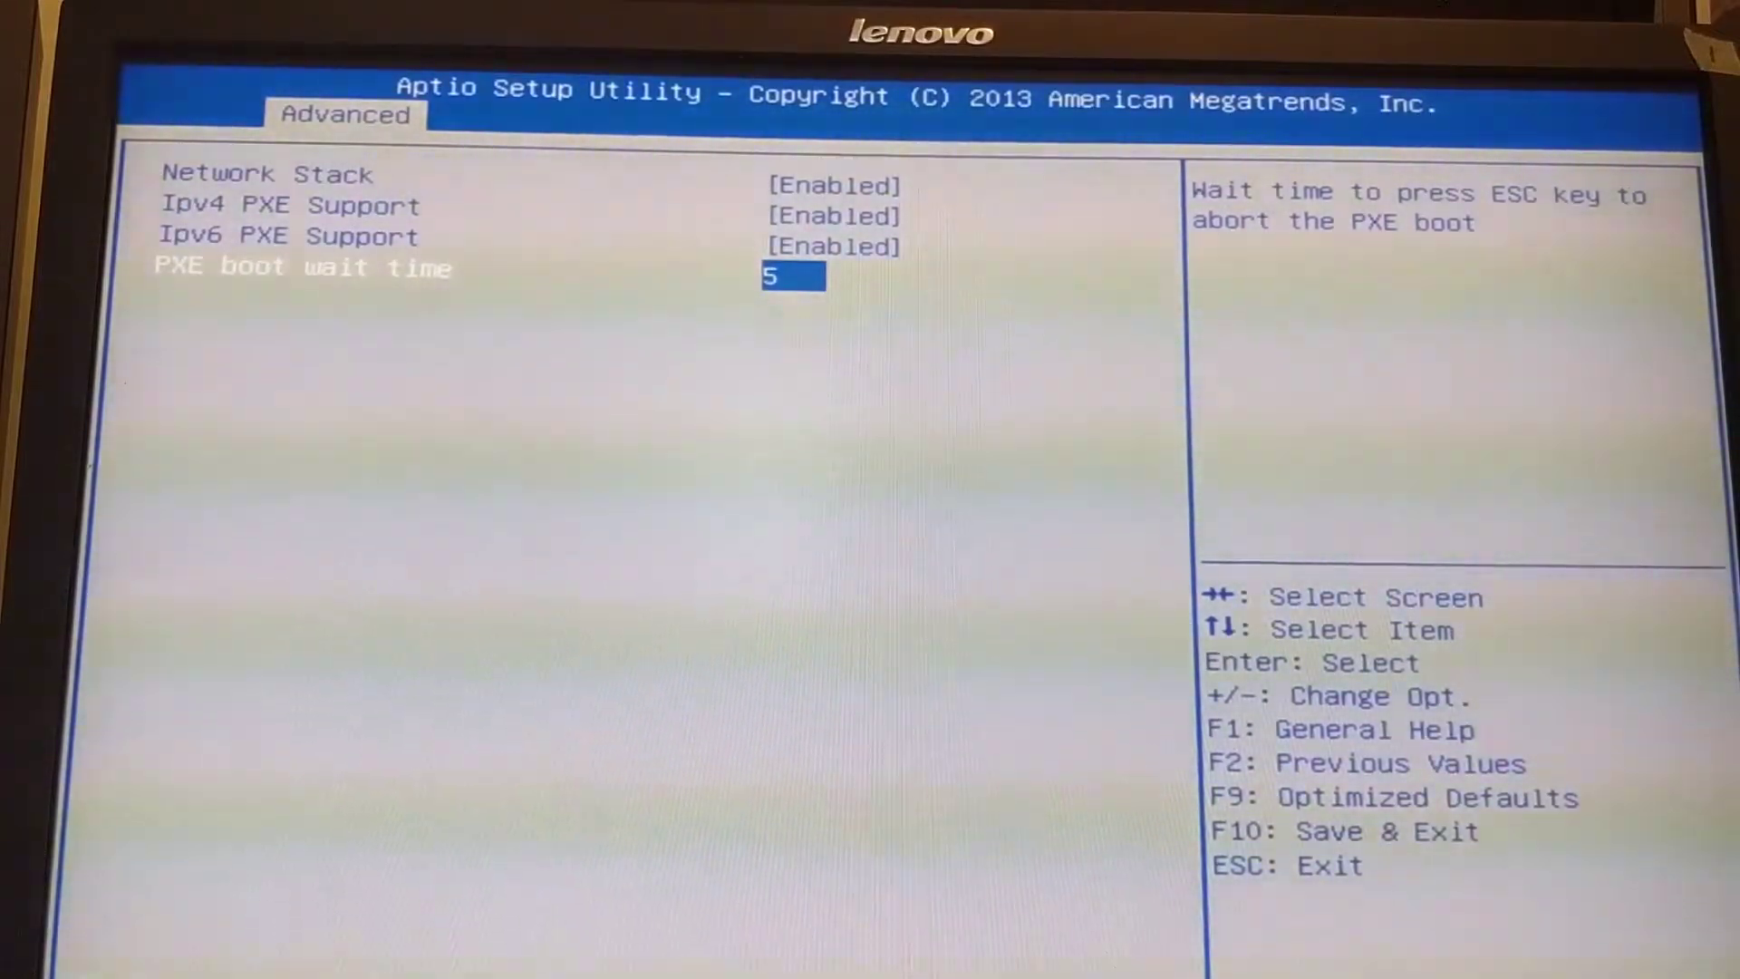
Set Setup Prompt Timeout on the Boot tab to 3.
key(Escape)
key(Down)
key(Right)
key(Right)
key(Right)
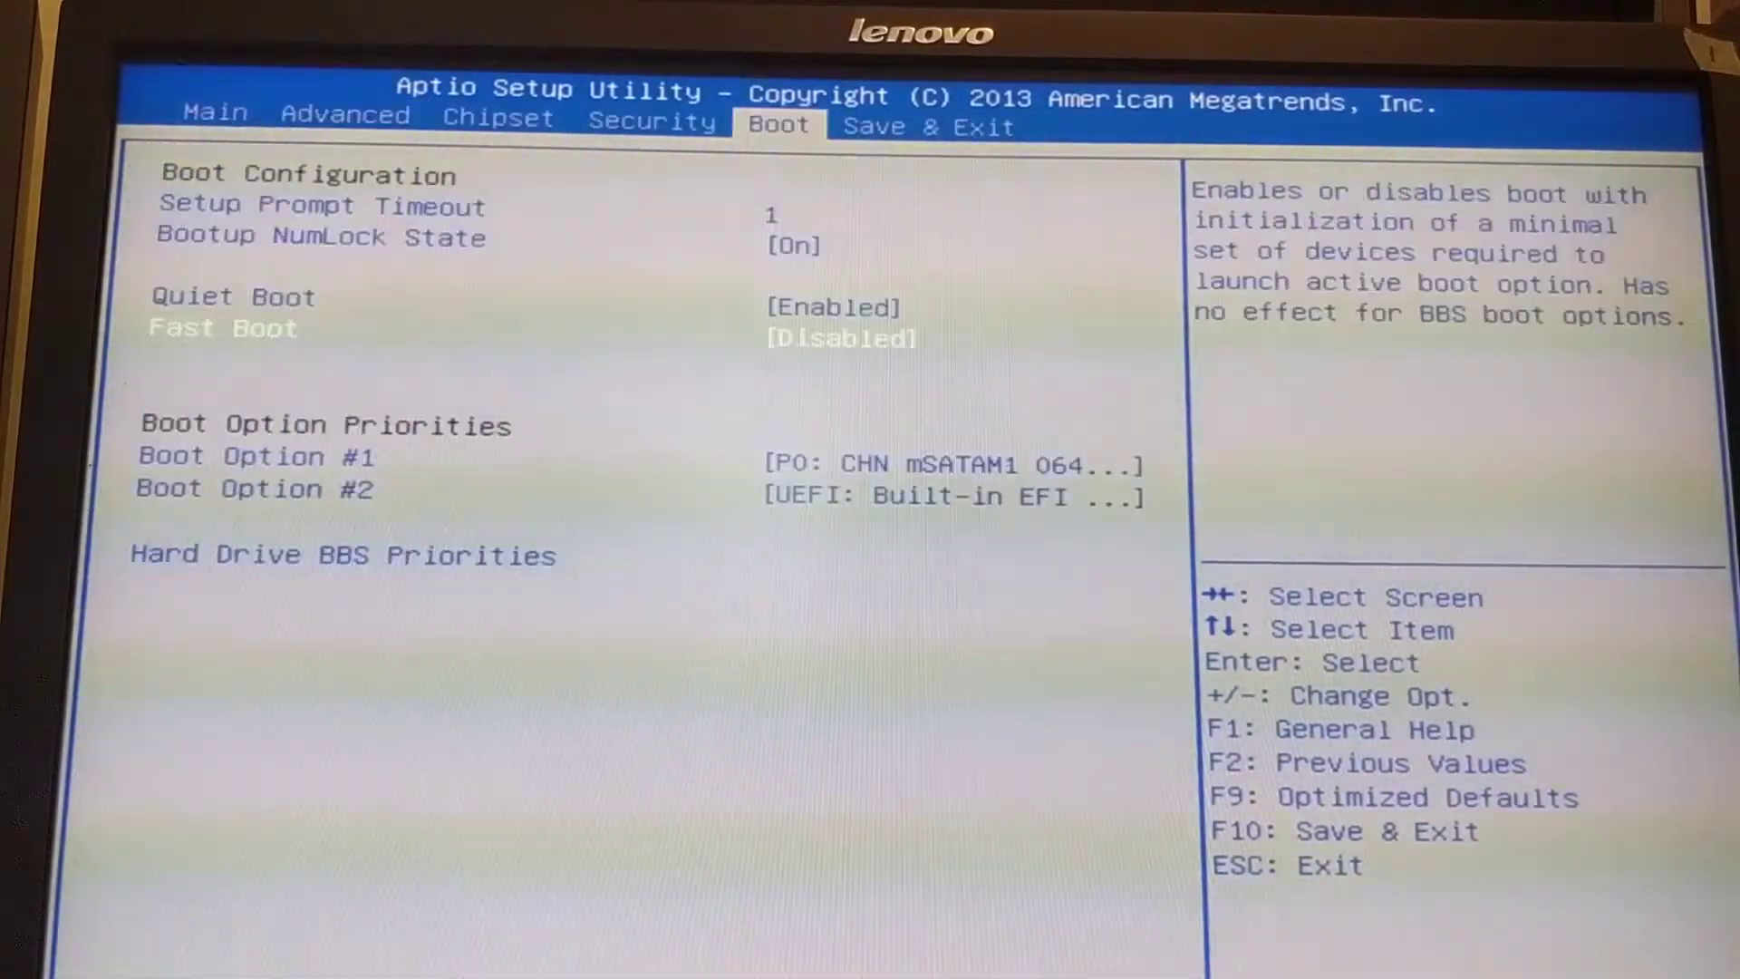
key(Up)
key(Up)
key(Up)
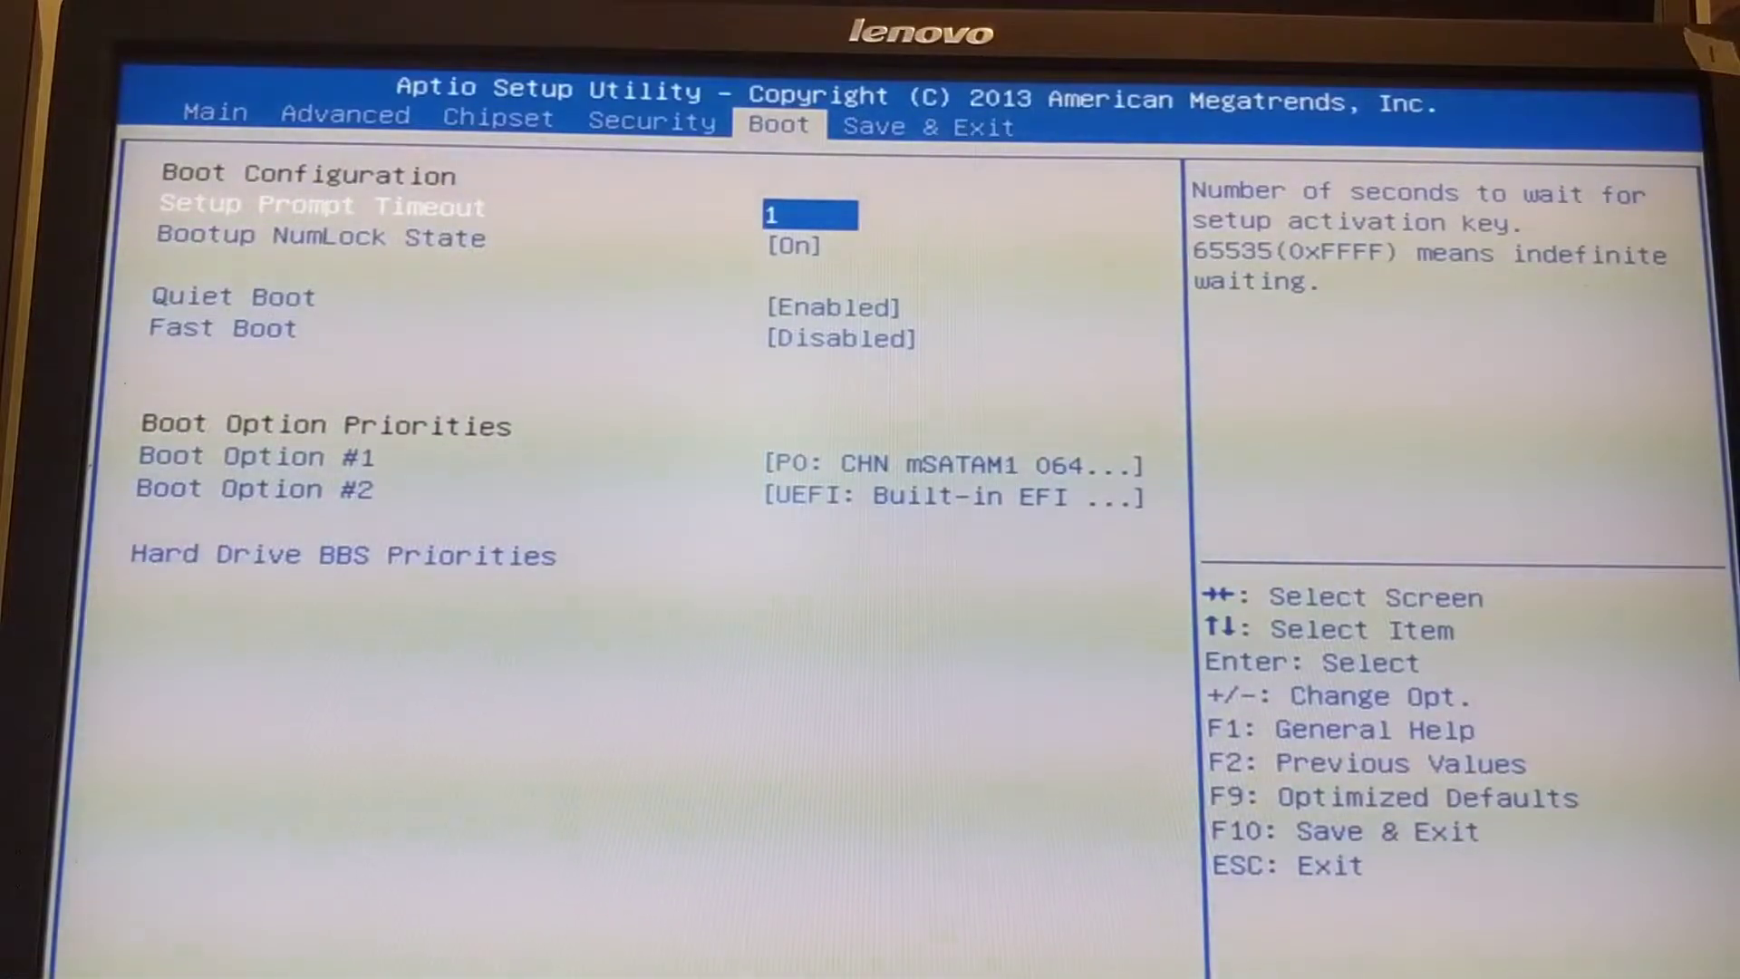
Choose Save Changes and Exit on the Save & Exit tab.
key(Down)
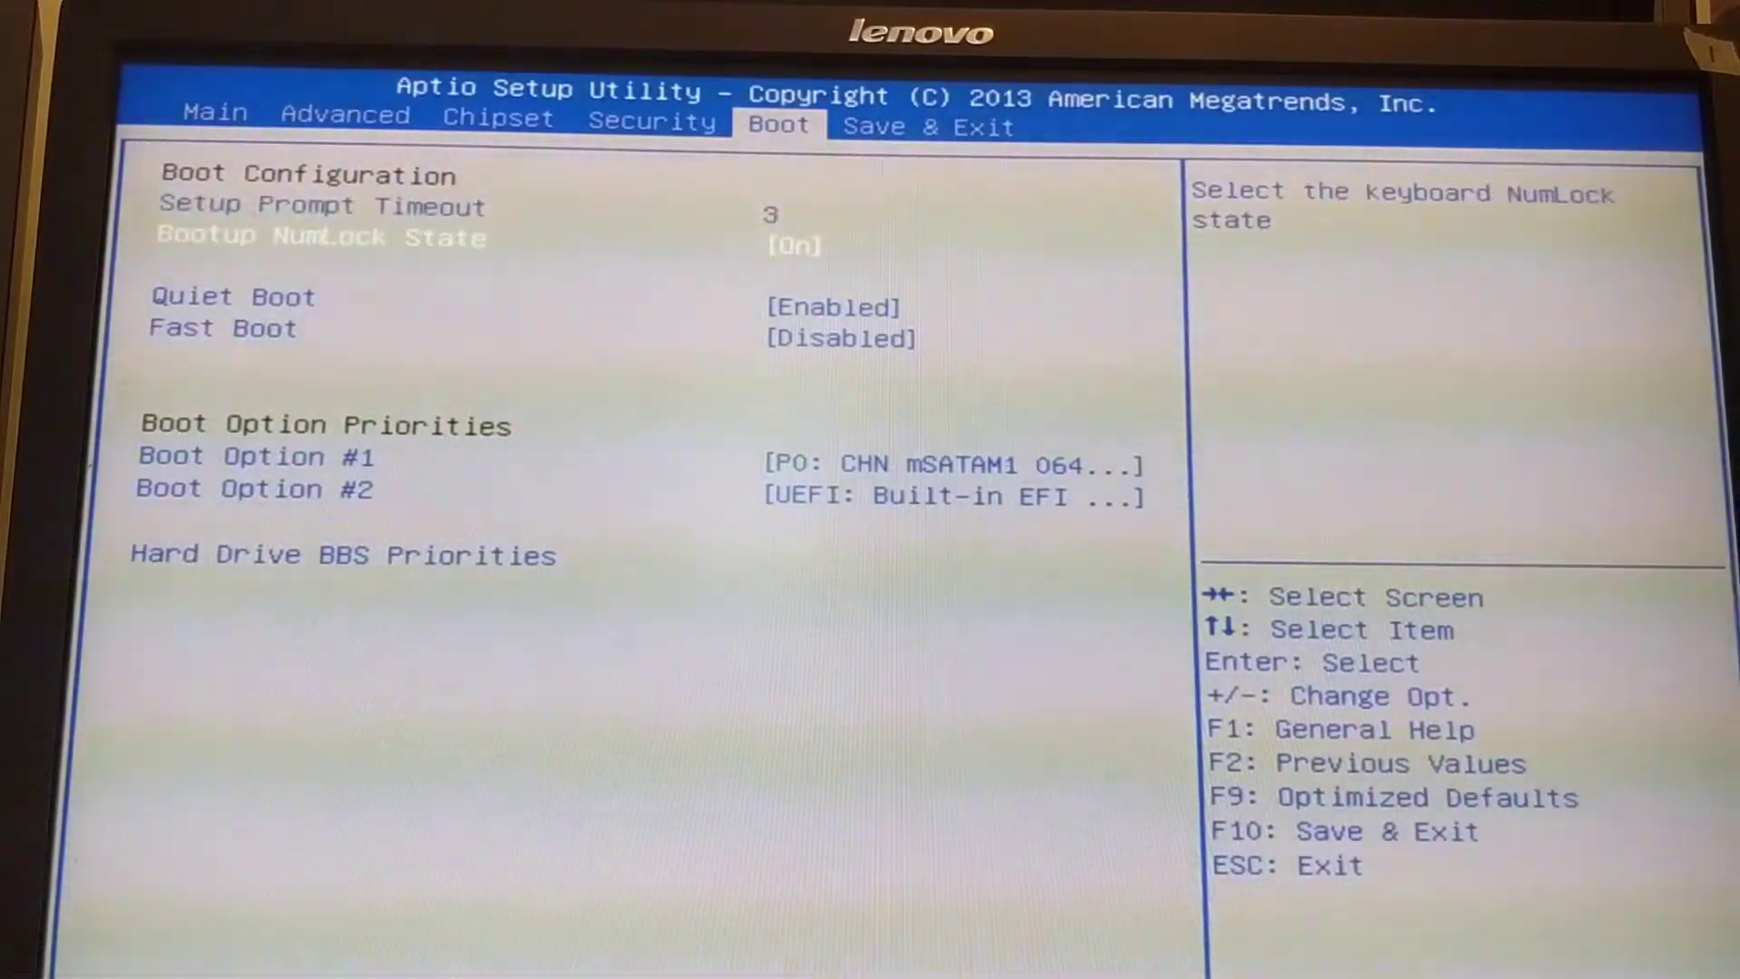
key(Right)
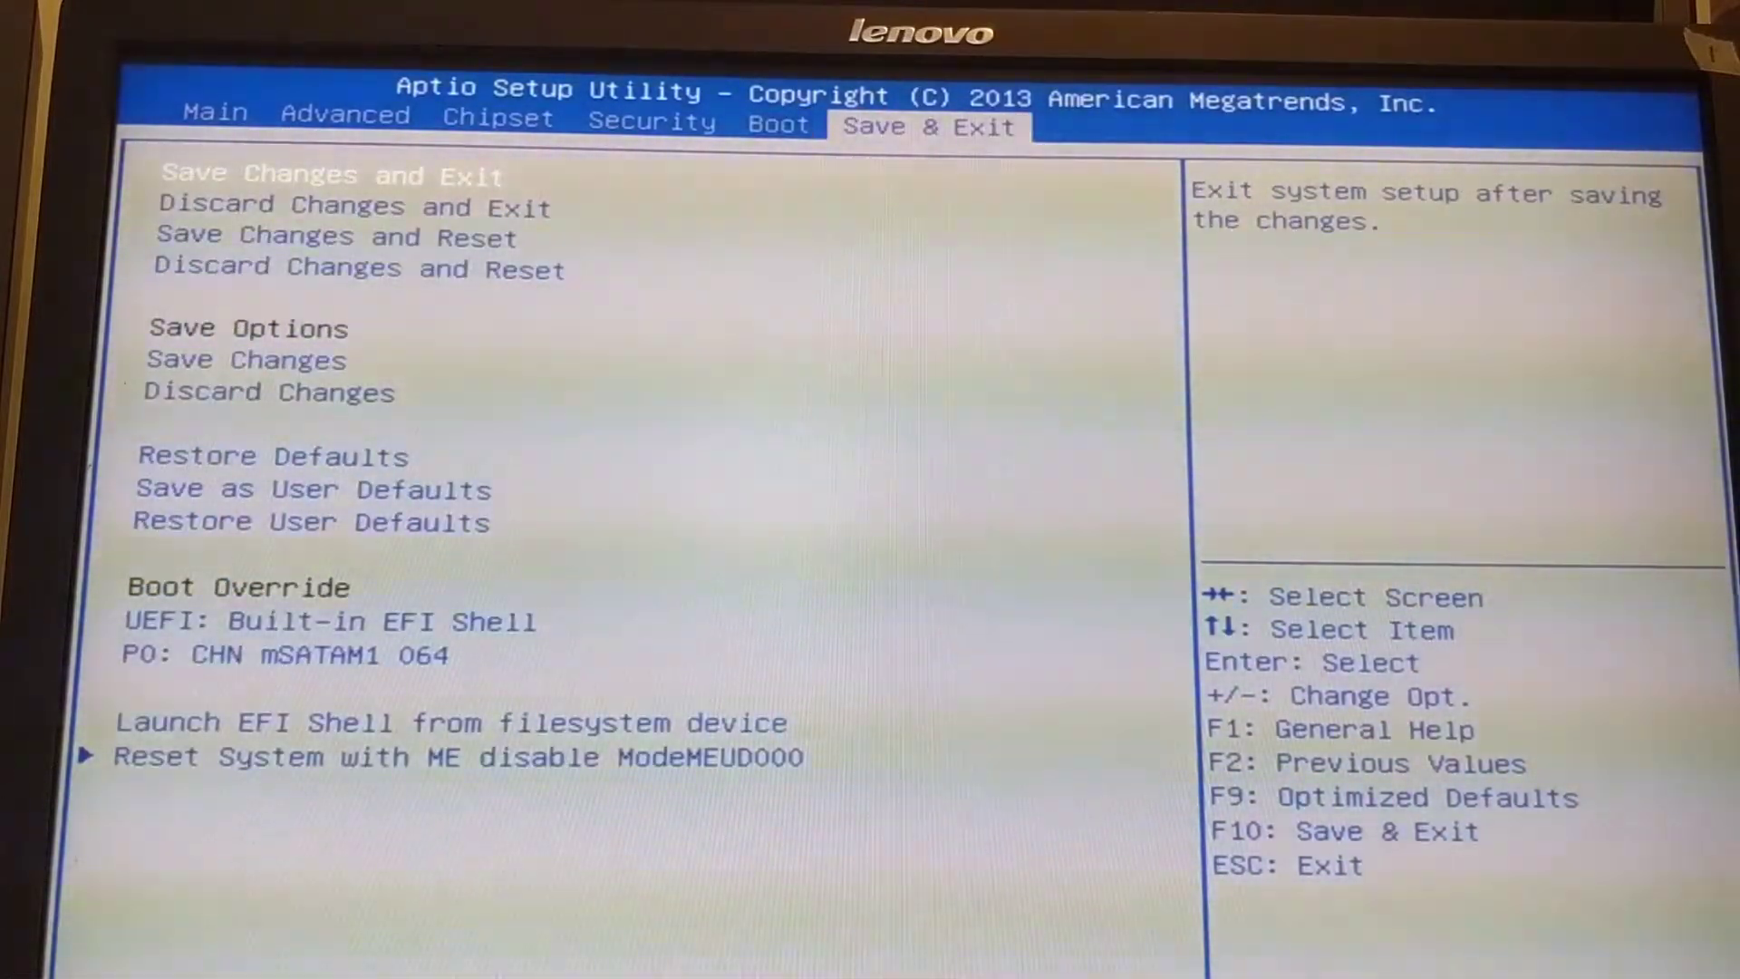
key(Return)
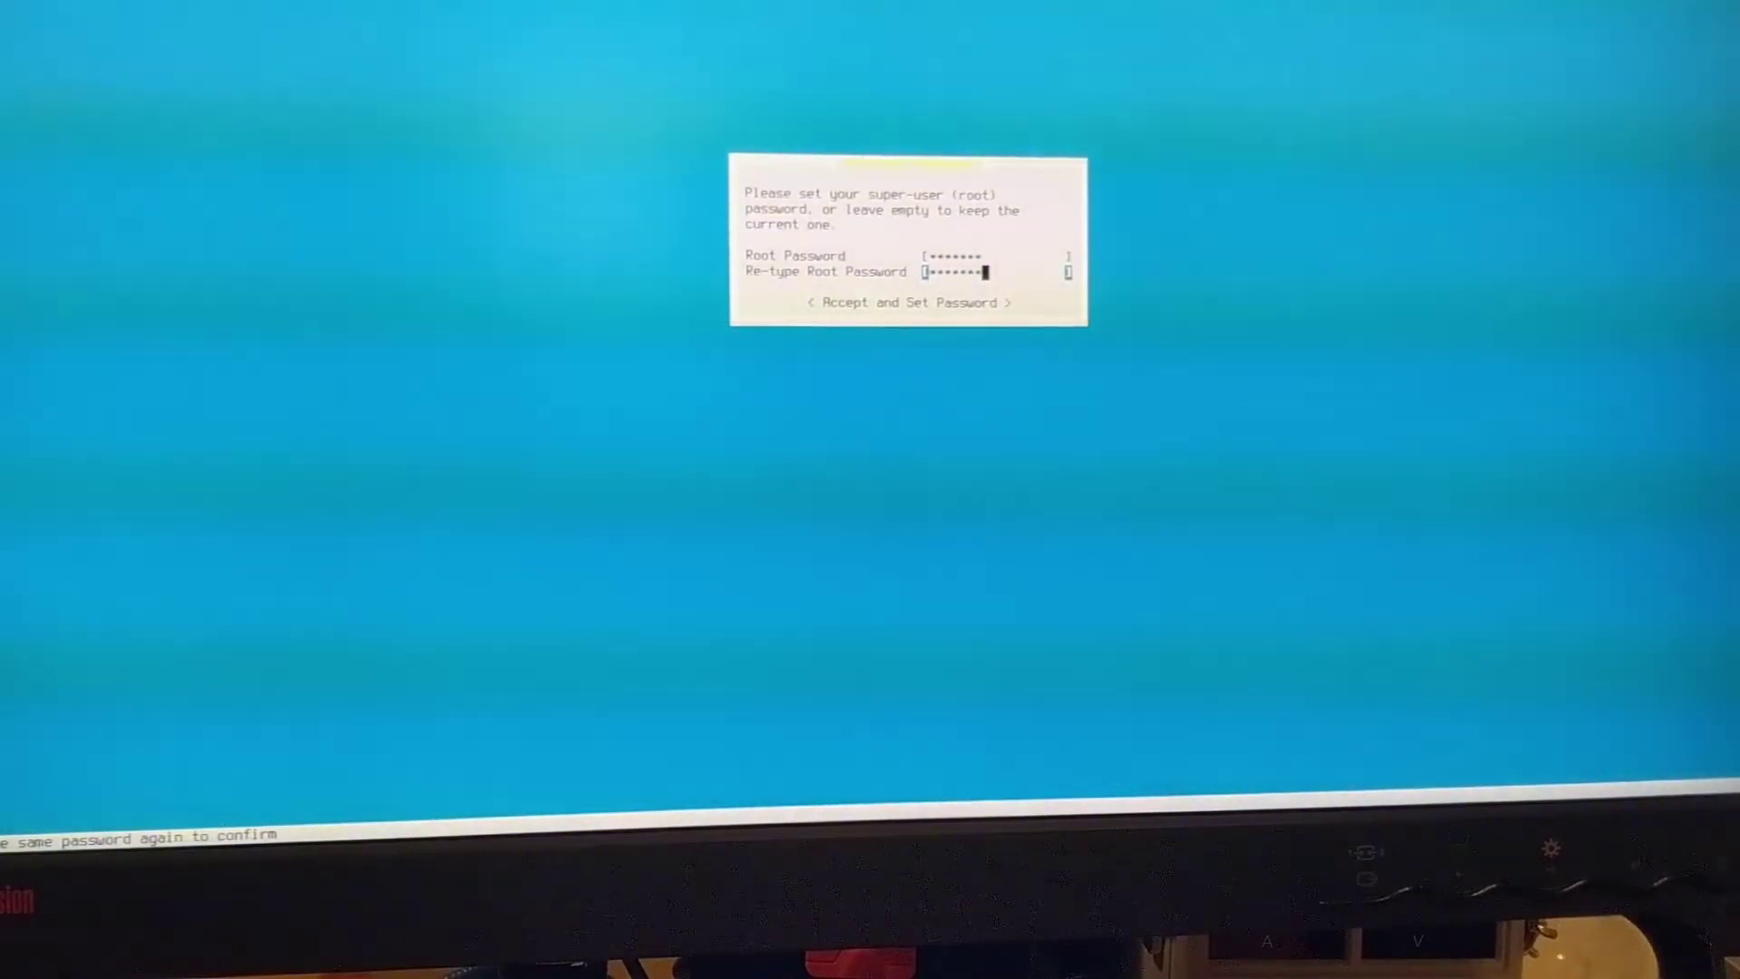
key(Tab)
key(Return)
key(Return)
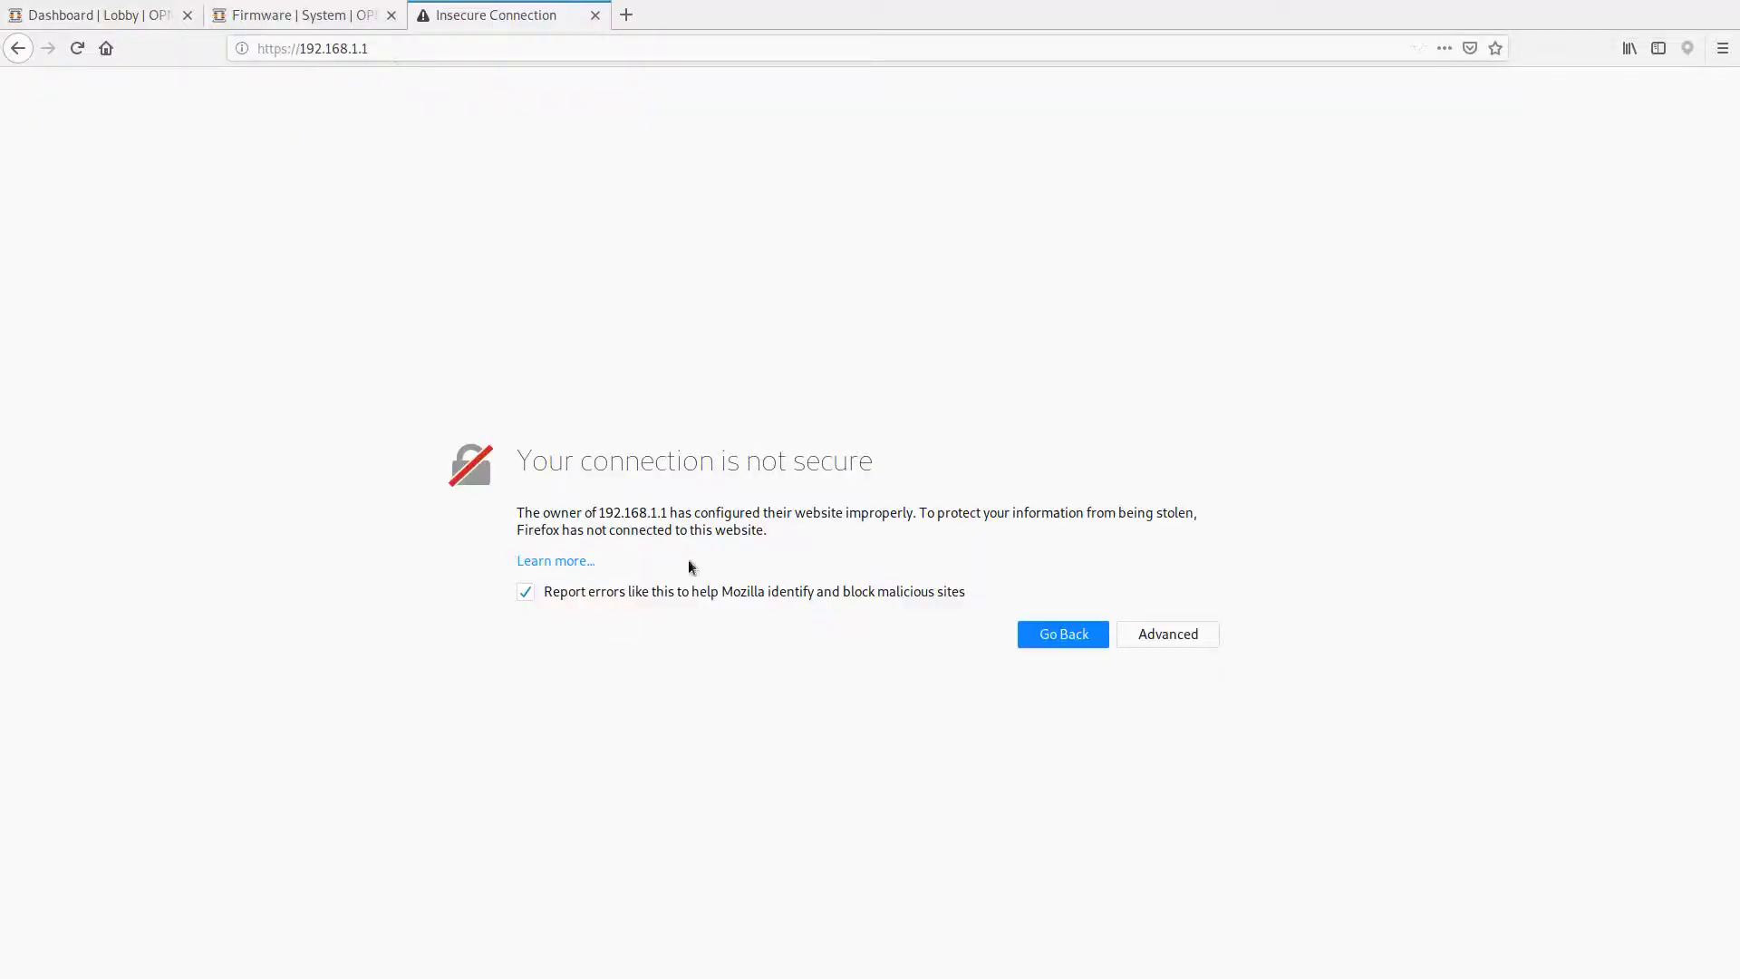
click(1156, 633)
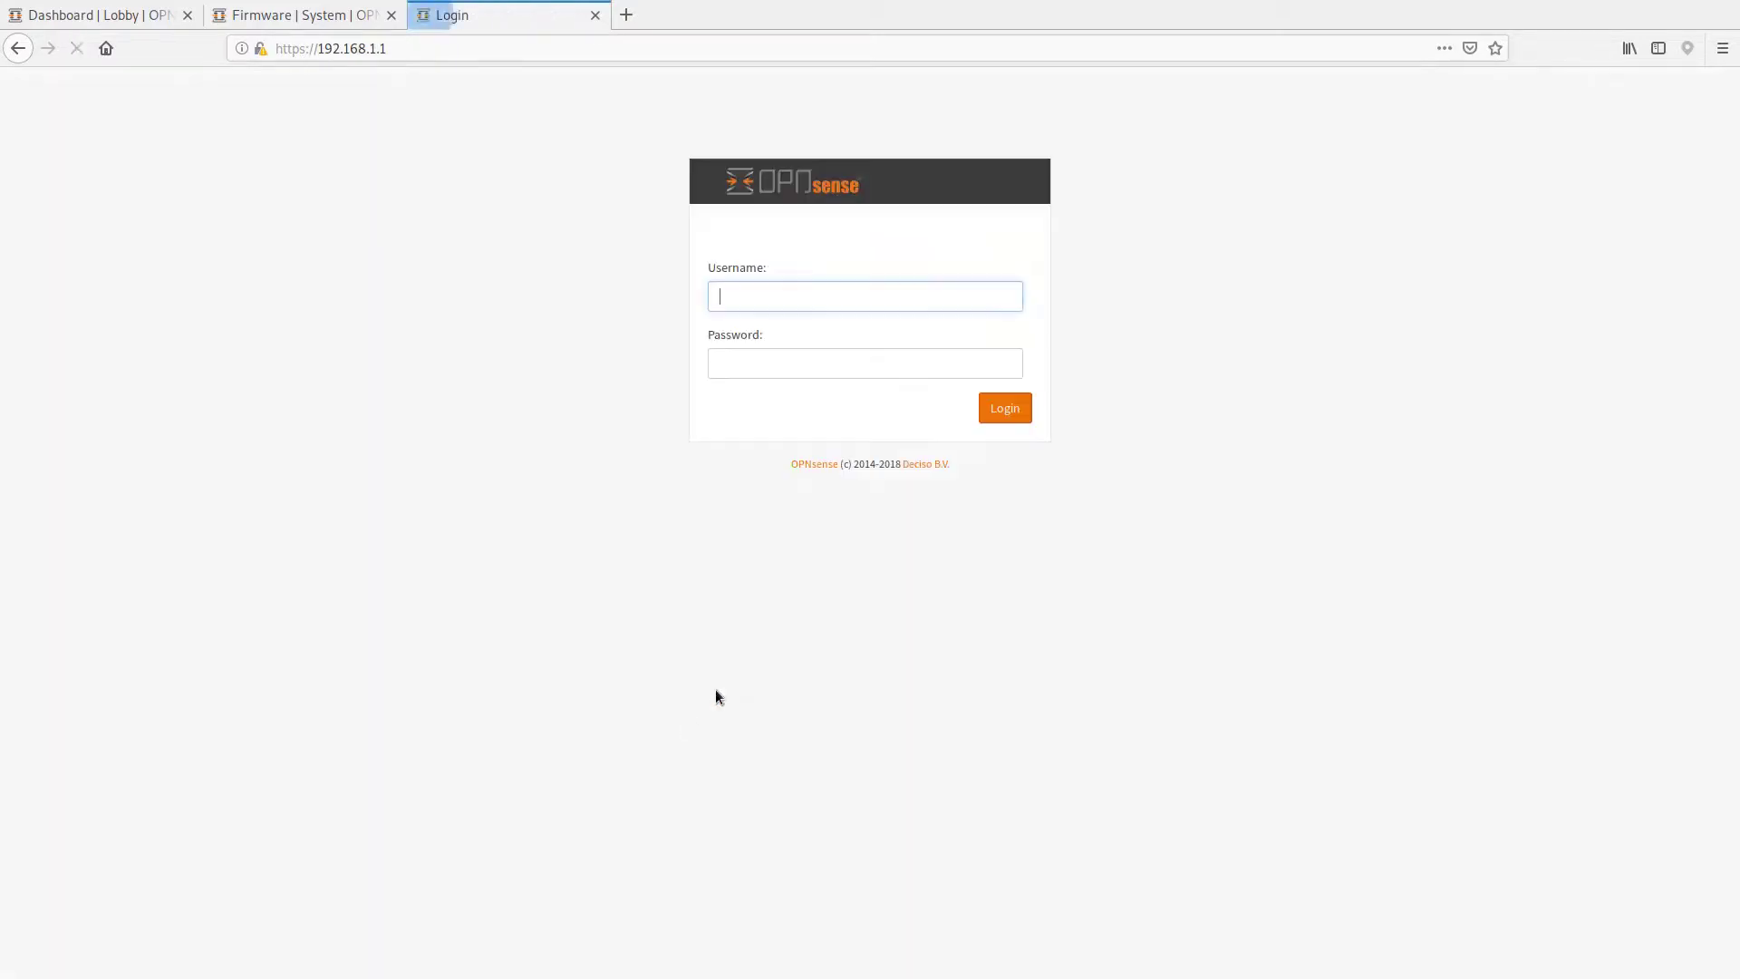
text(ro)
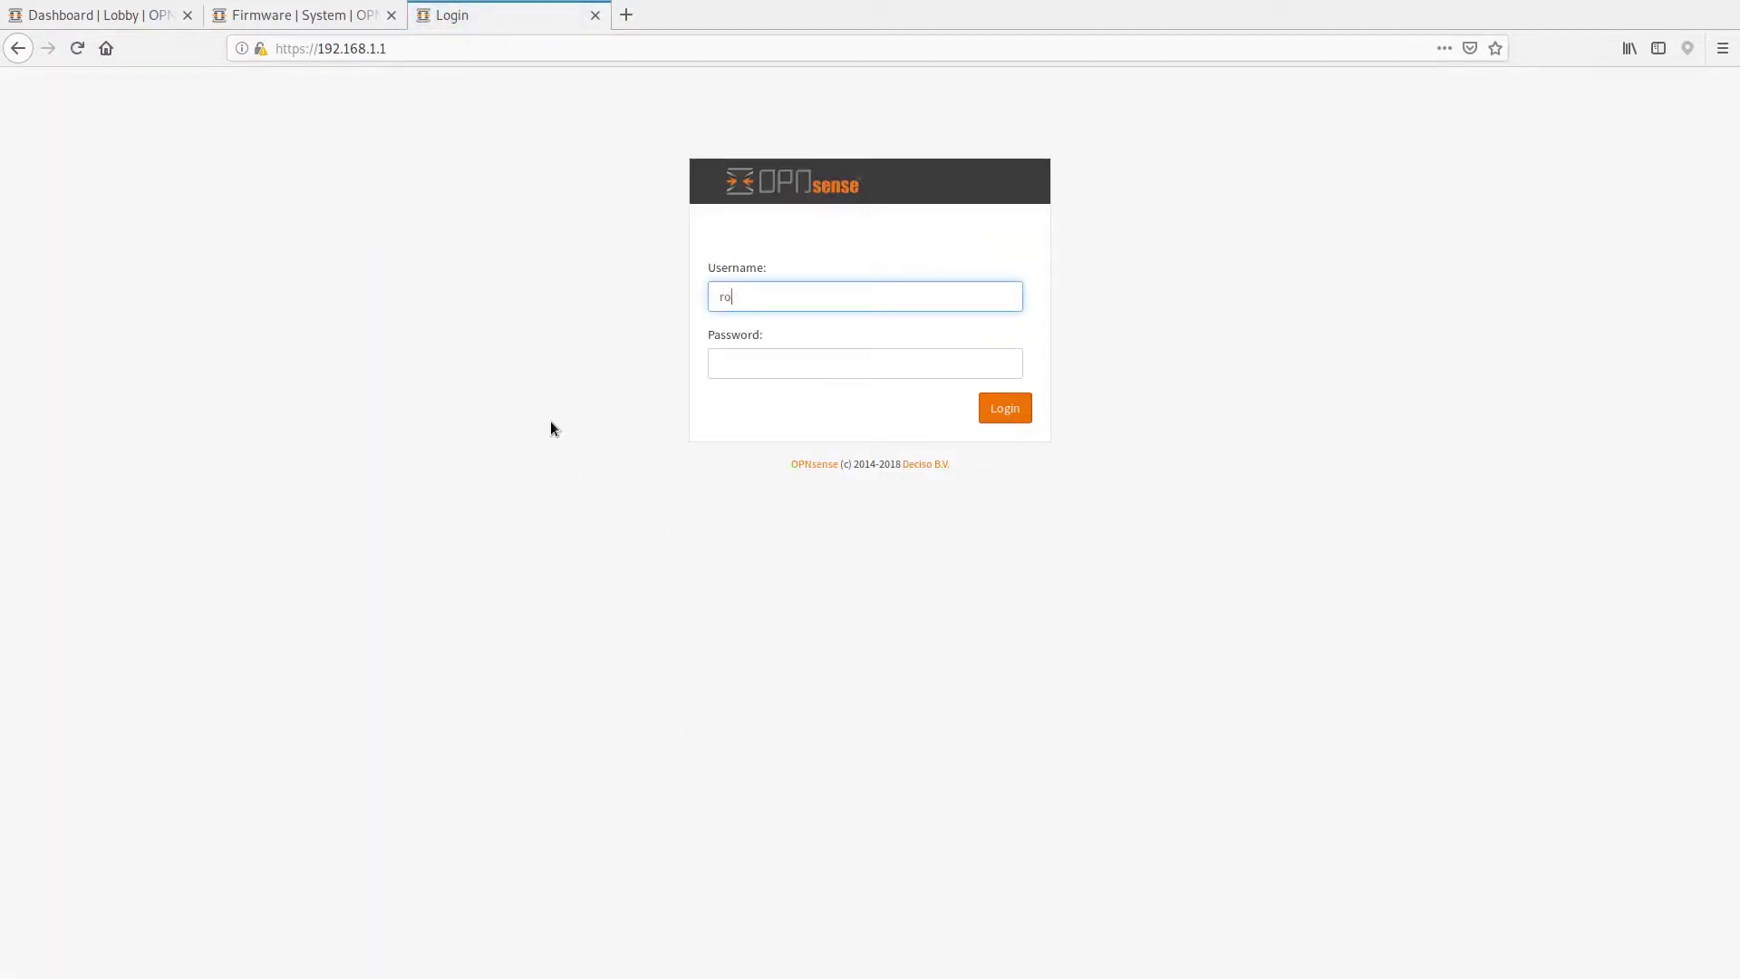
text(ot)
Log in as root and open System > Firmware, which reports no mirror address record.
key(Tab)
text(opnsense)
key(Return)
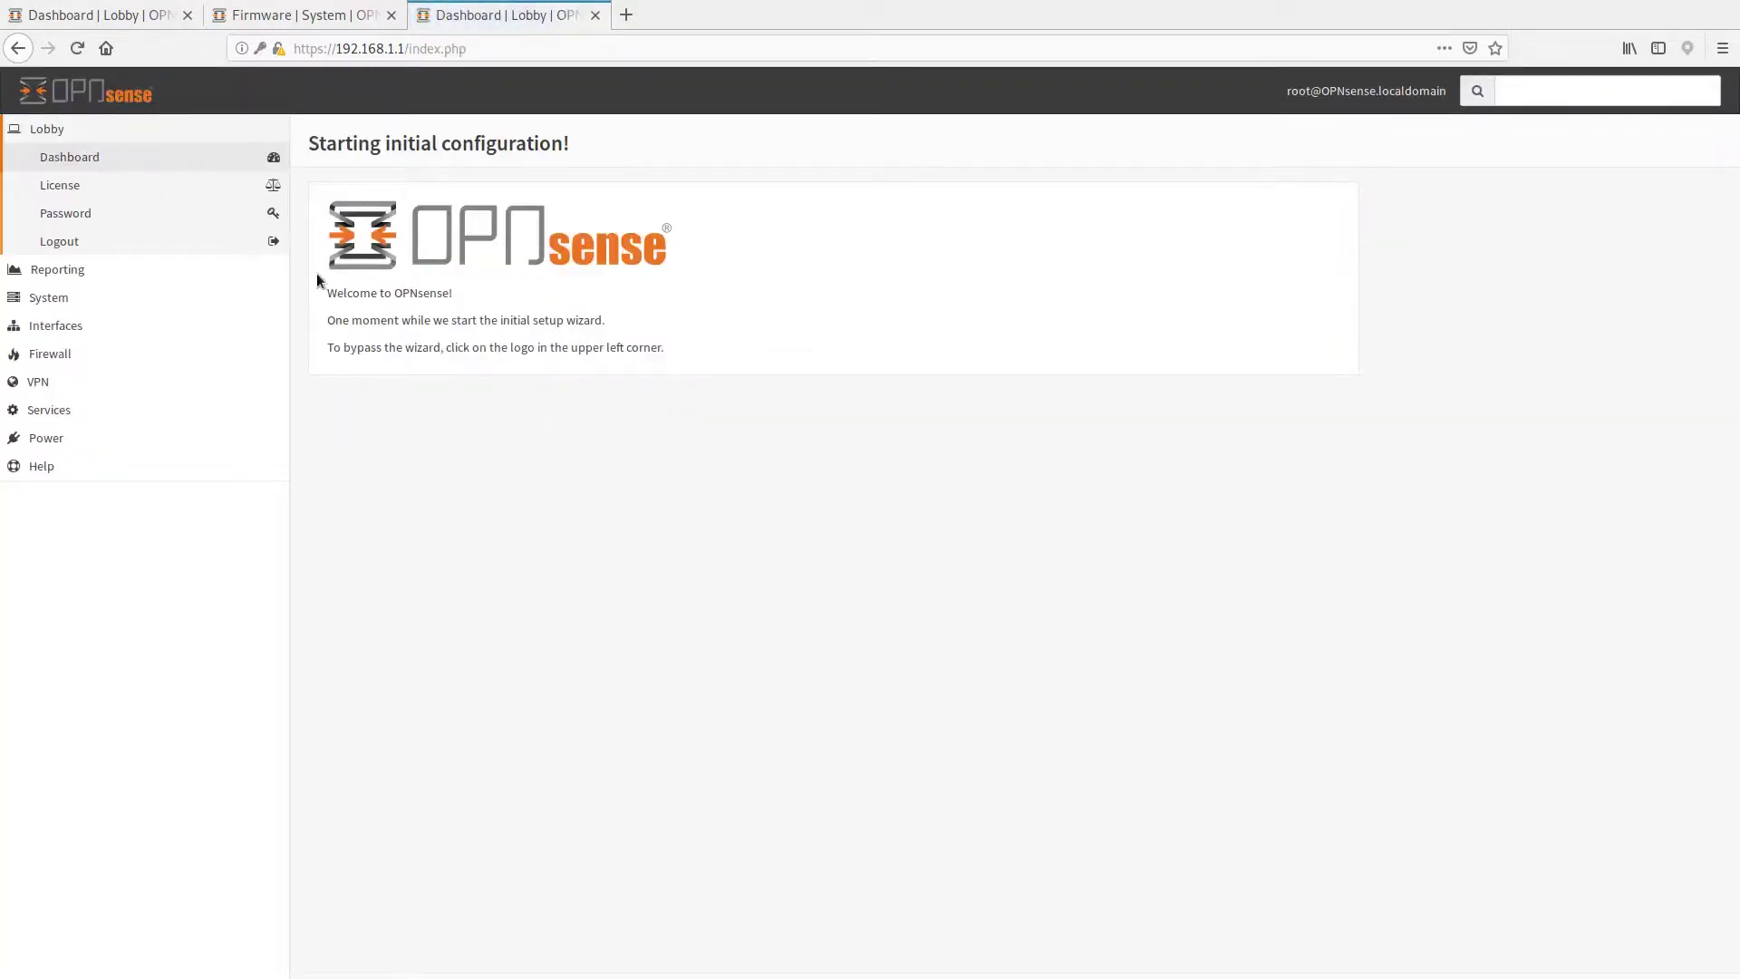
click(47, 297)
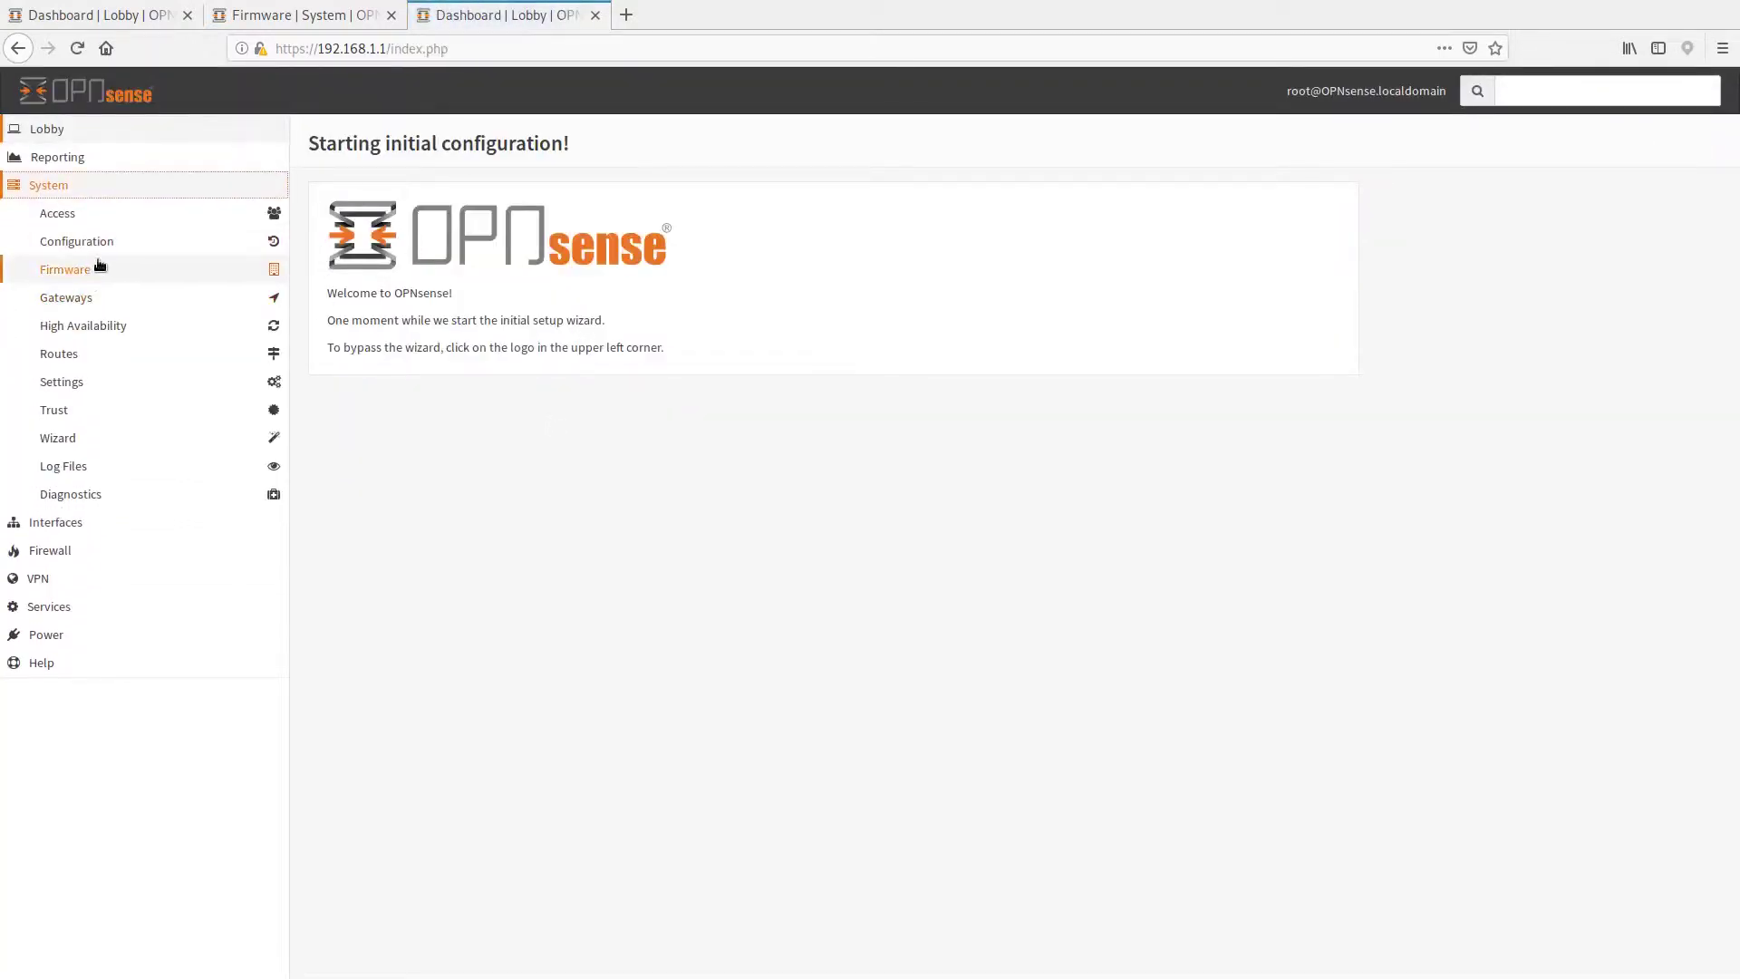
click(99, 266)
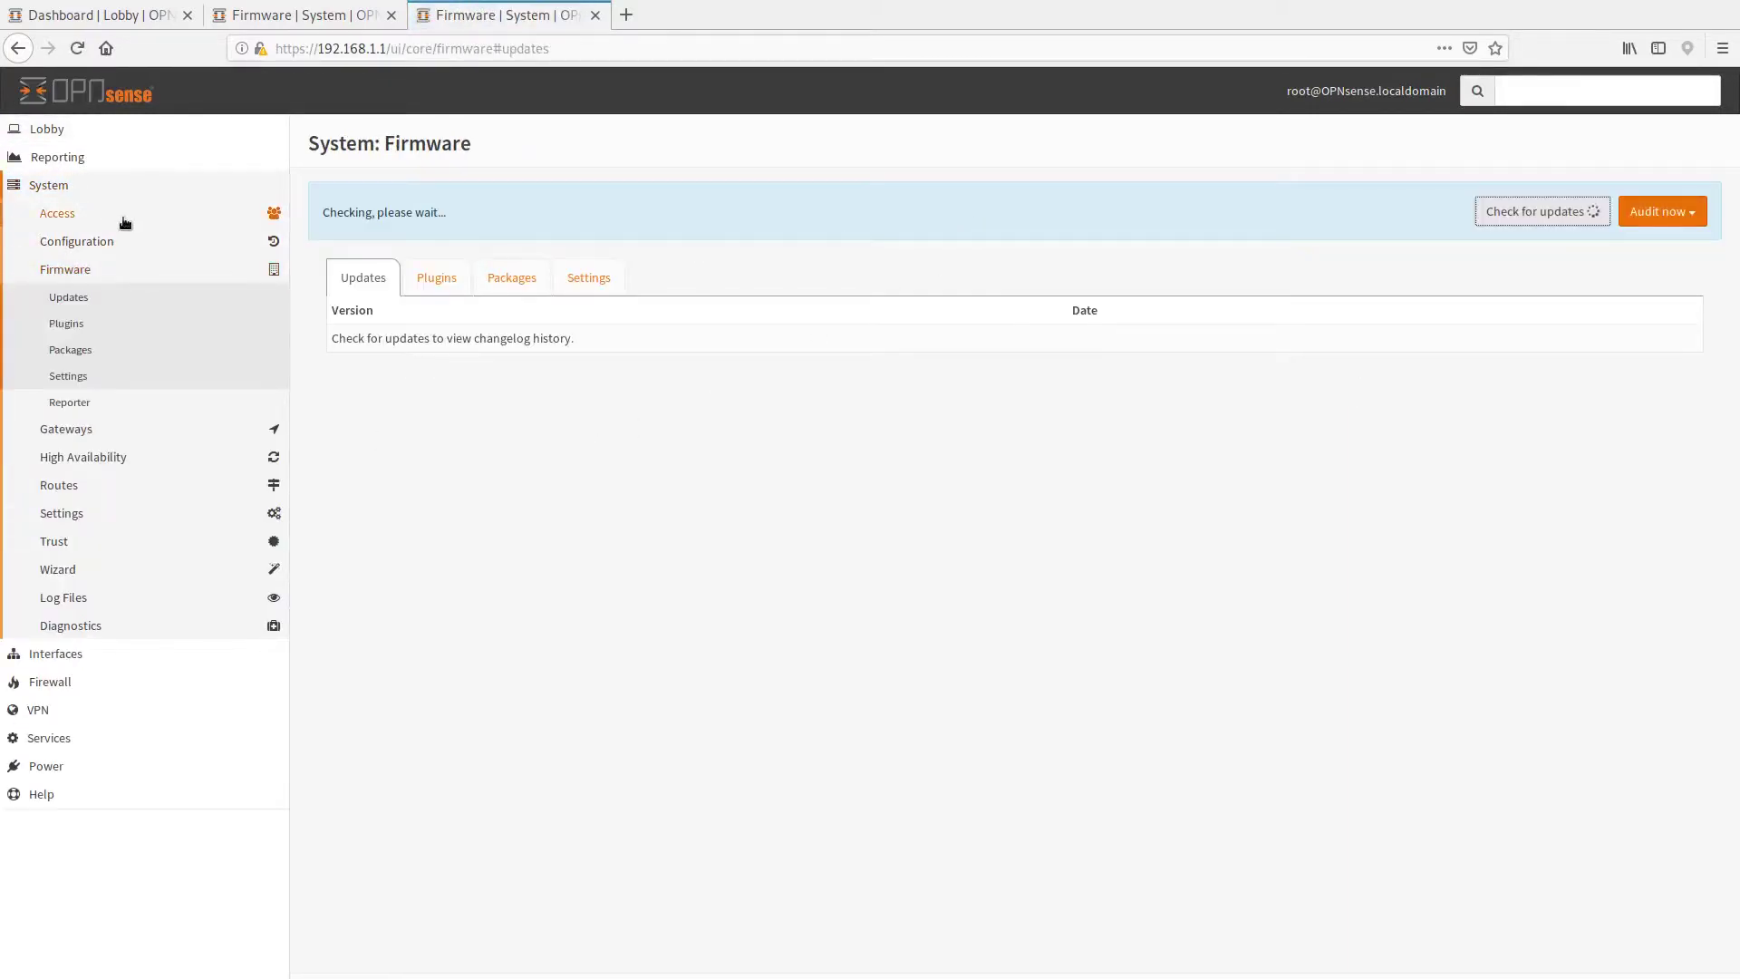
click(55, 185)
click(49, 297)
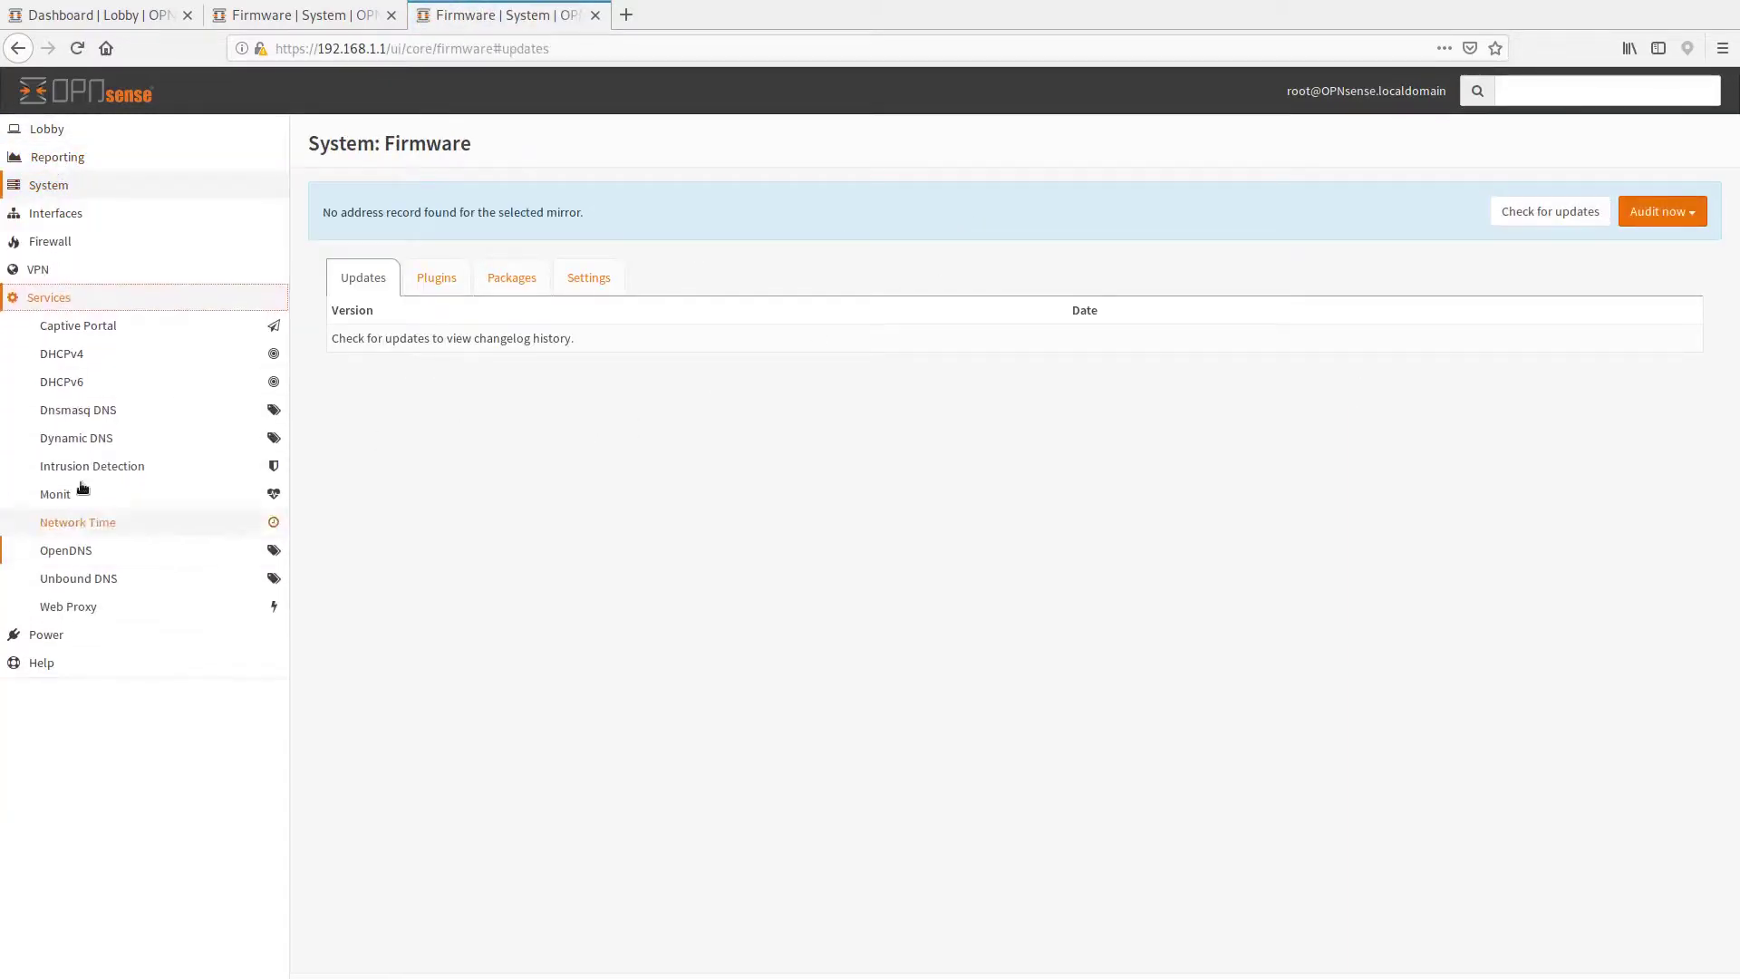
Disable the LAN DHCPv4 server, and set the LAN IPv4 configuration type to DHCP.
click(98, 356)
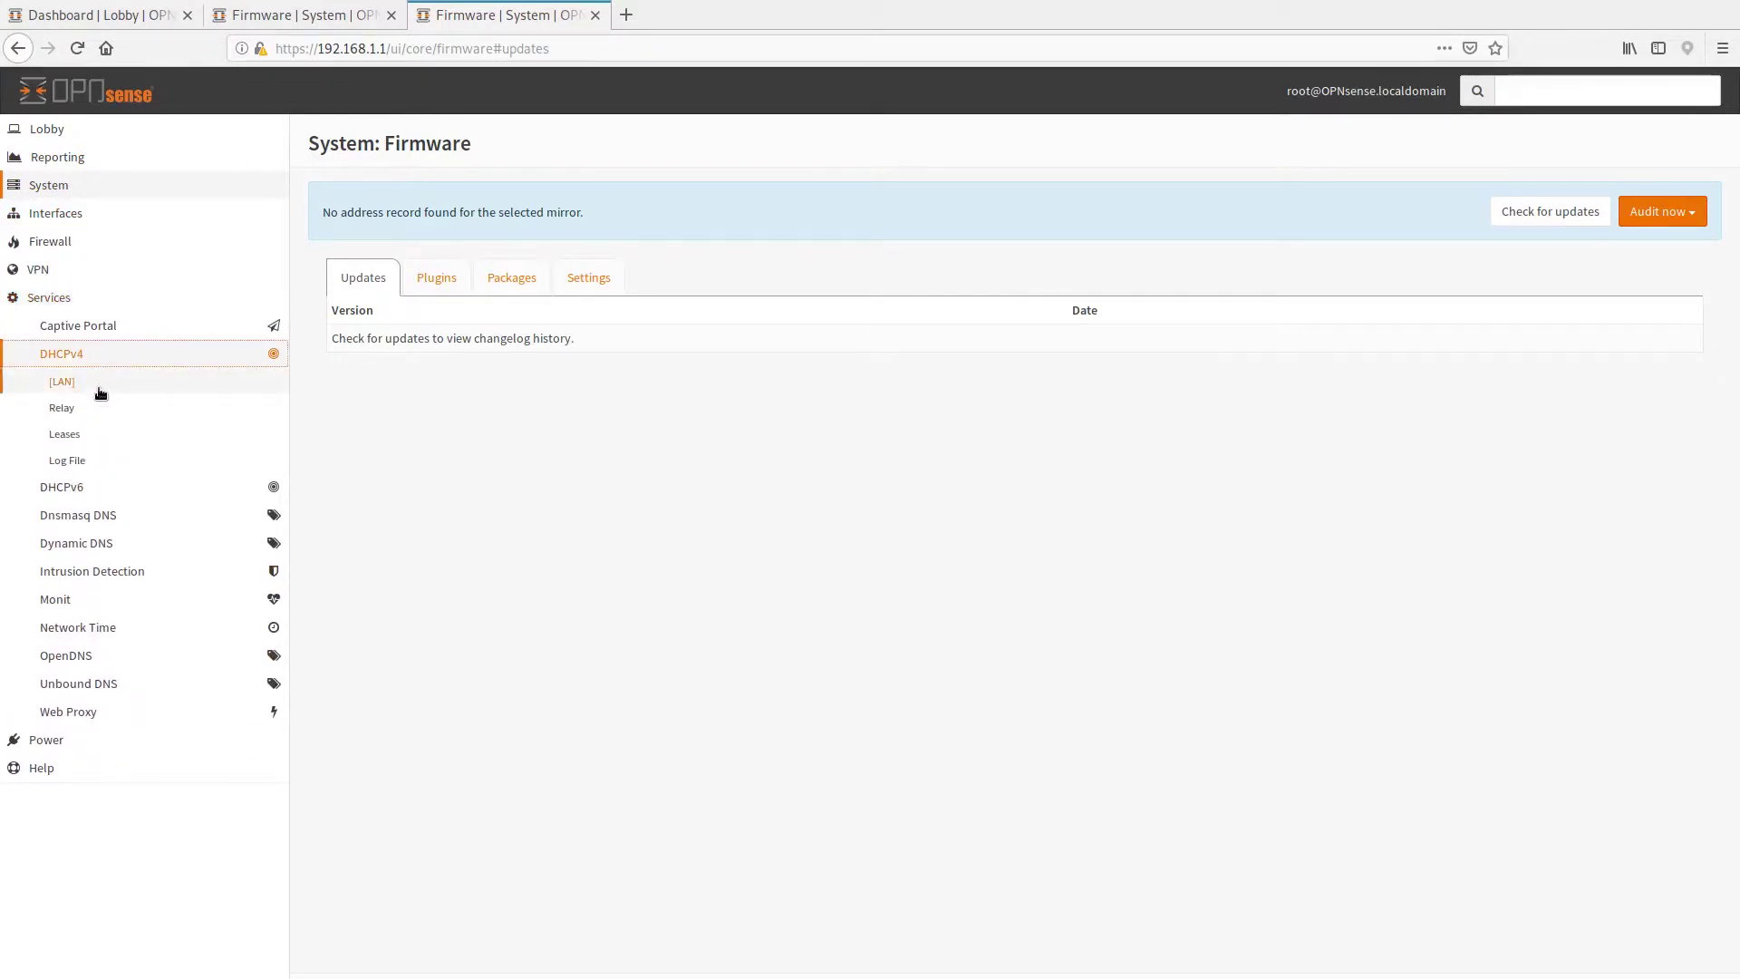
click(96, 385)
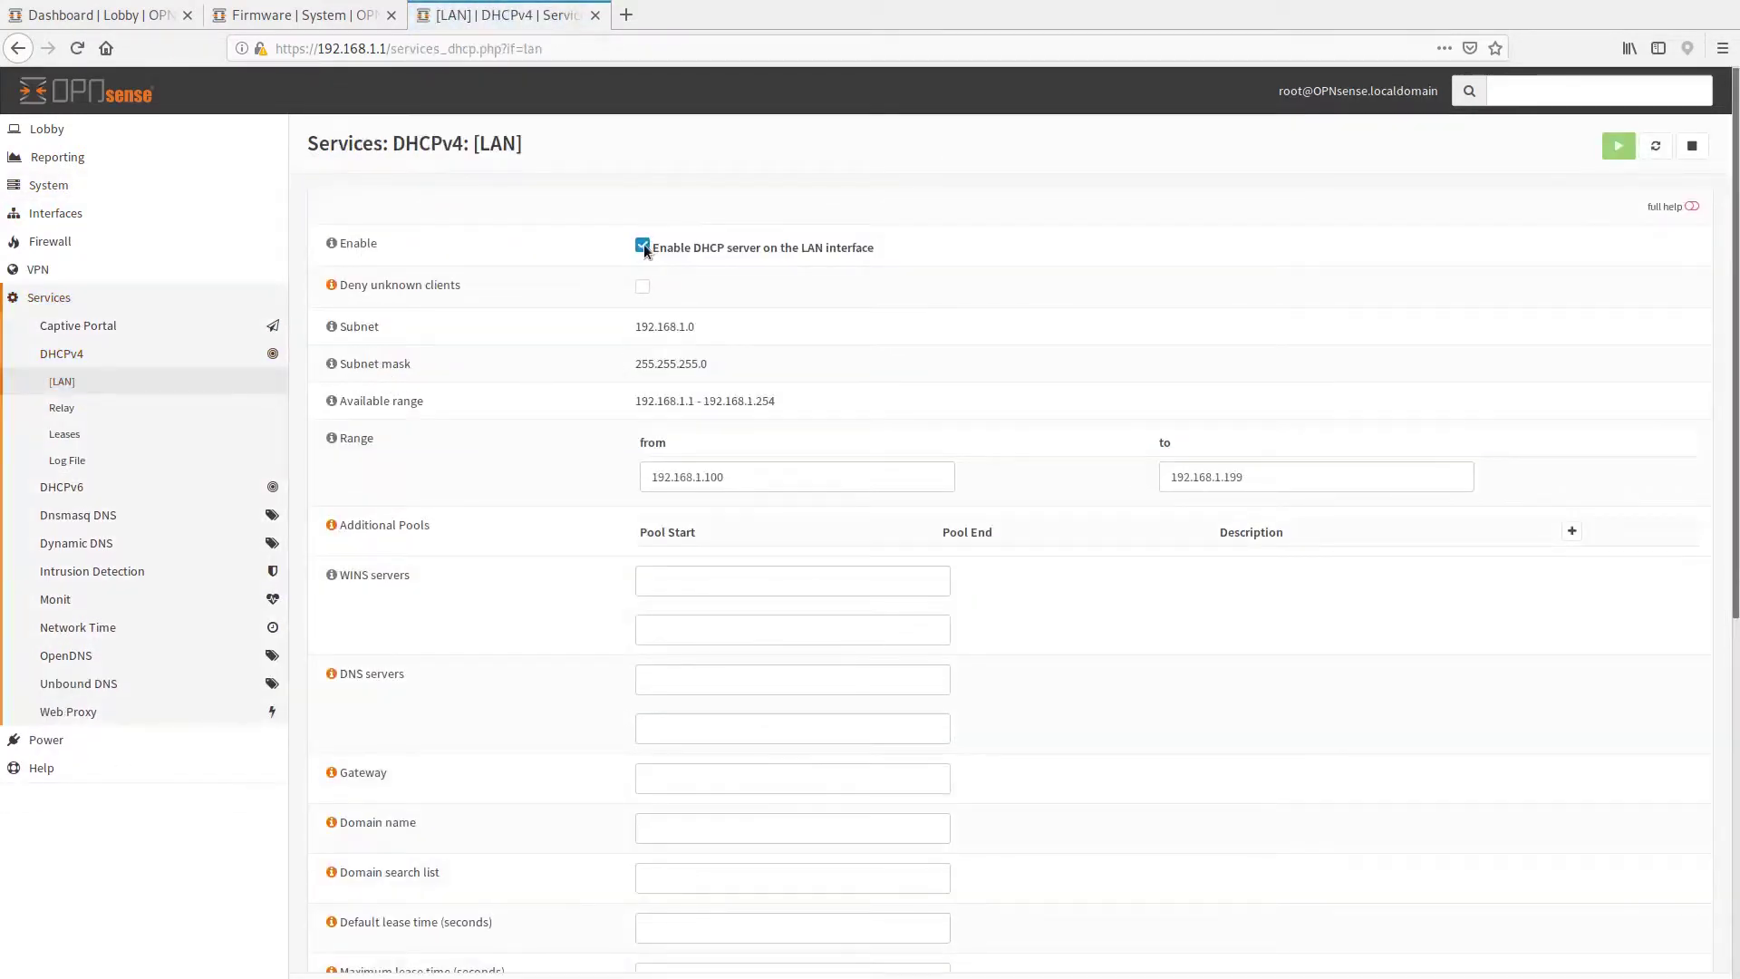
scroll(929, 535, down, 3)
scroll(1053, 540, down, 4)
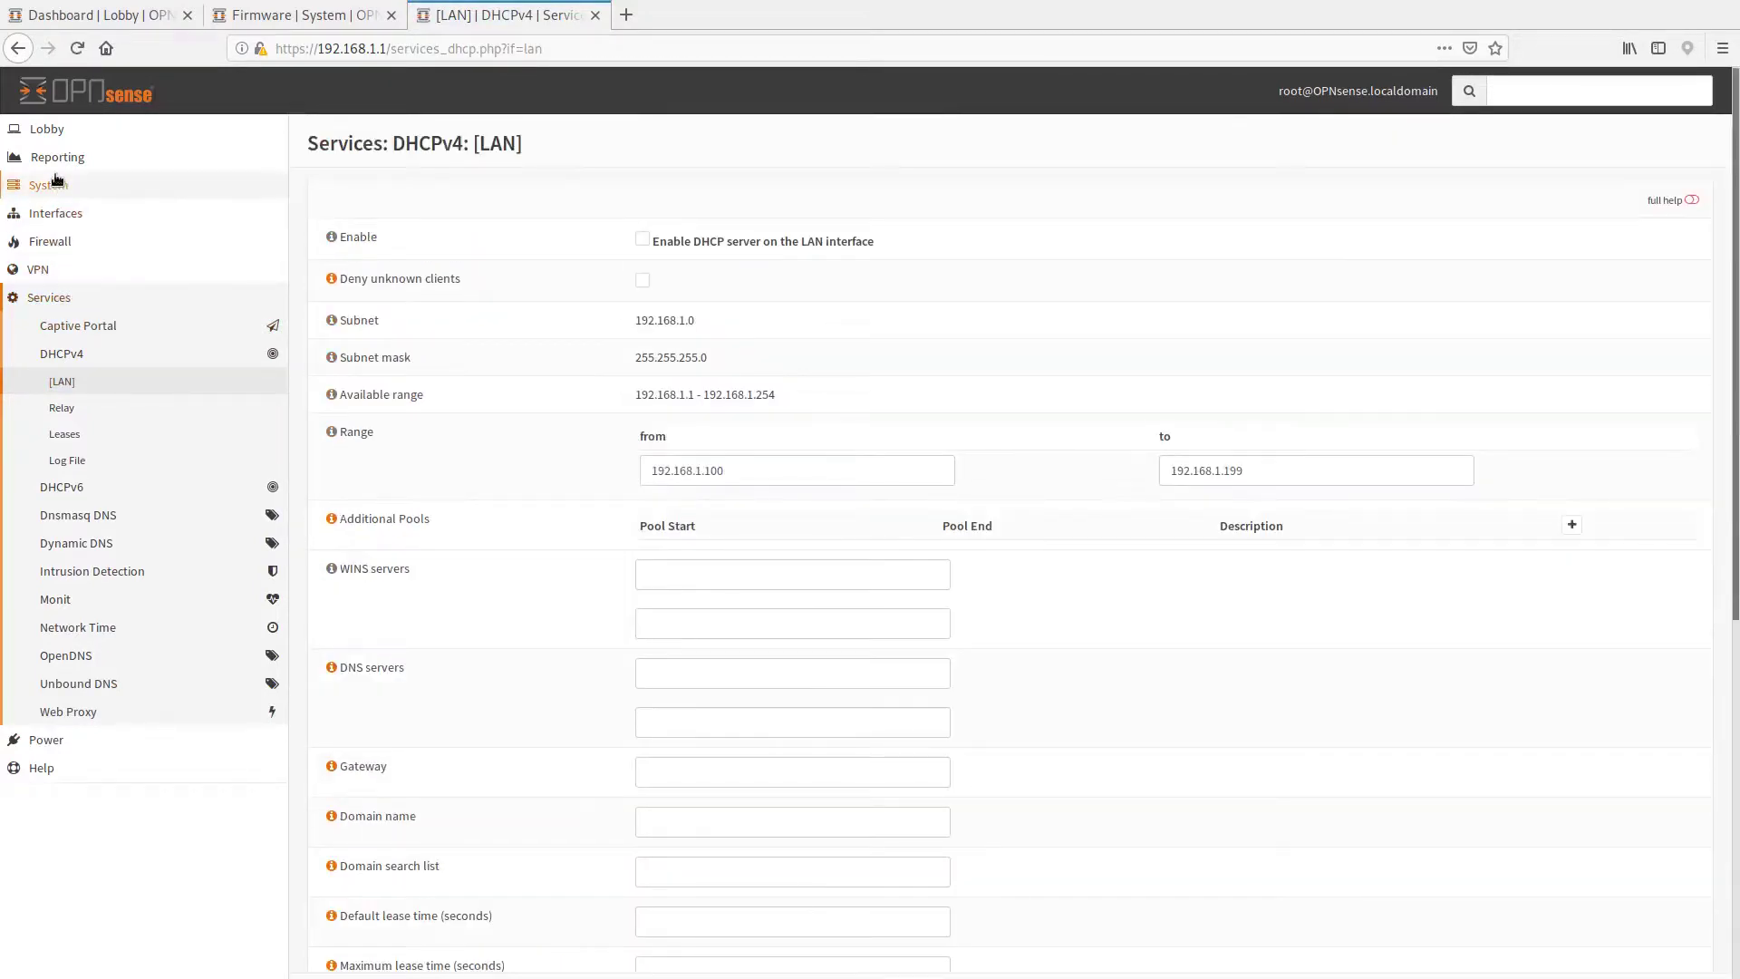
click(59, 215)
click(62, 242)
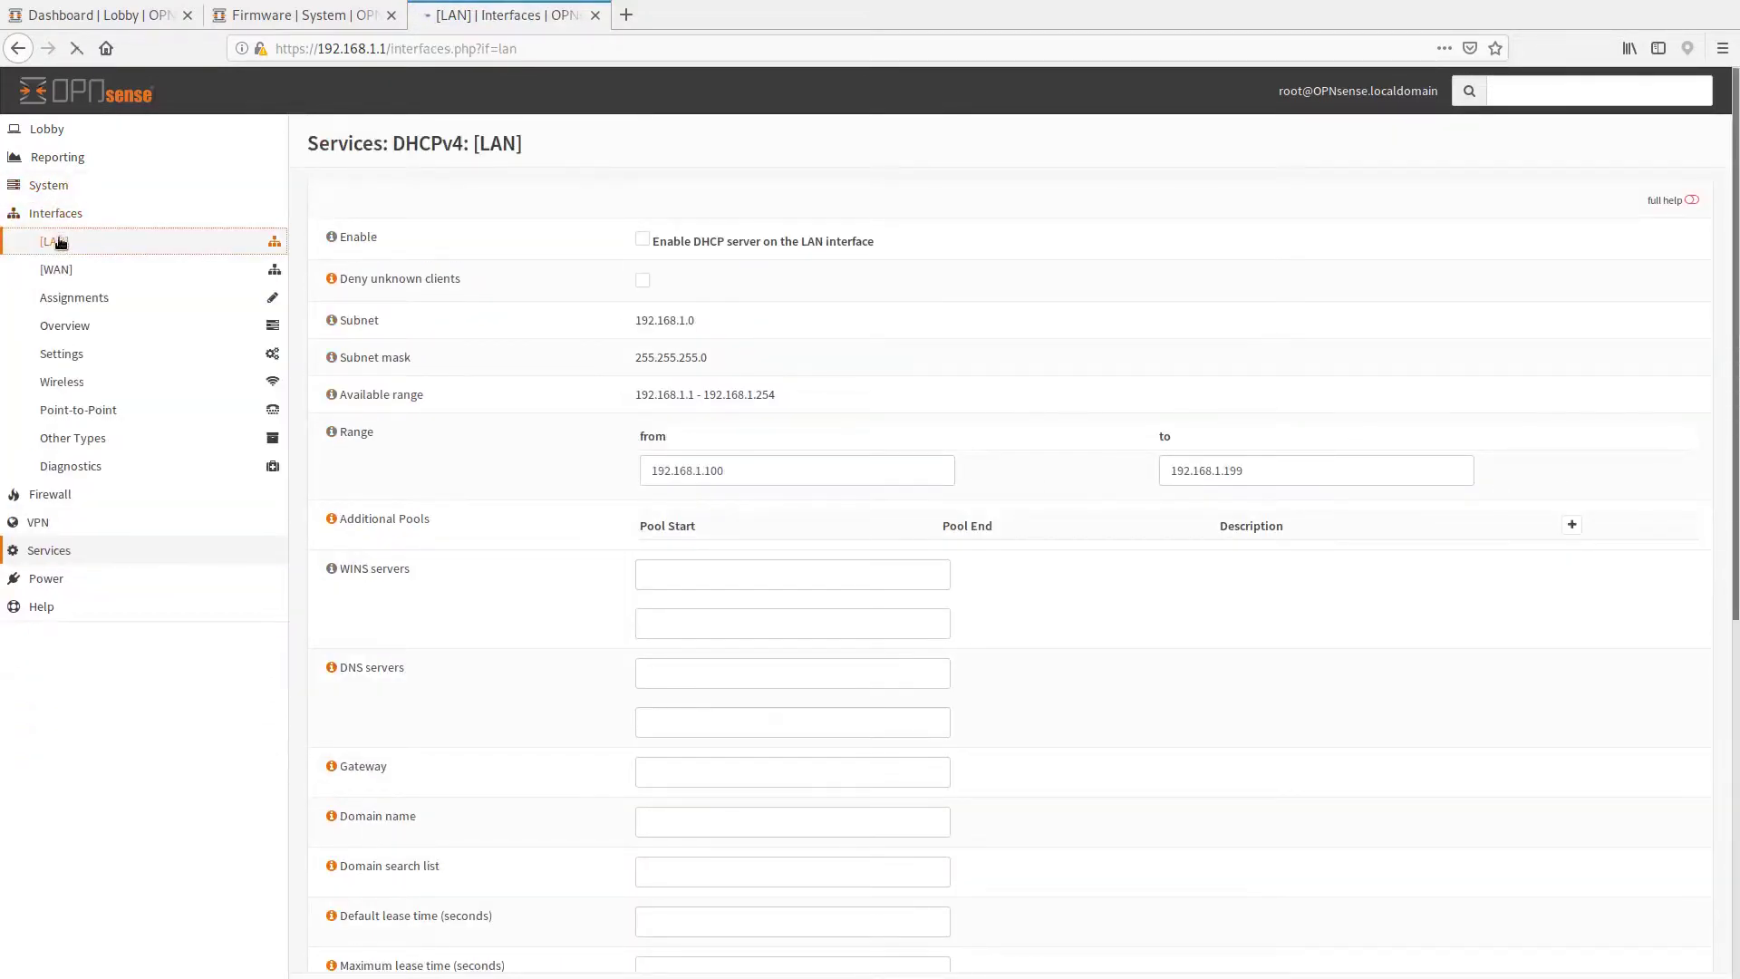
click(741, 517)
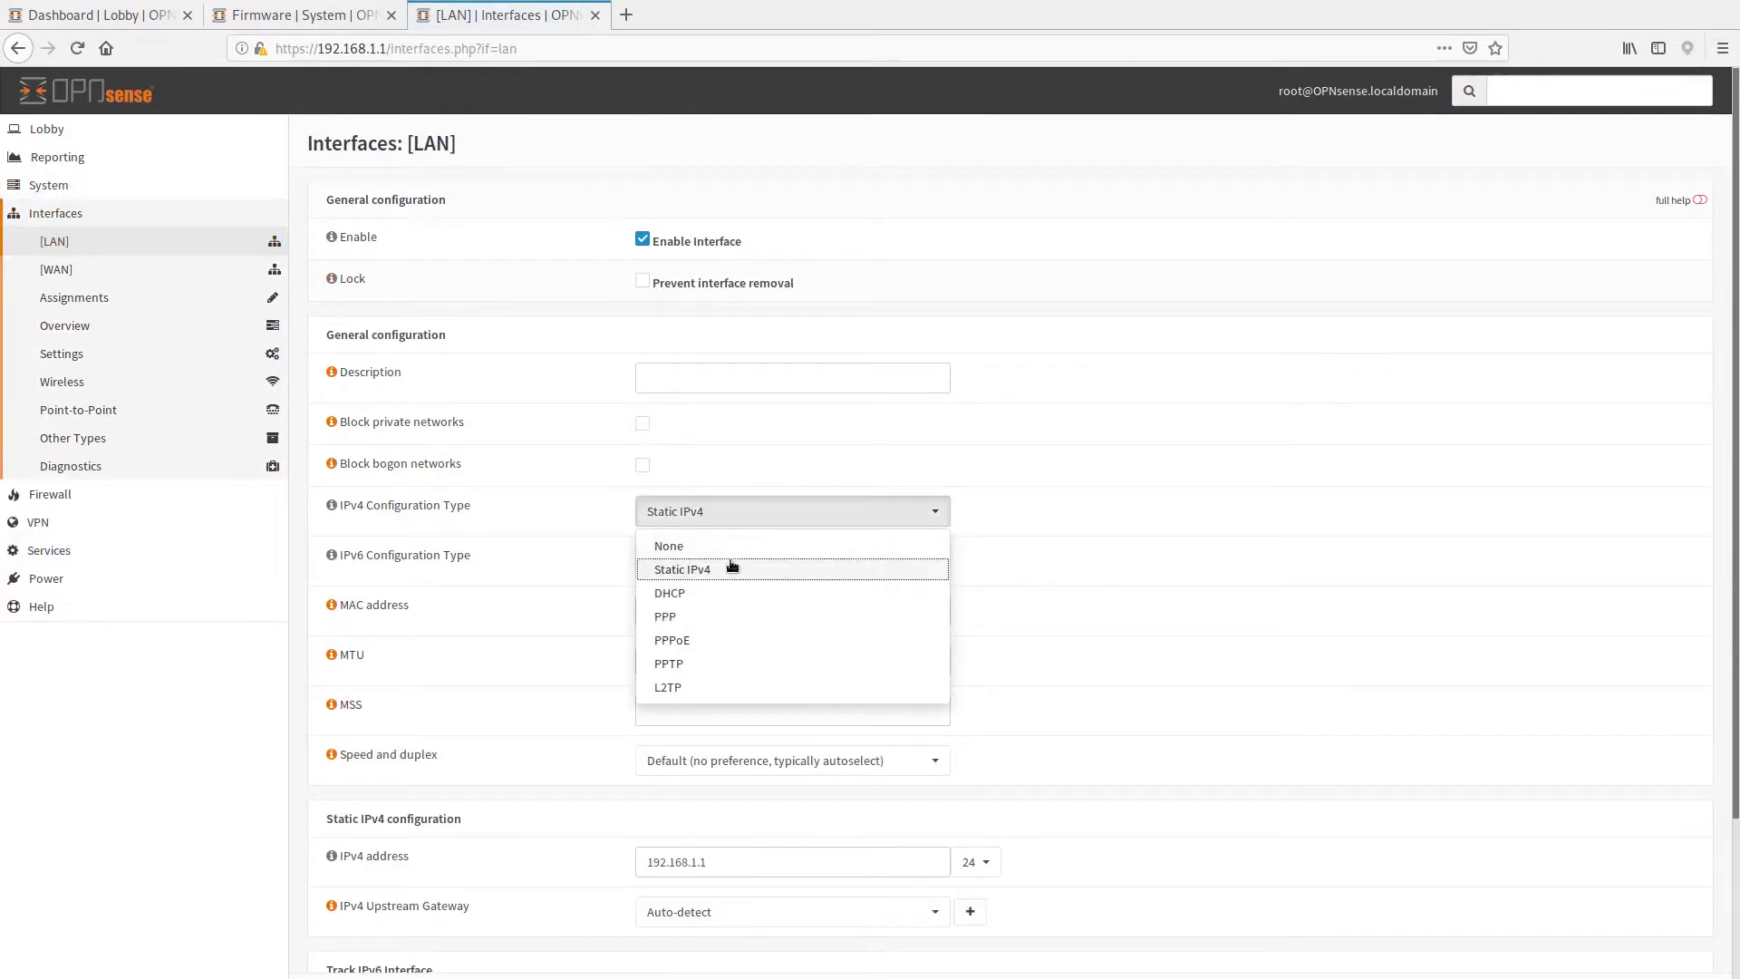
click(721, 592)
scroll(1077, 677, down, 5)
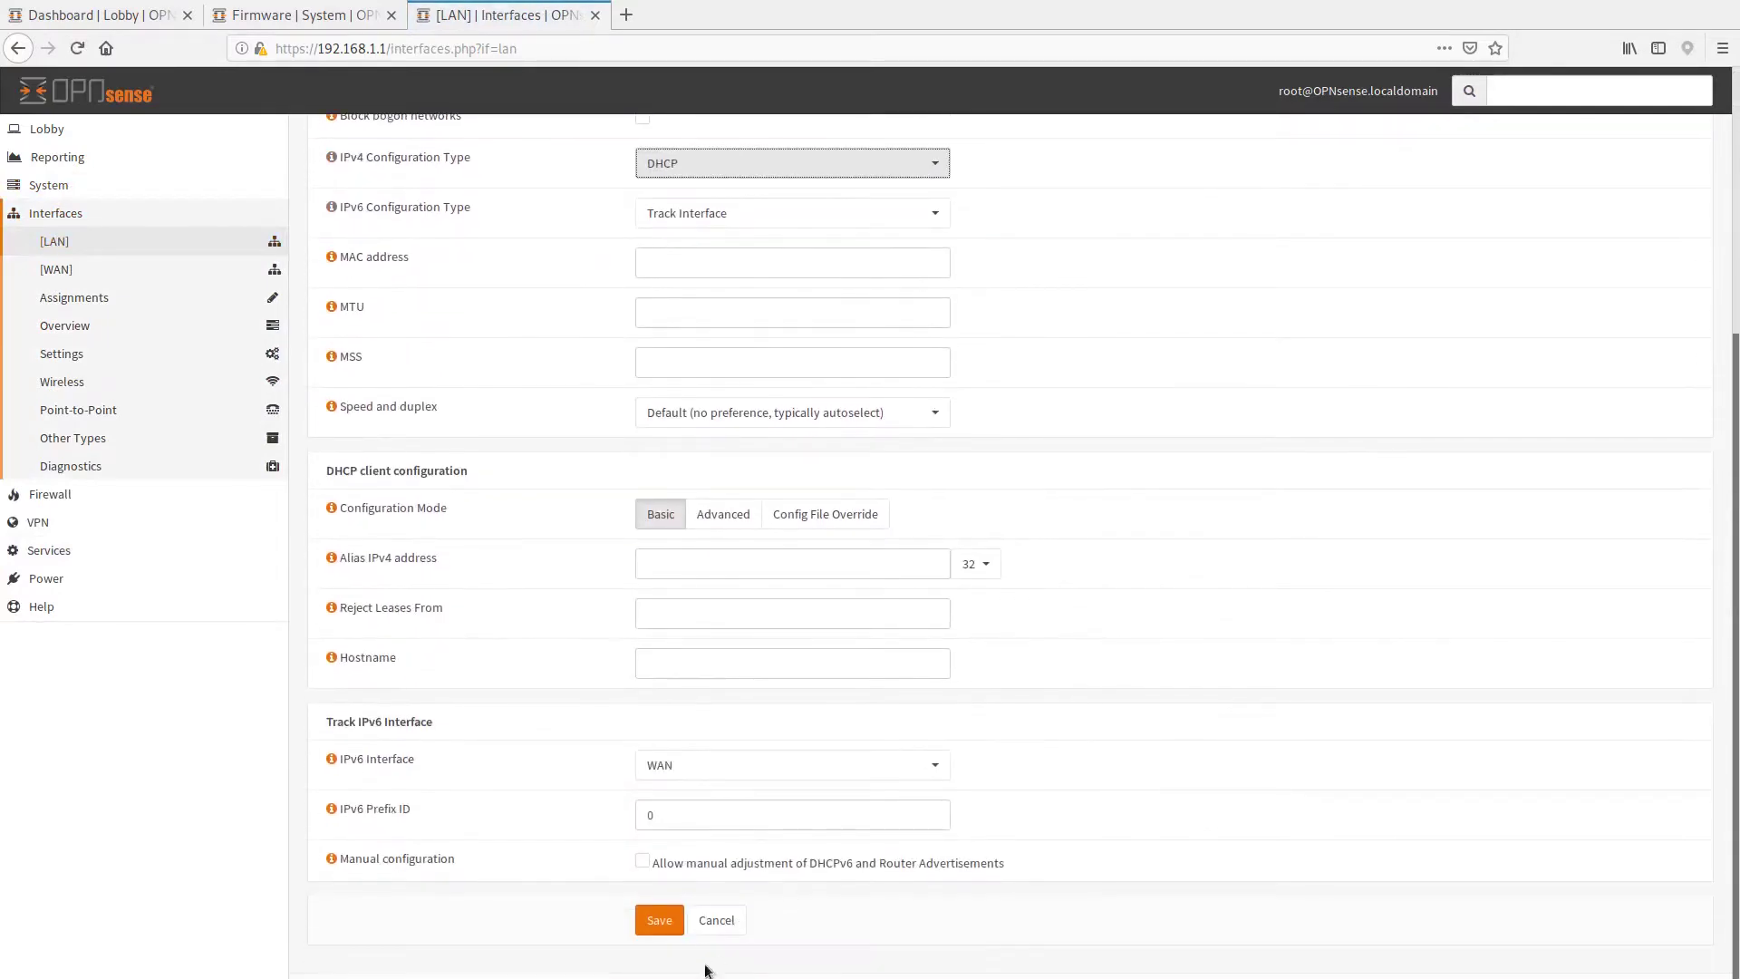
click(655, 930)
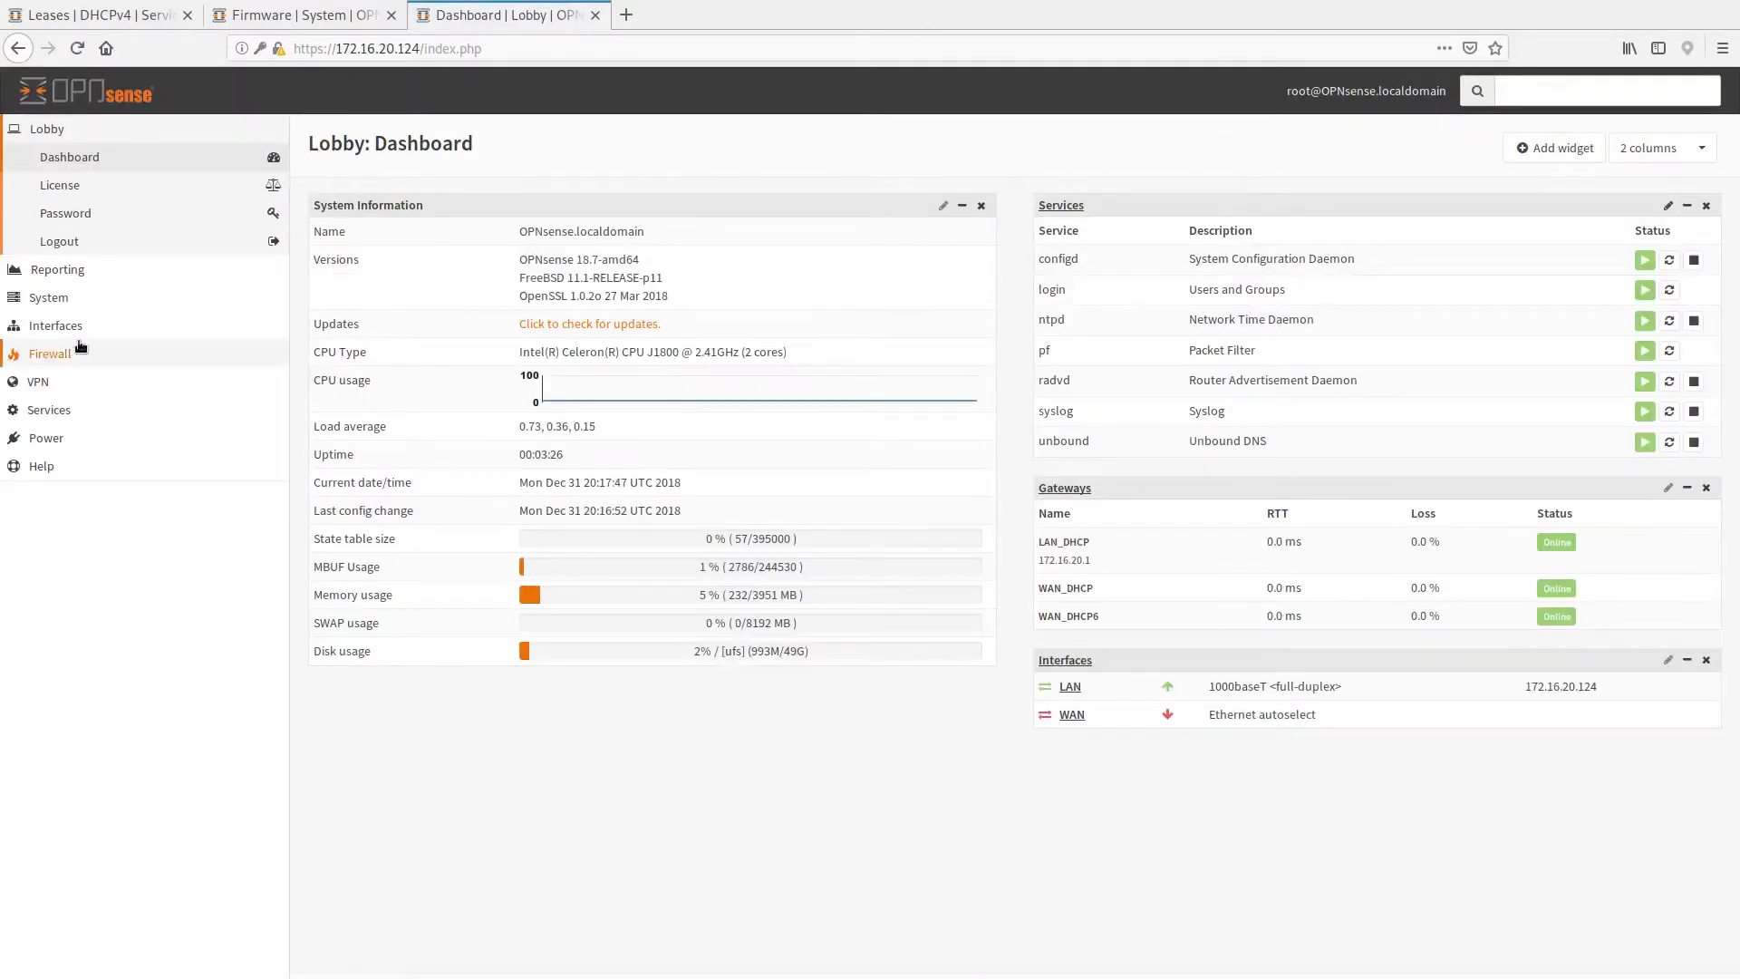
Check for updates, read the 18.7.9 changelog, and install the 84 updates with reboot.
click(74, 294)
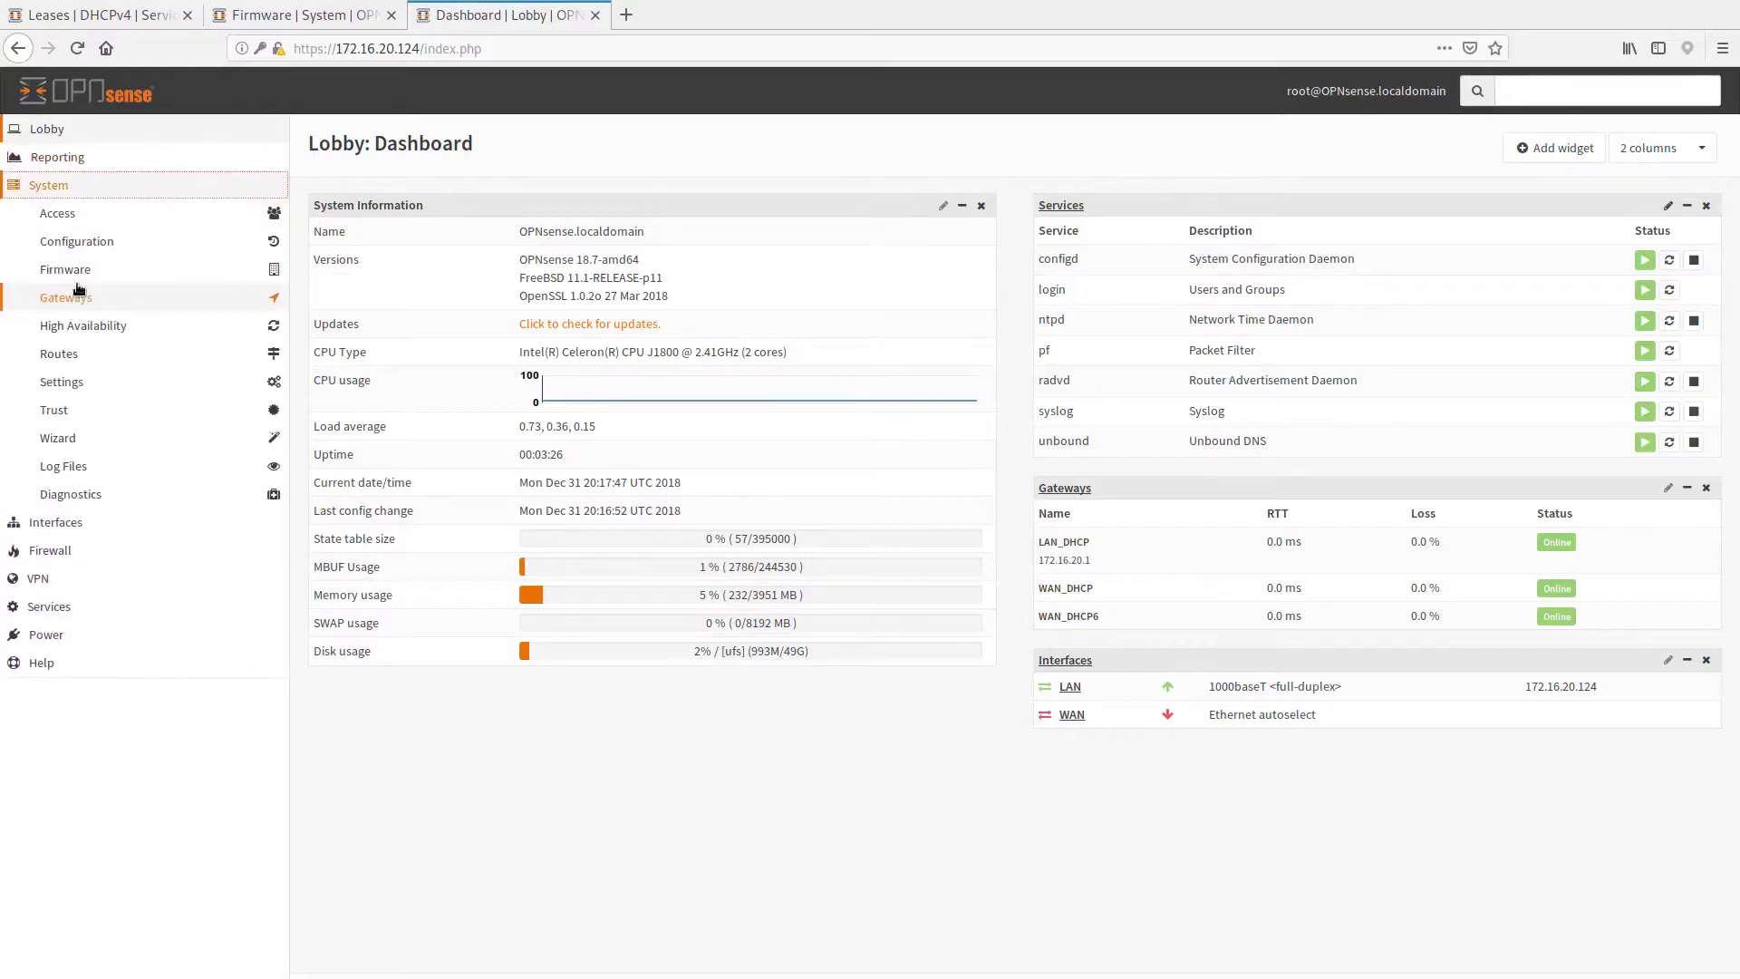
click(77, 286)
click(80, 299)
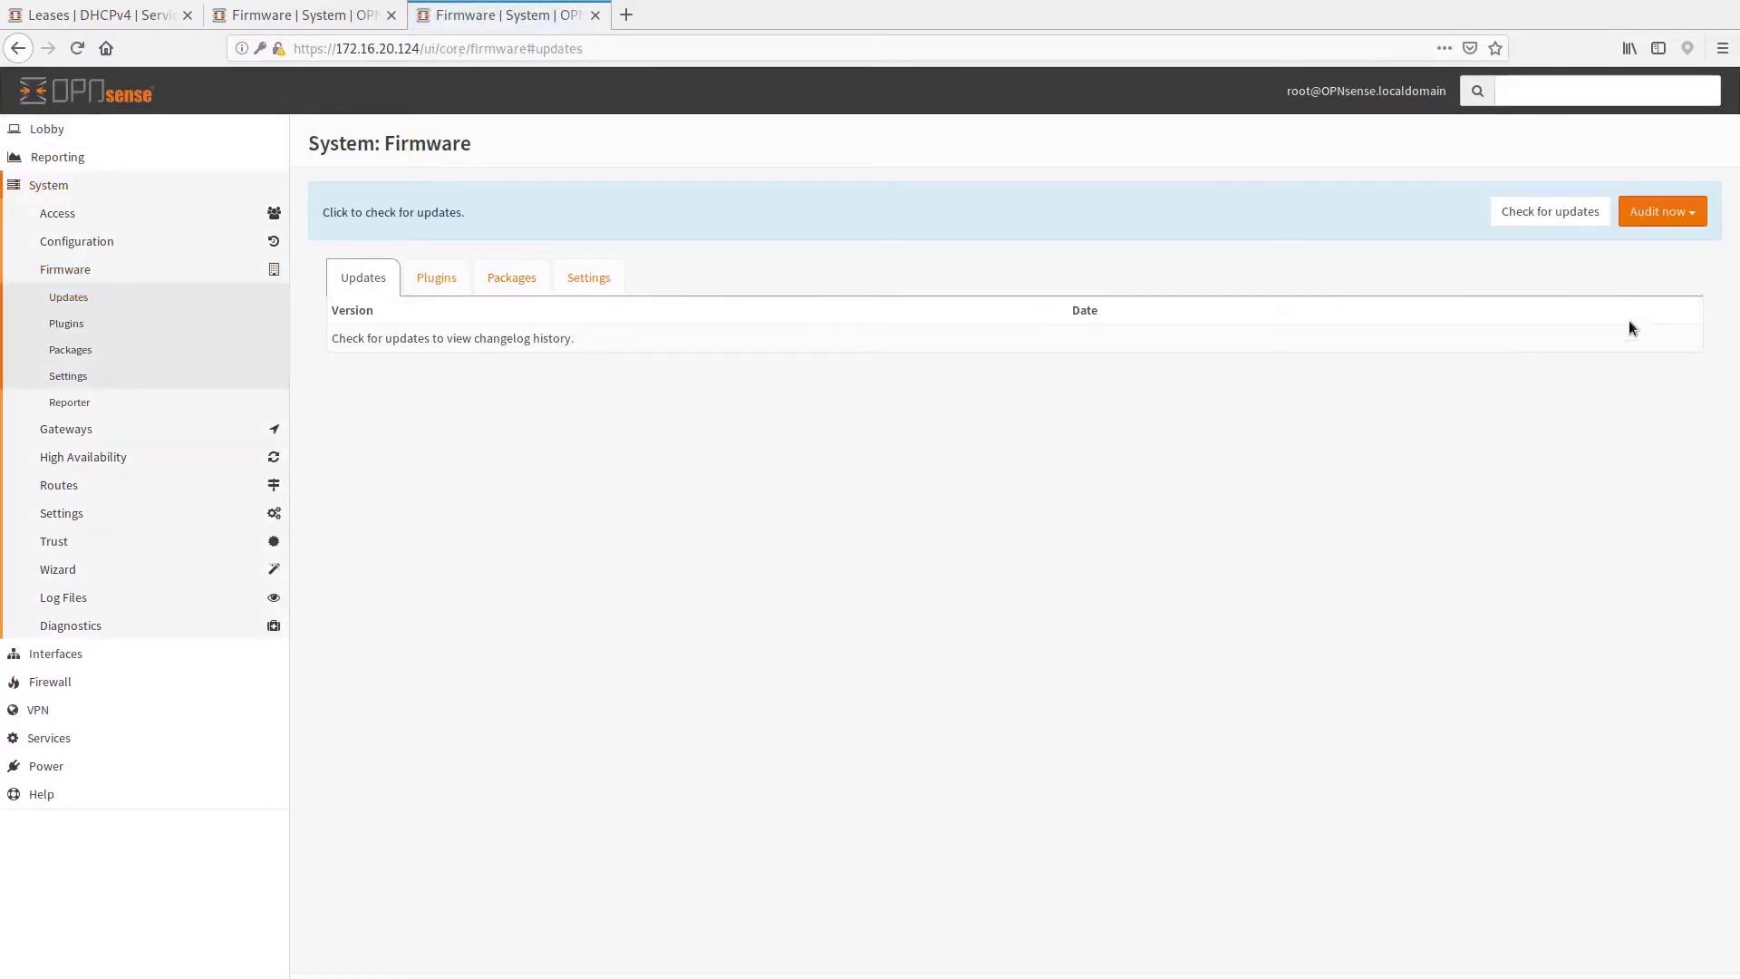
click(1512, 216)
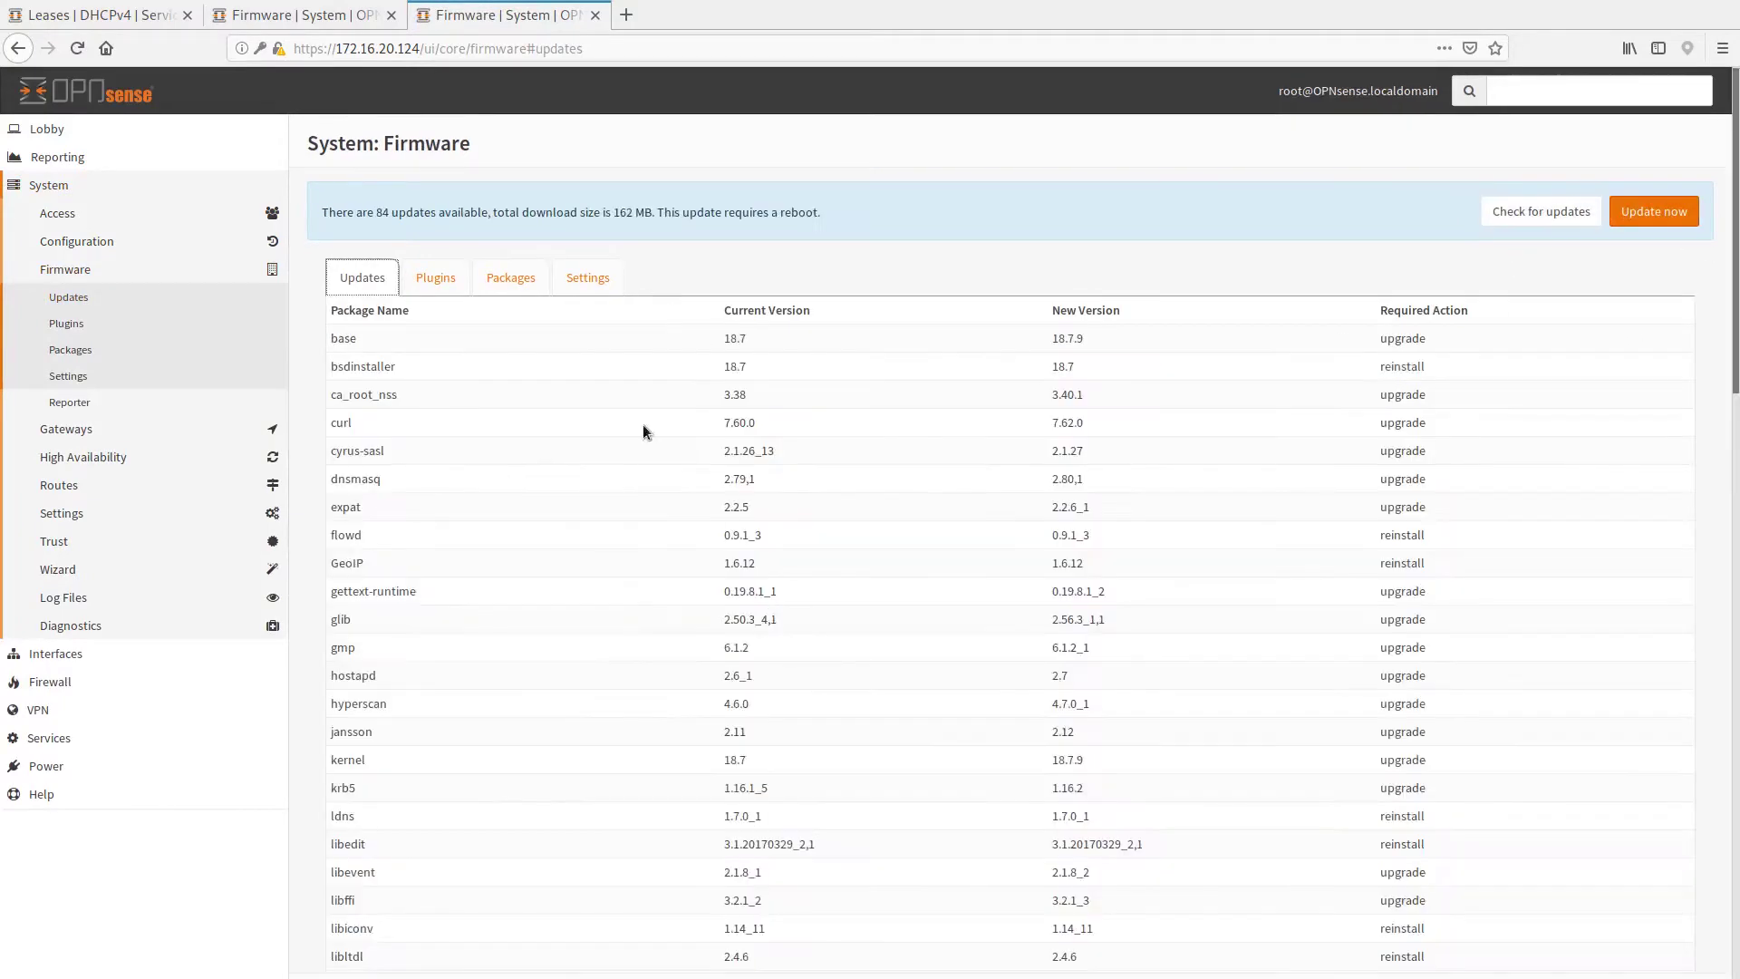
scroll(752, 713, down, 5)
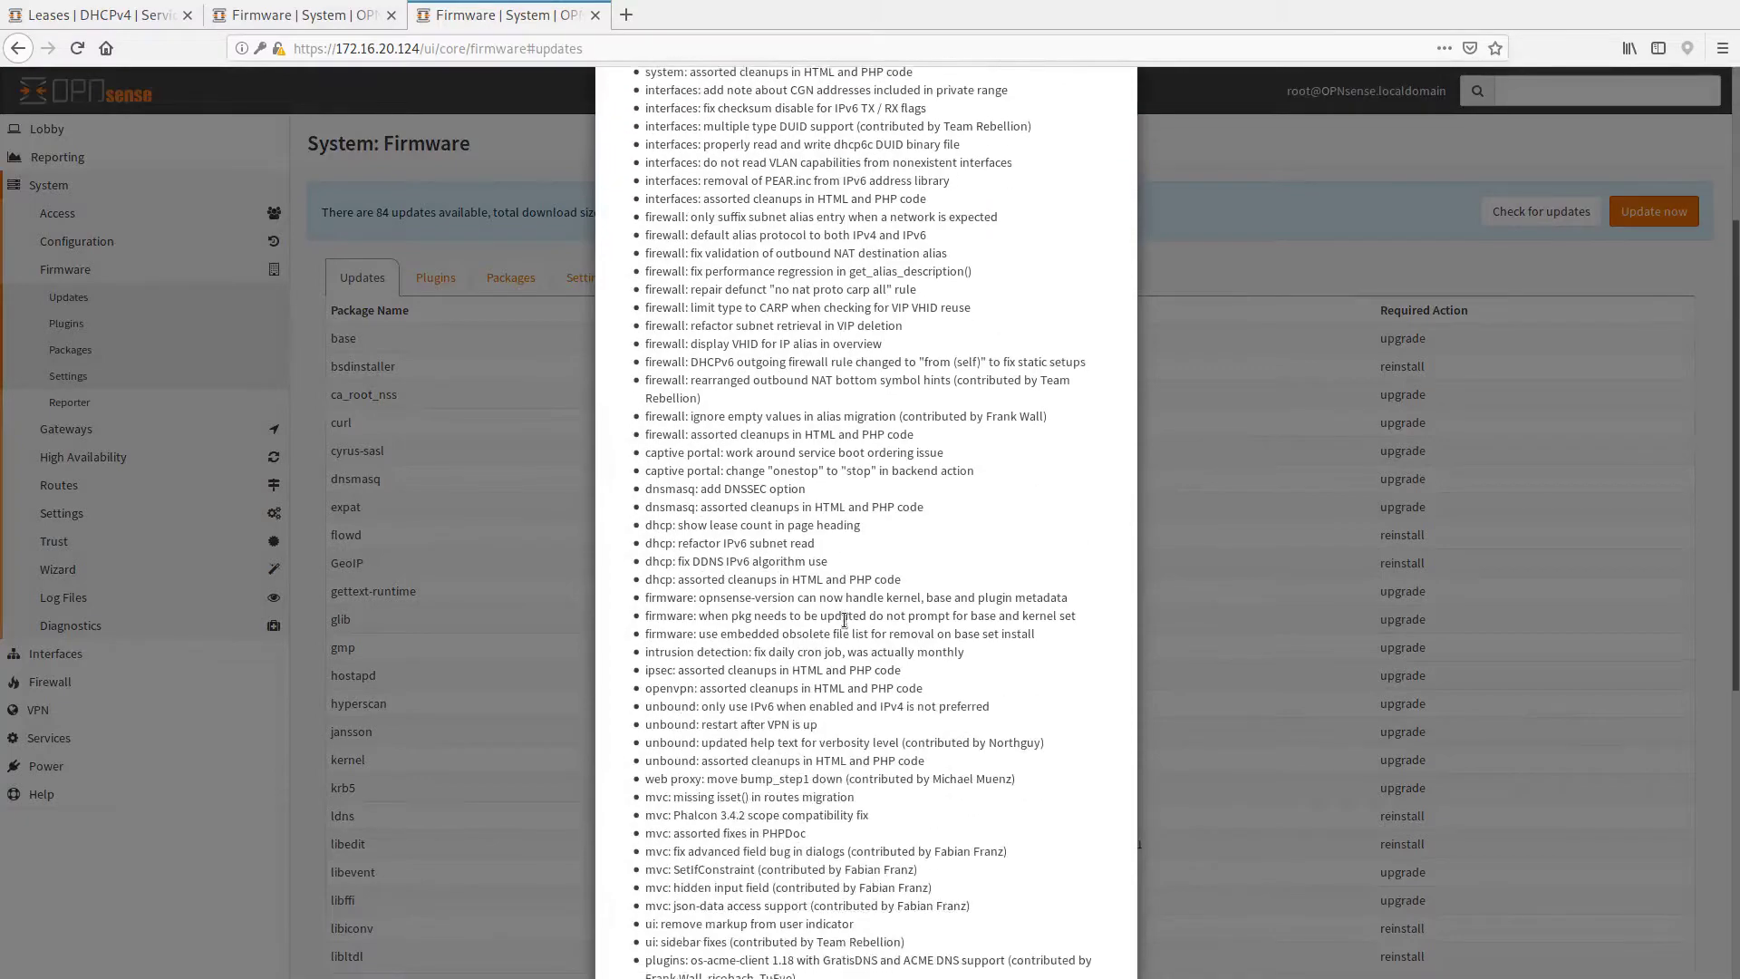
scroll(762, 727, down, 5)
scroll(774, 740, down, 5)
click(1096, 966)
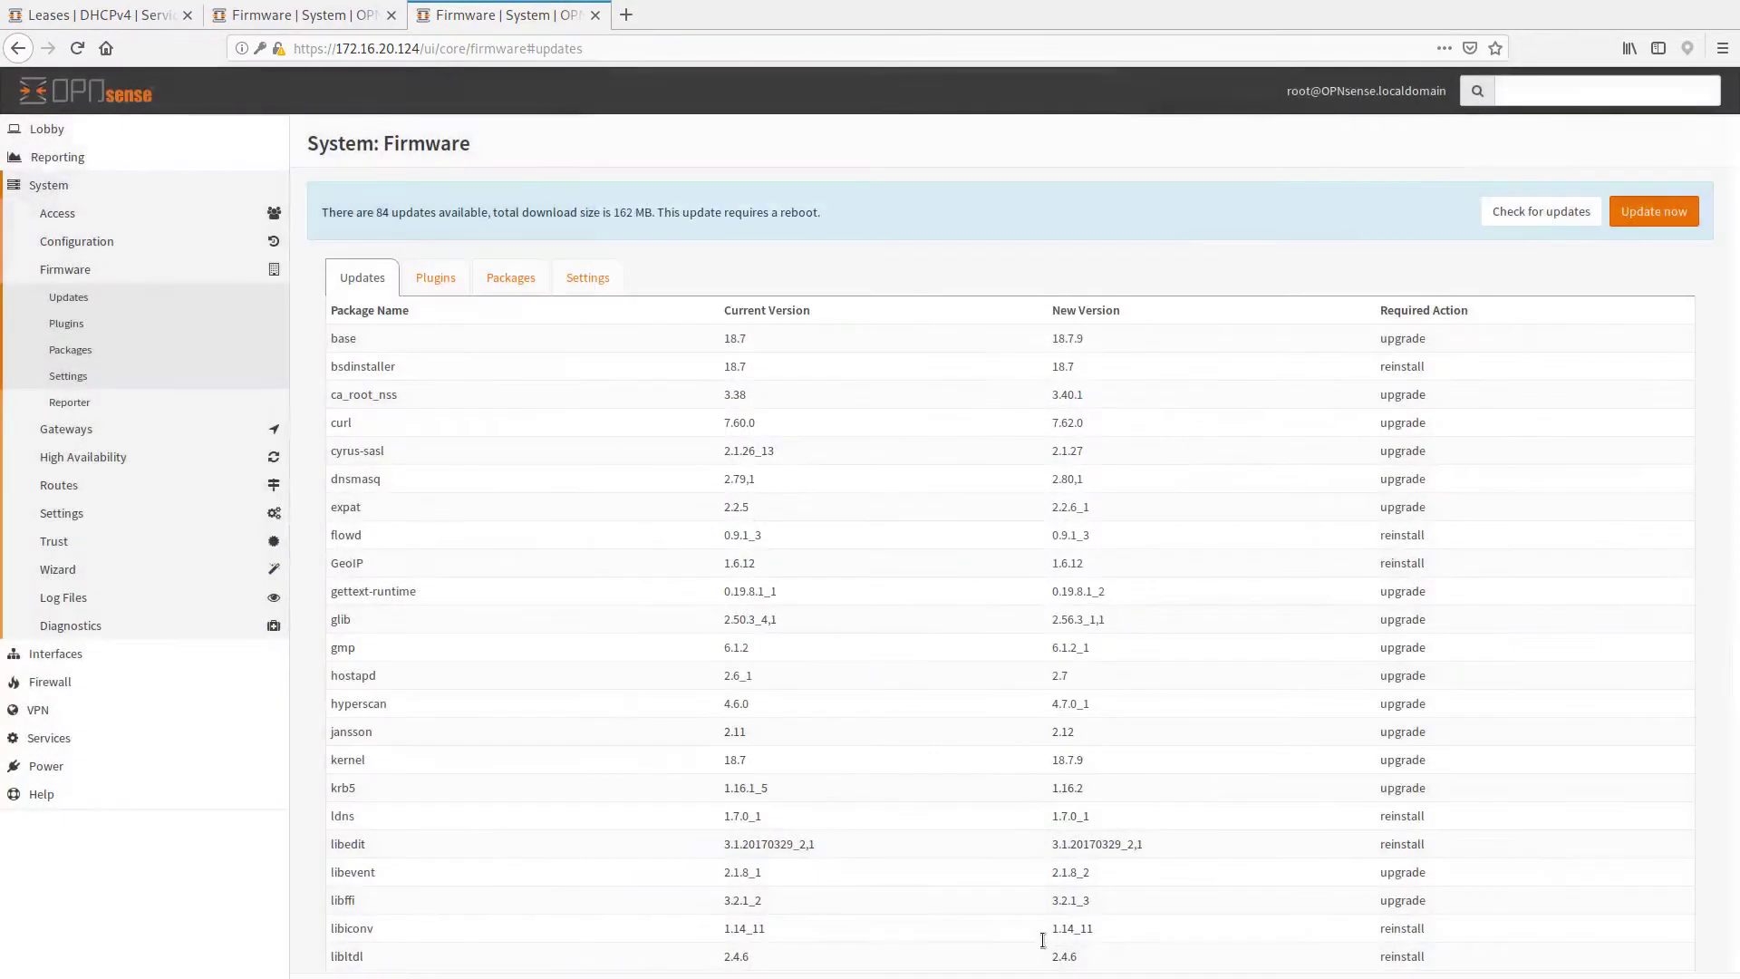
click(1665, 215)
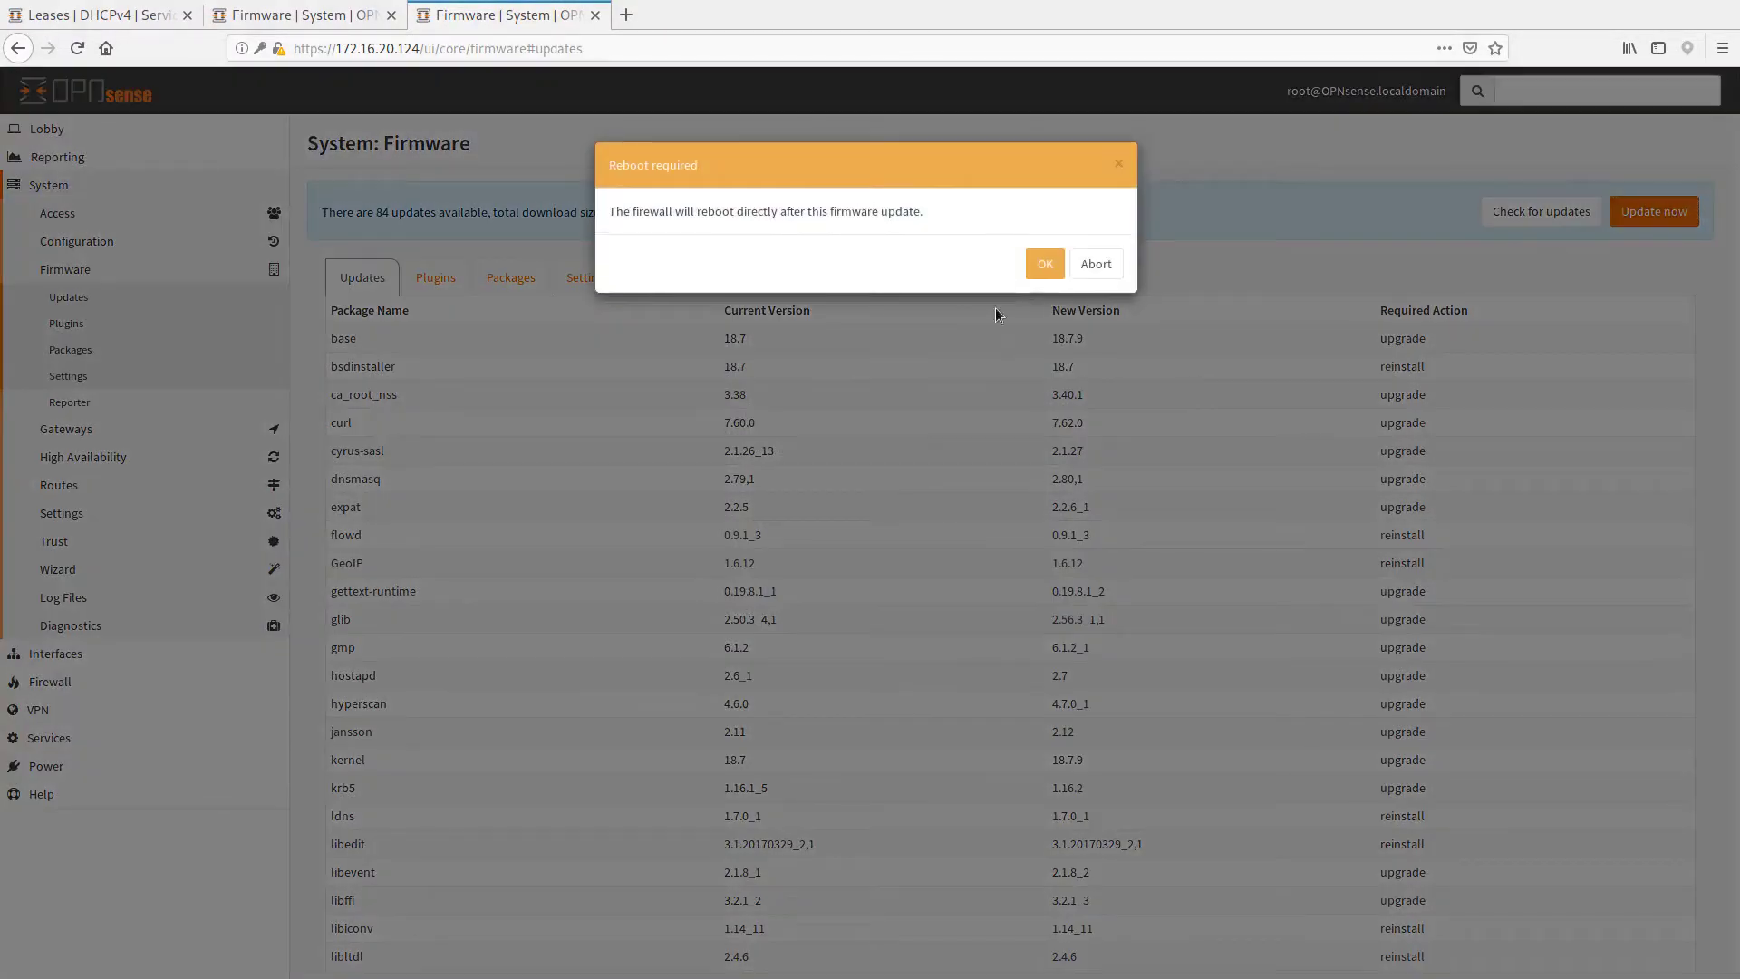
click(1062, 264)
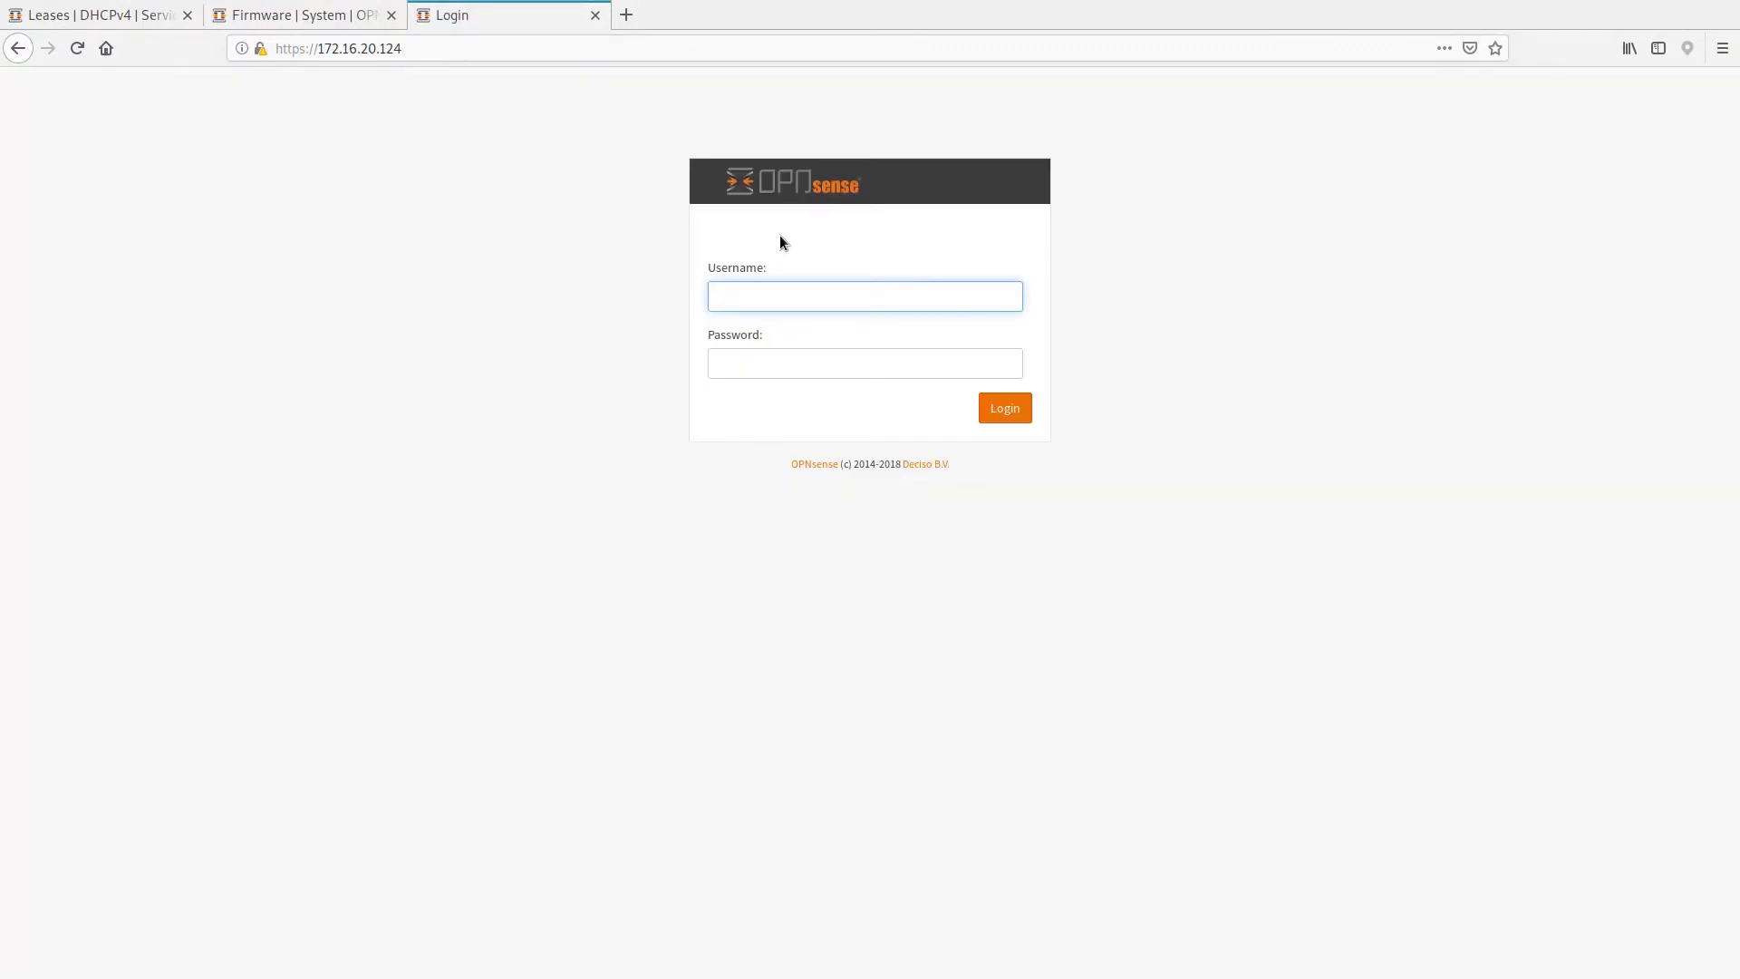
text(root)
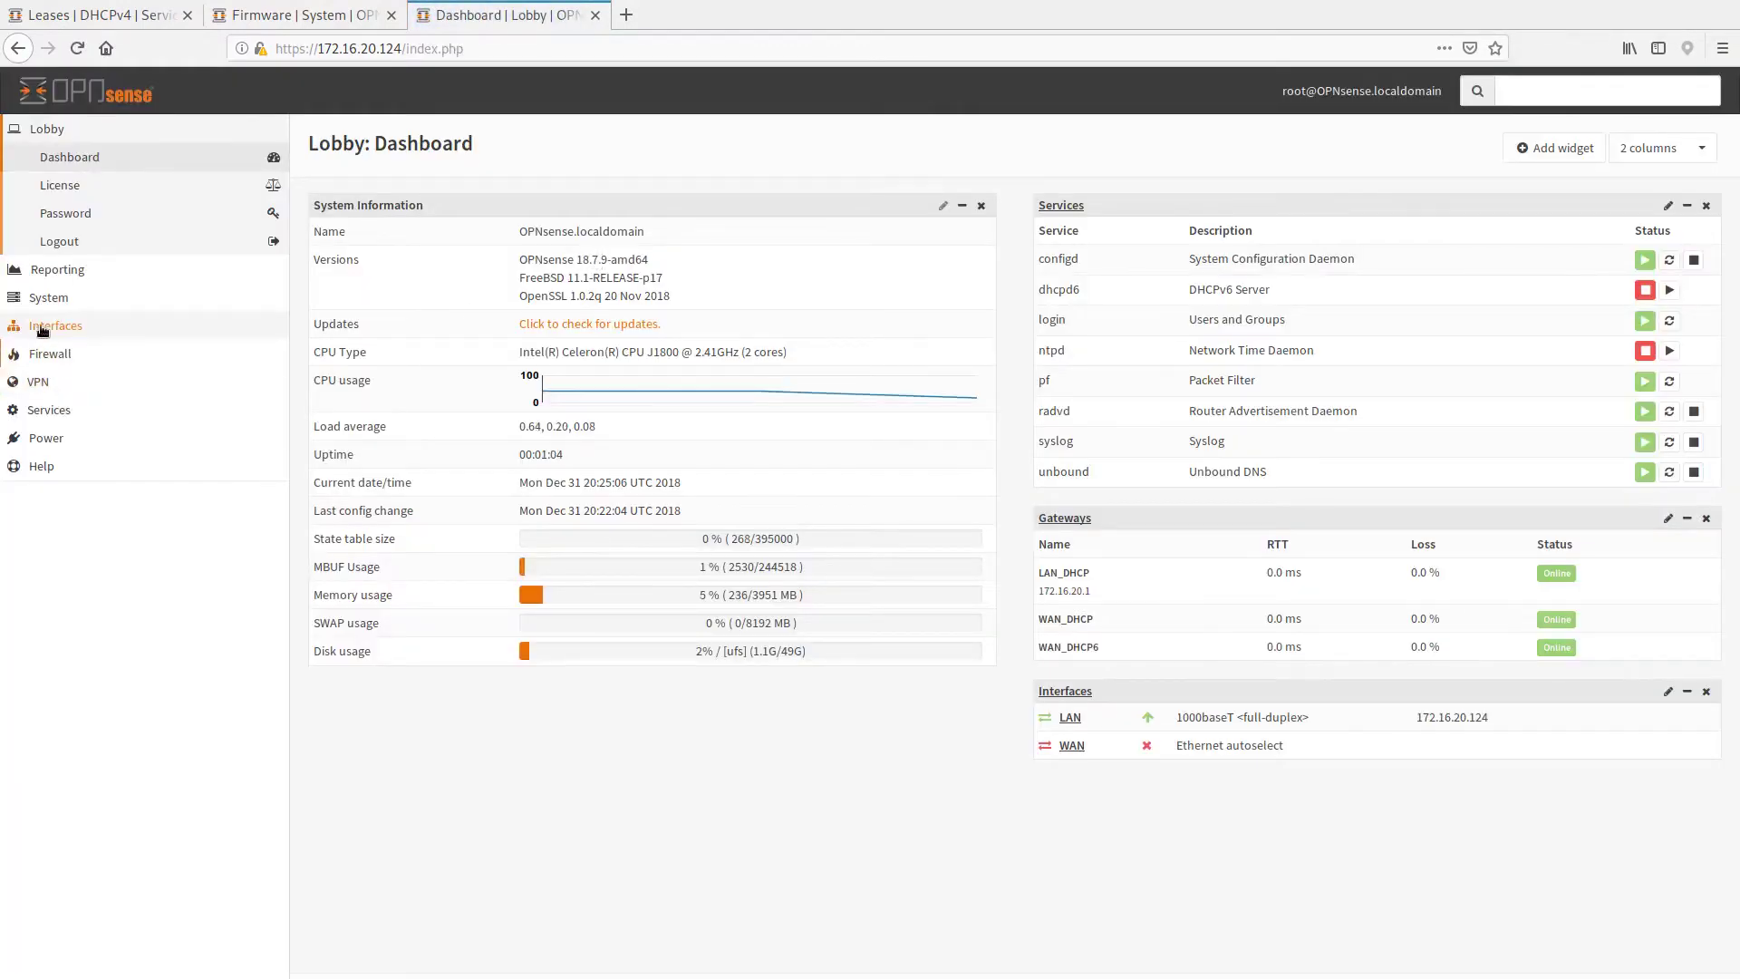
Review the refreshed firmware plugin list, then open the LAN interface settings.
click(49, 410)
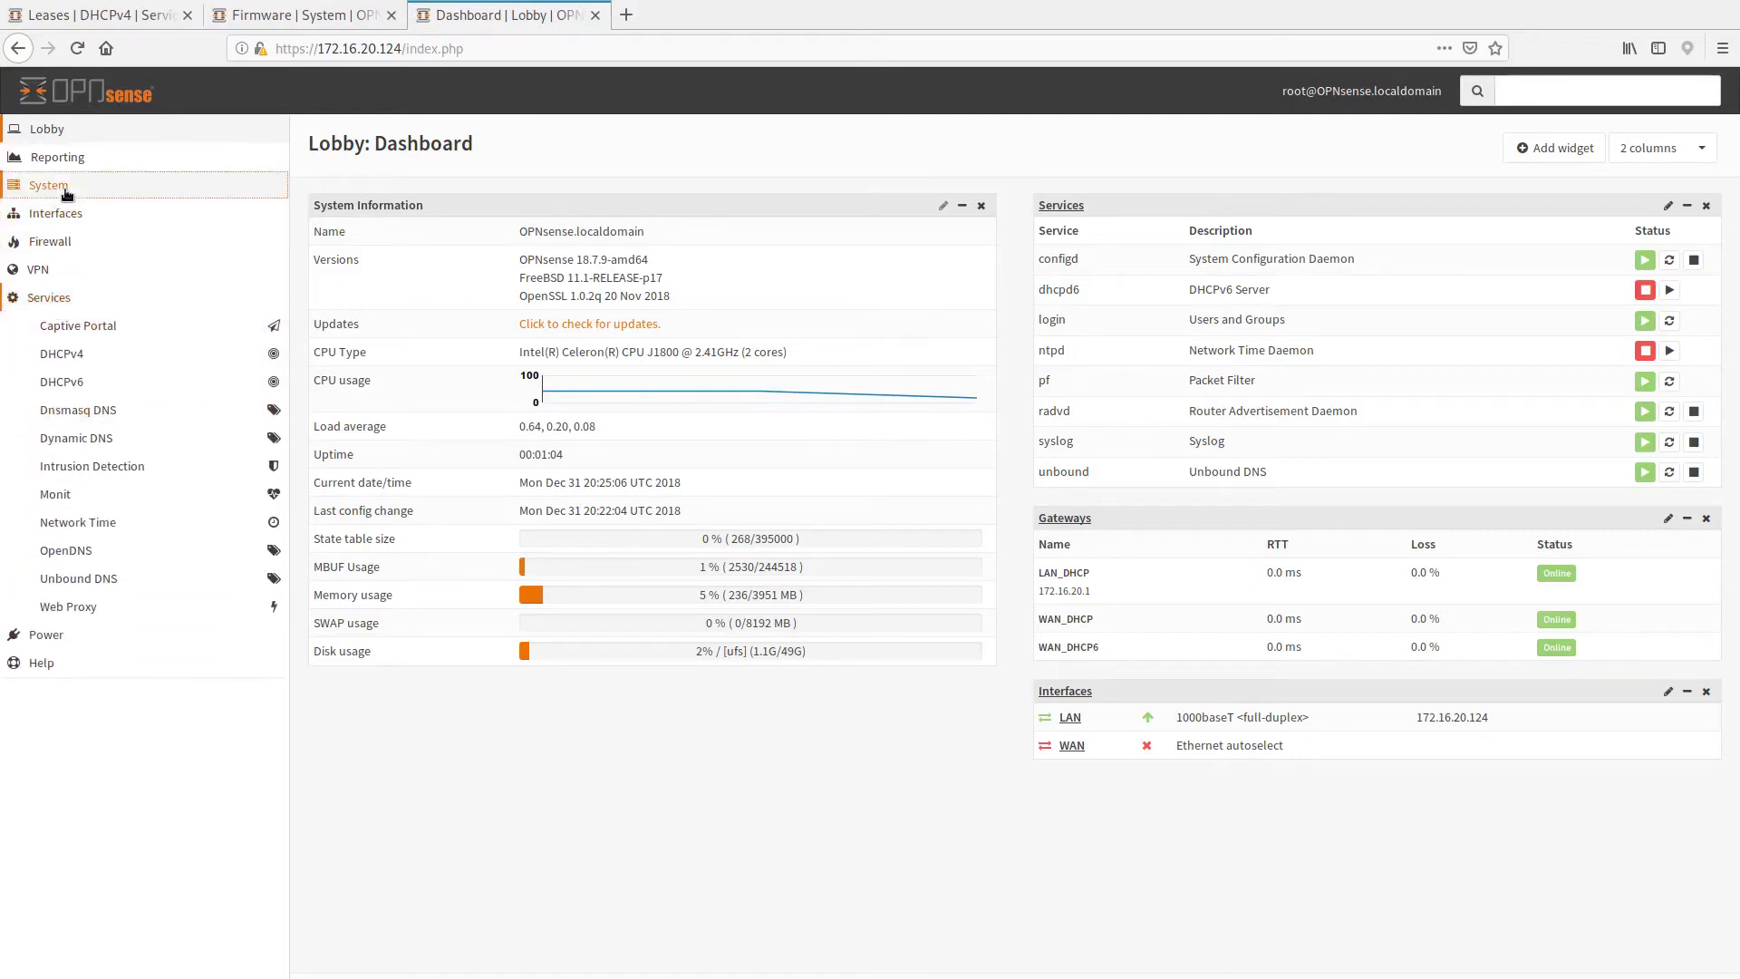
click(53, 185)
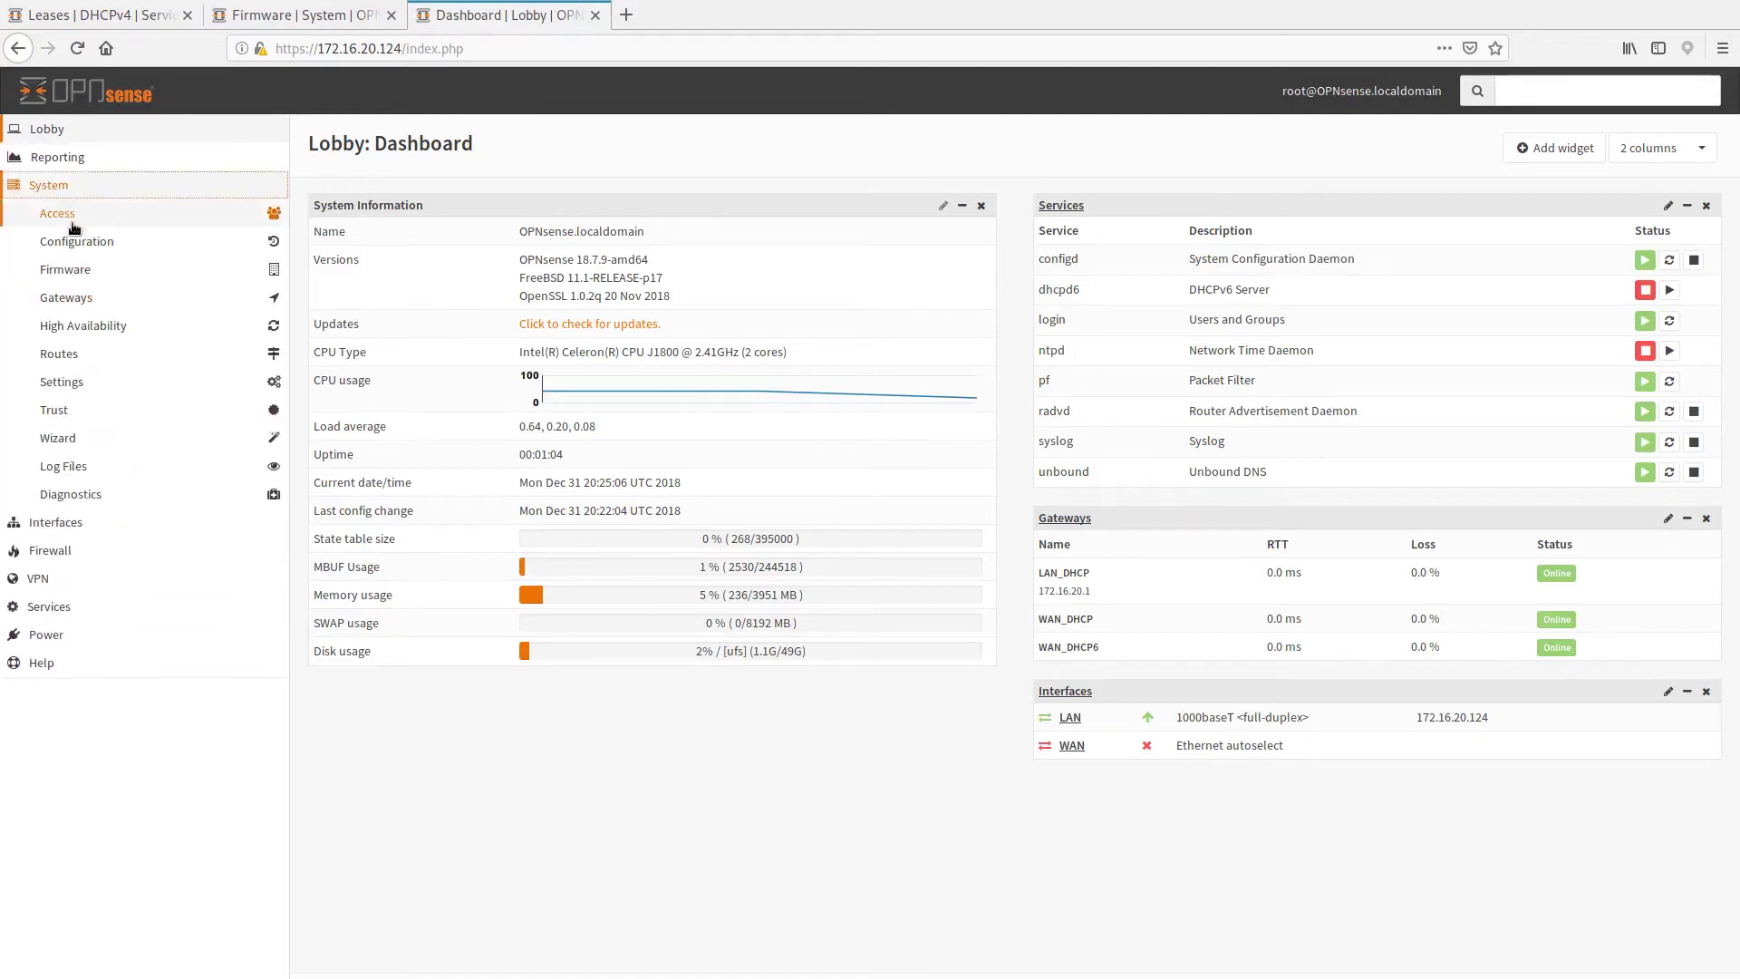
click(68, 273)
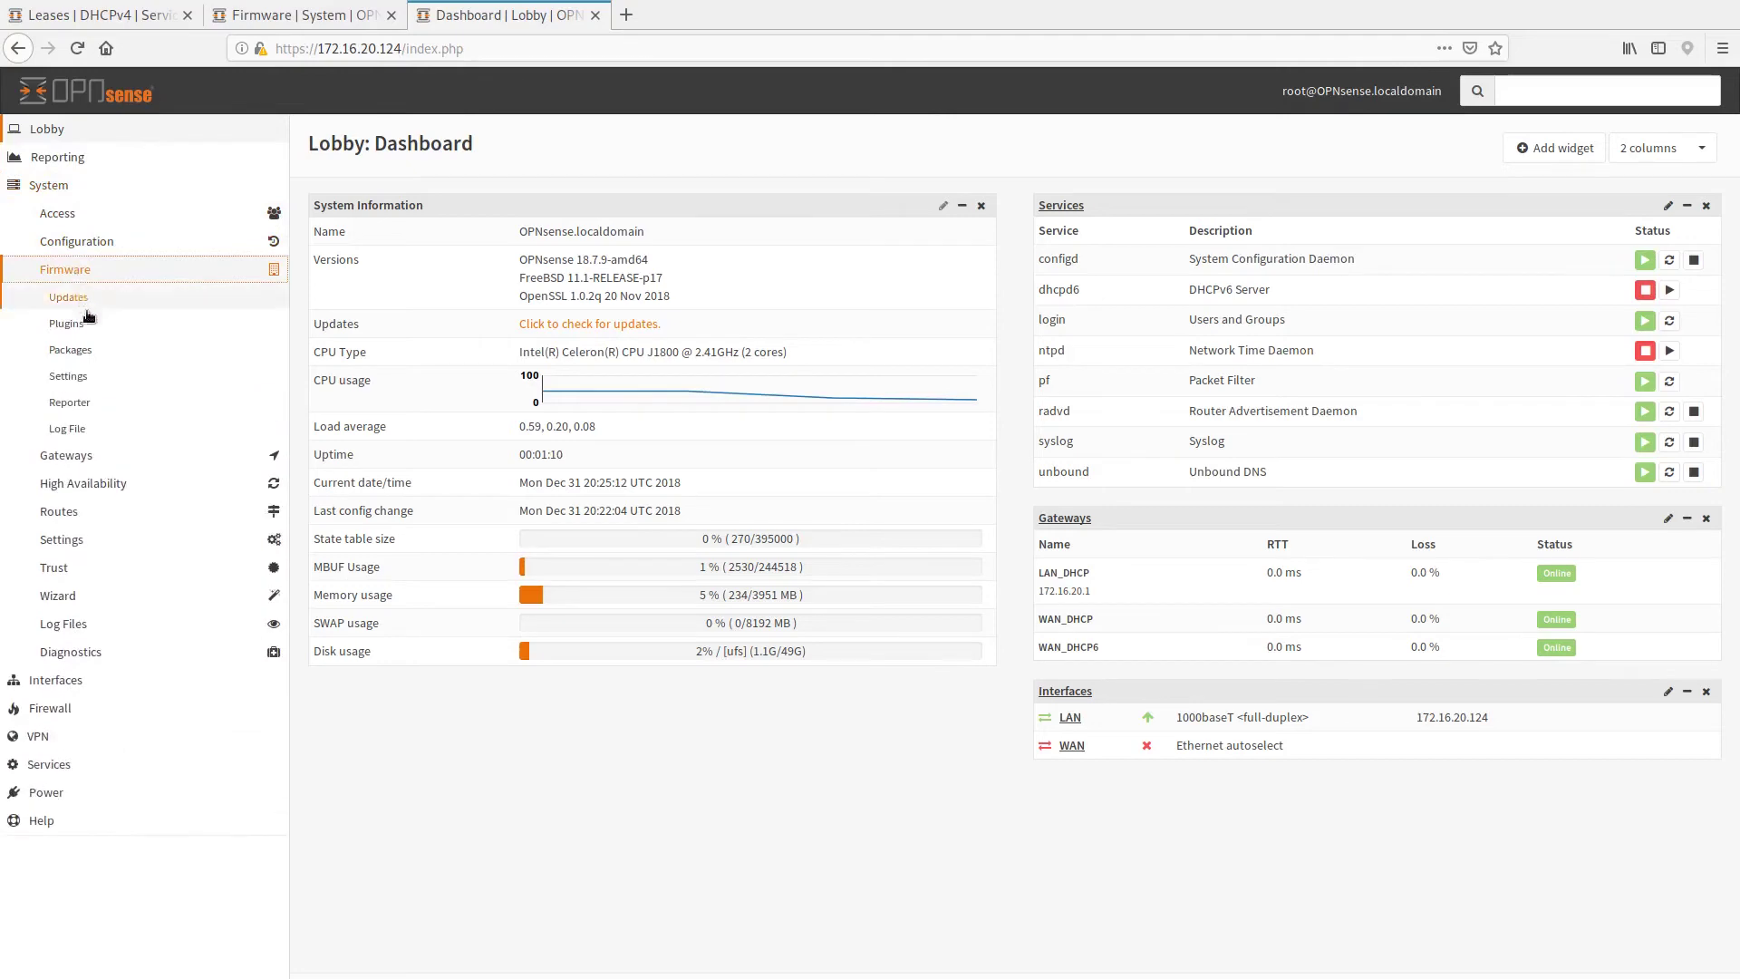
click(68, 324)
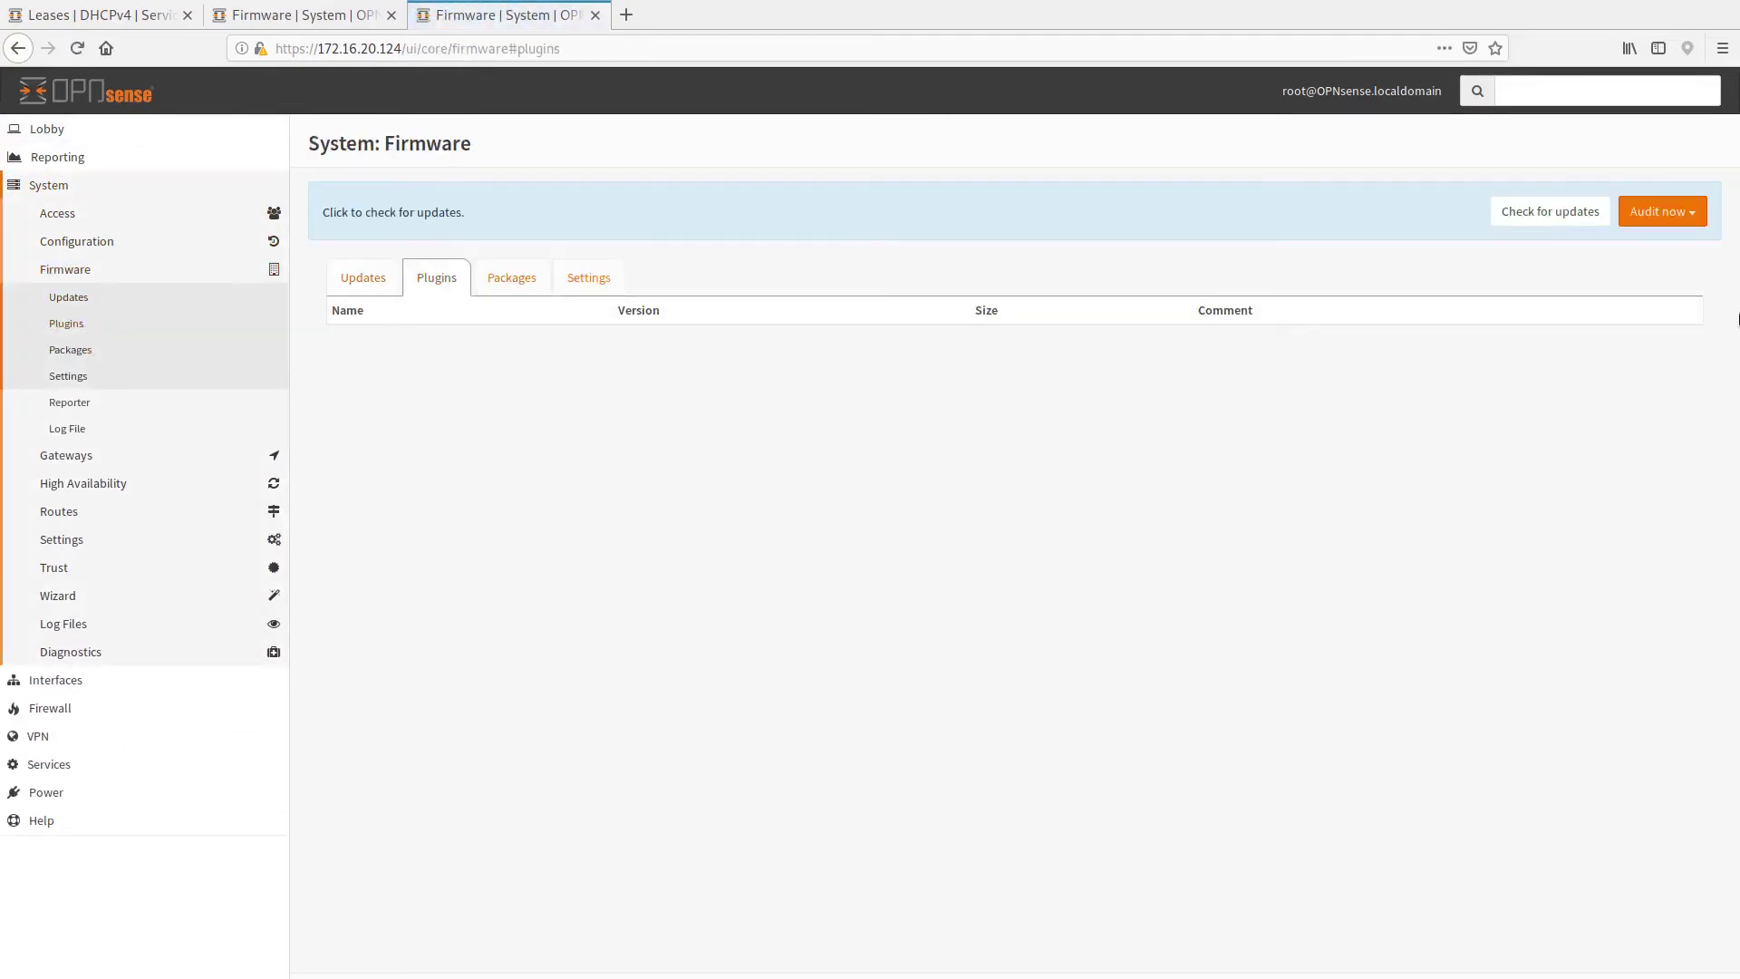
click(1496, 218)
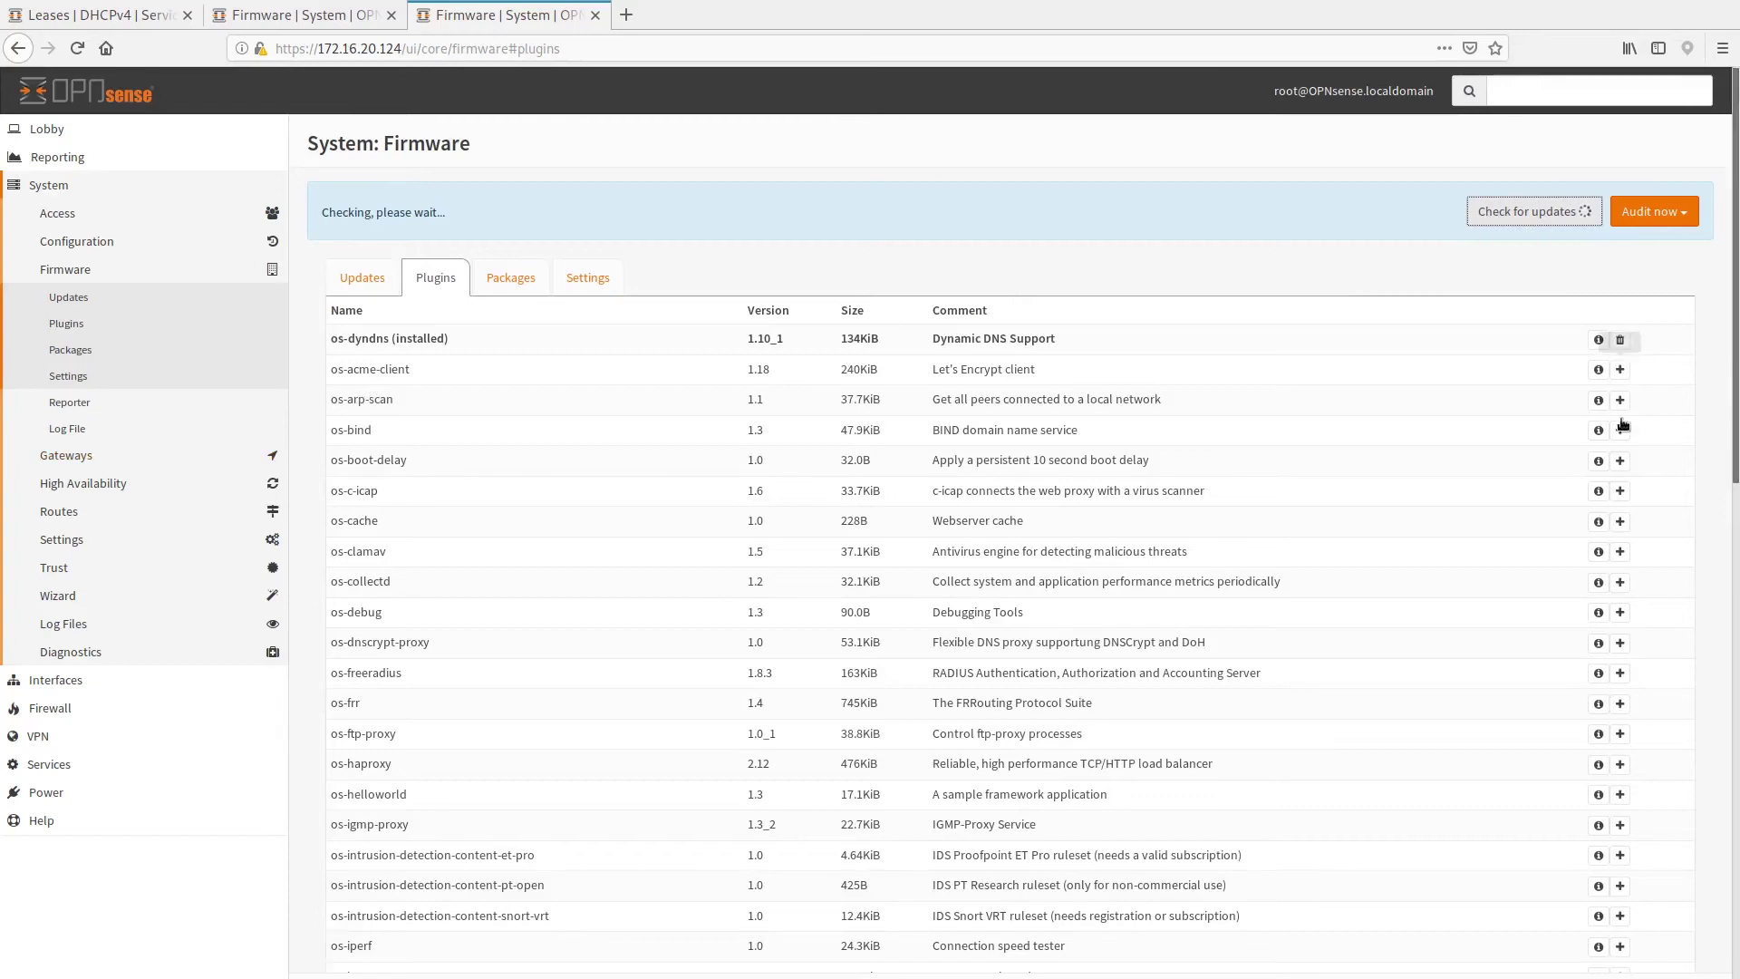
click(72, 244)
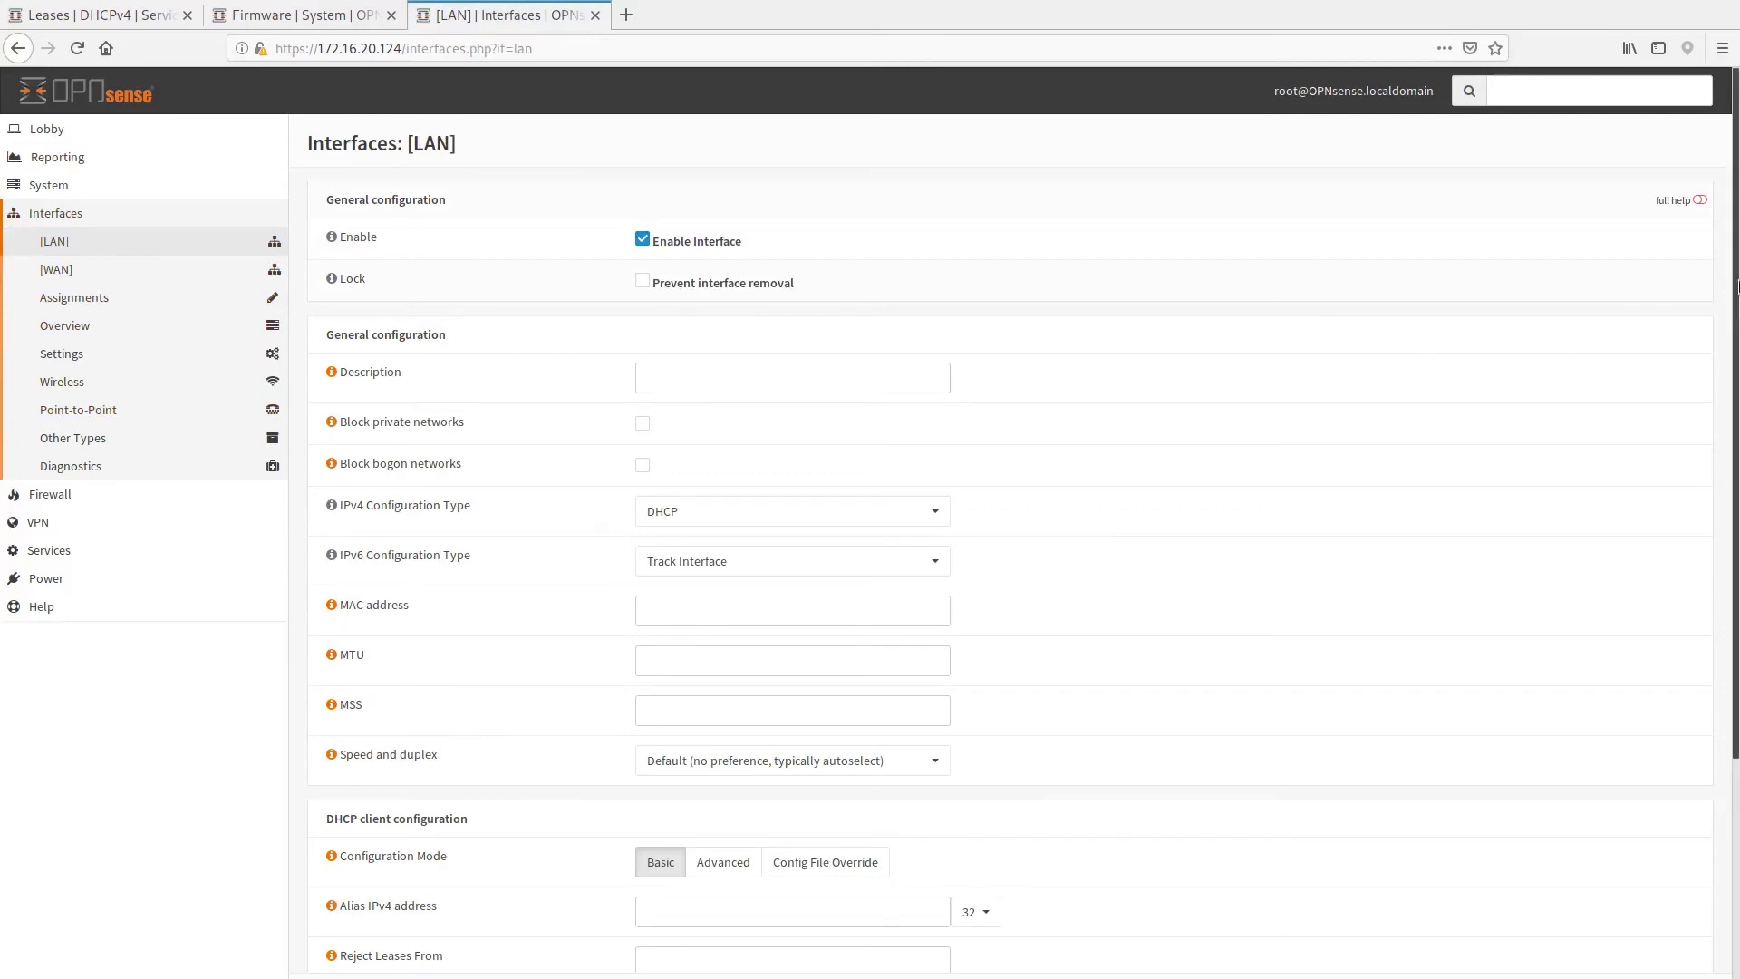
scroll(1699, 626, down, 5)
scroll(1709, 422, up, 2)
scroll(1713, 239, up, 3)
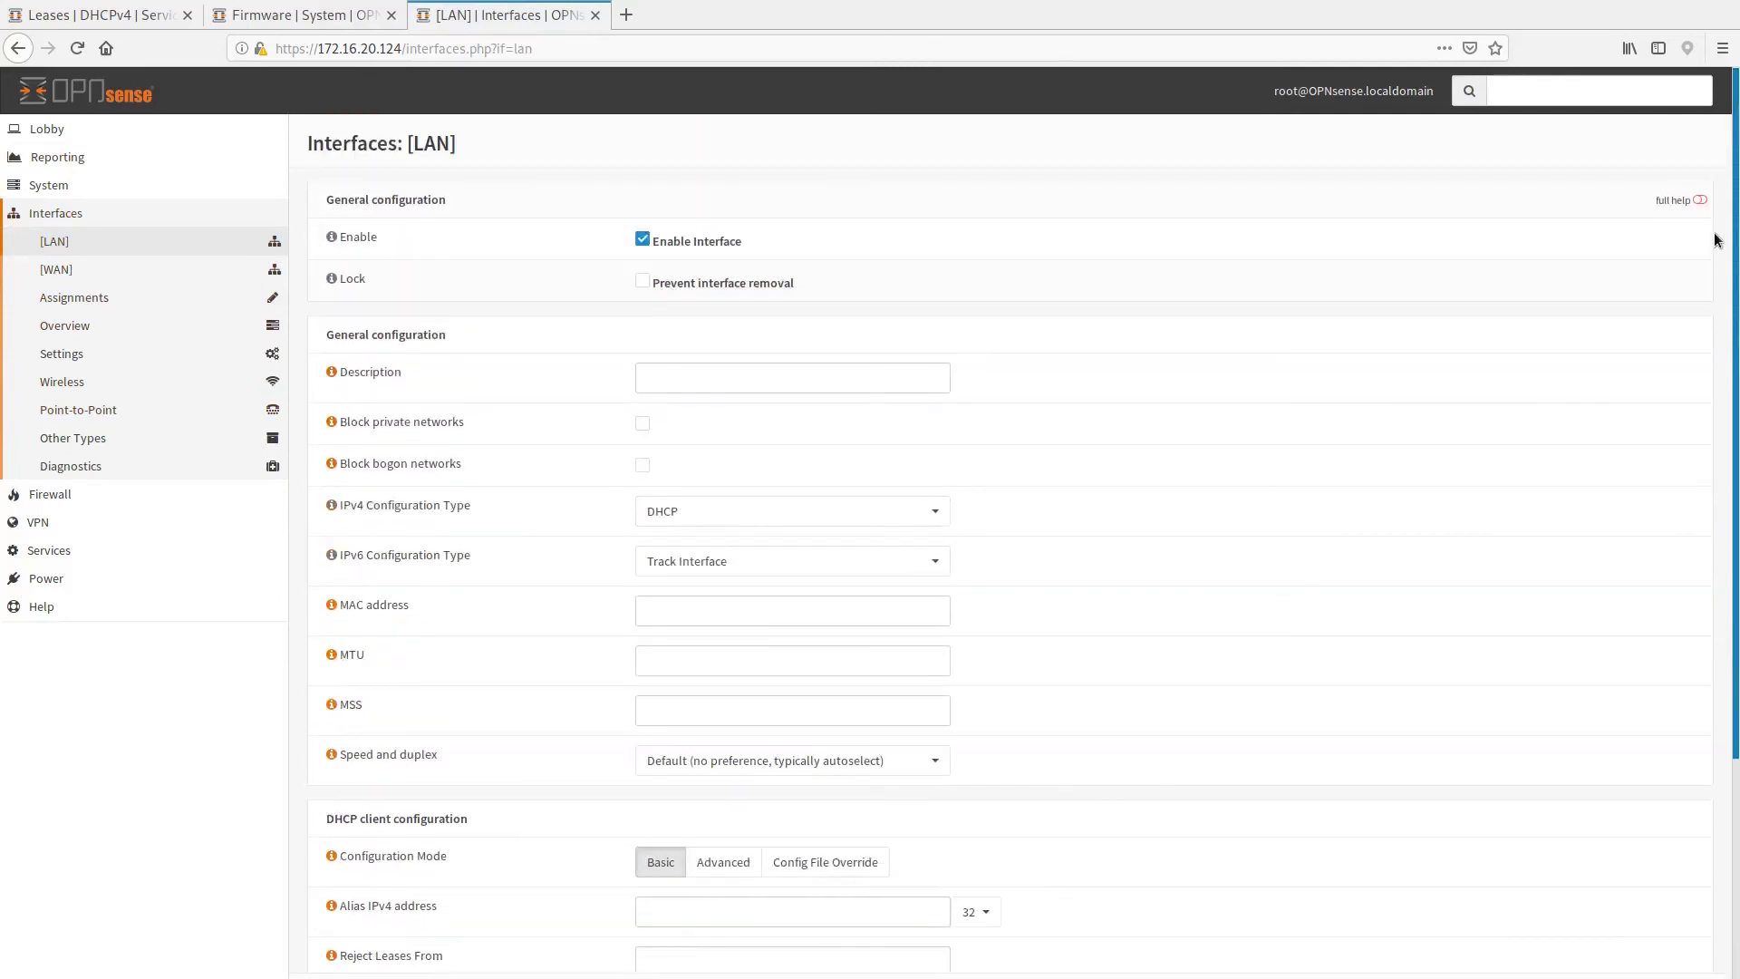